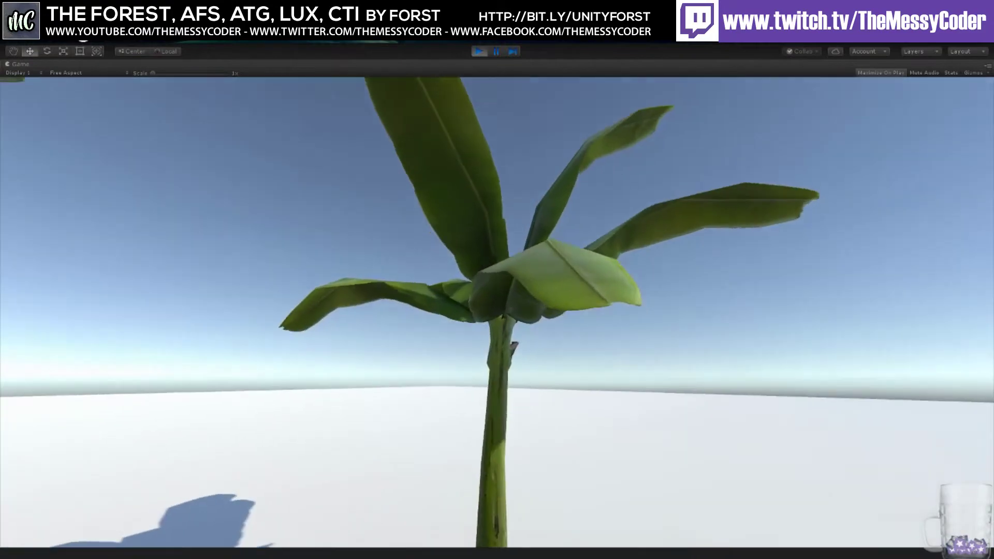
Step: Walk through the running scene to examine the banana plants, ferns and bushes up close
key(w)
key(w)
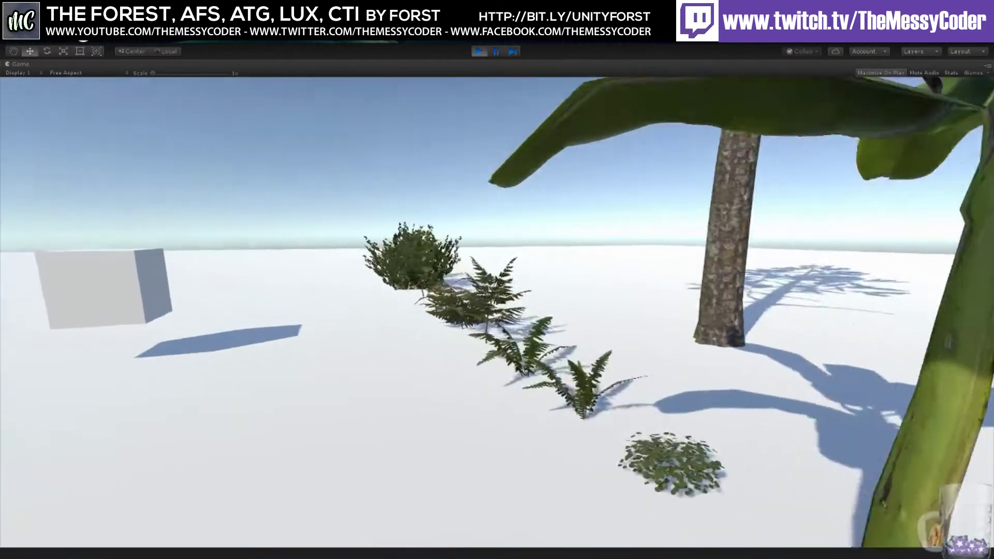
key(w)
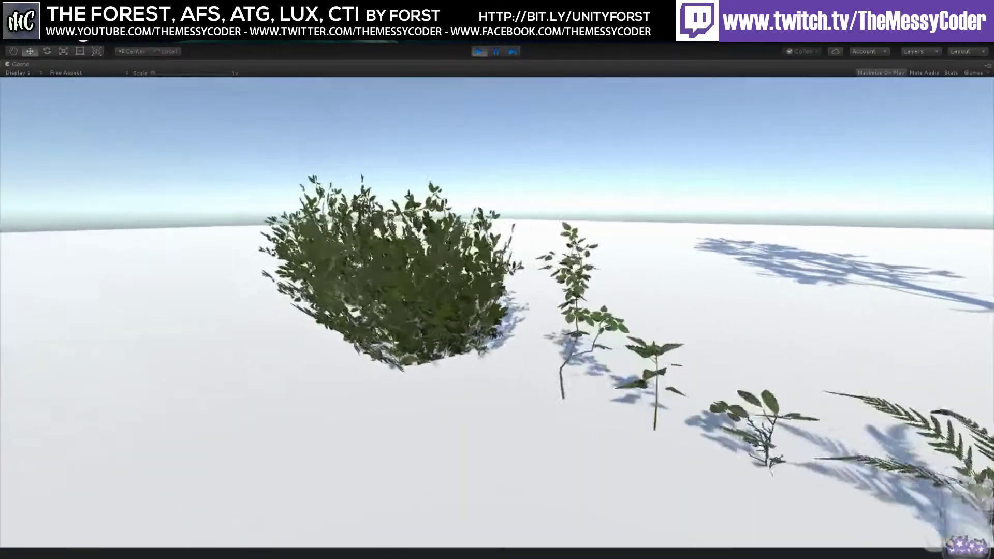
key(w)
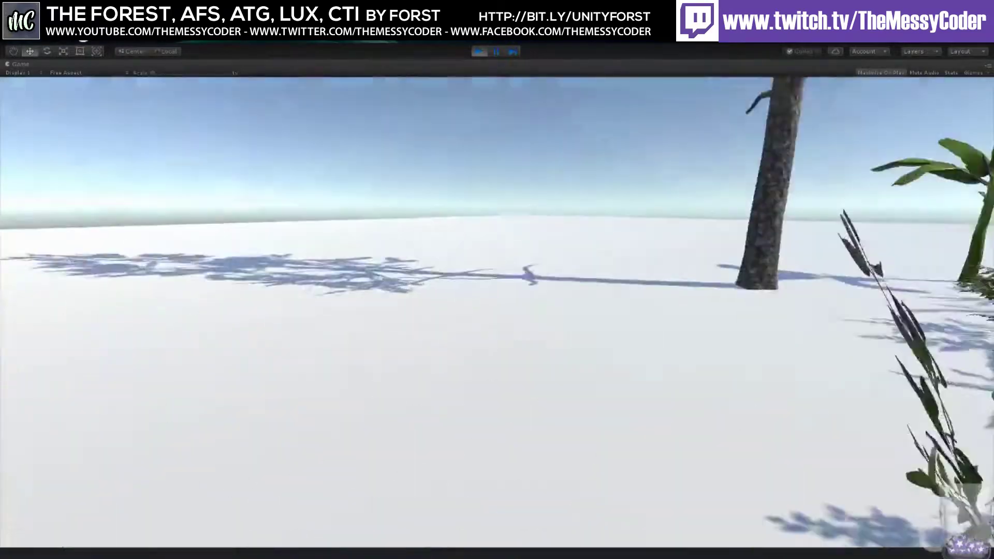
key(w)
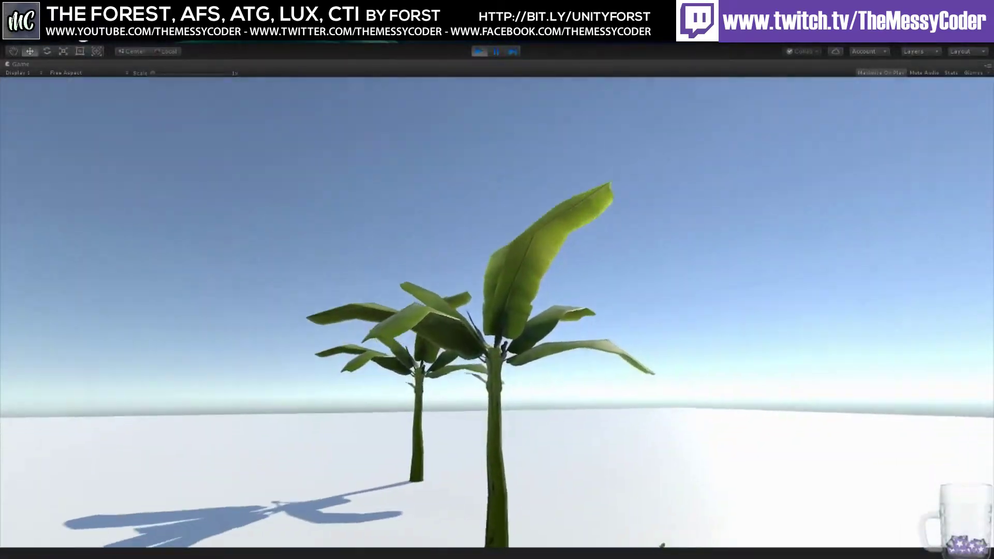
key(s)
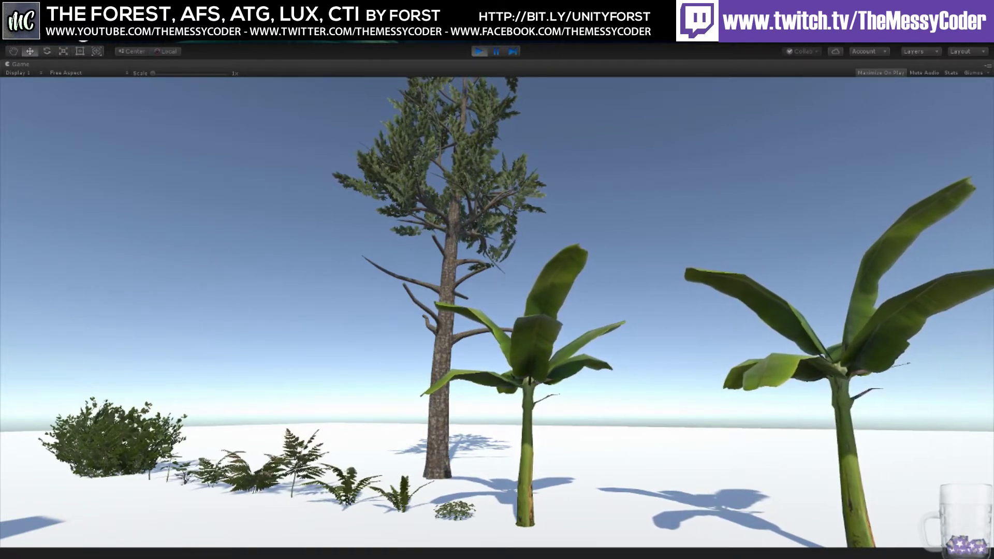
Step: Walk up to the conifer, examine its trunk and branches from below, and stop play mode
key(a)
key(w)
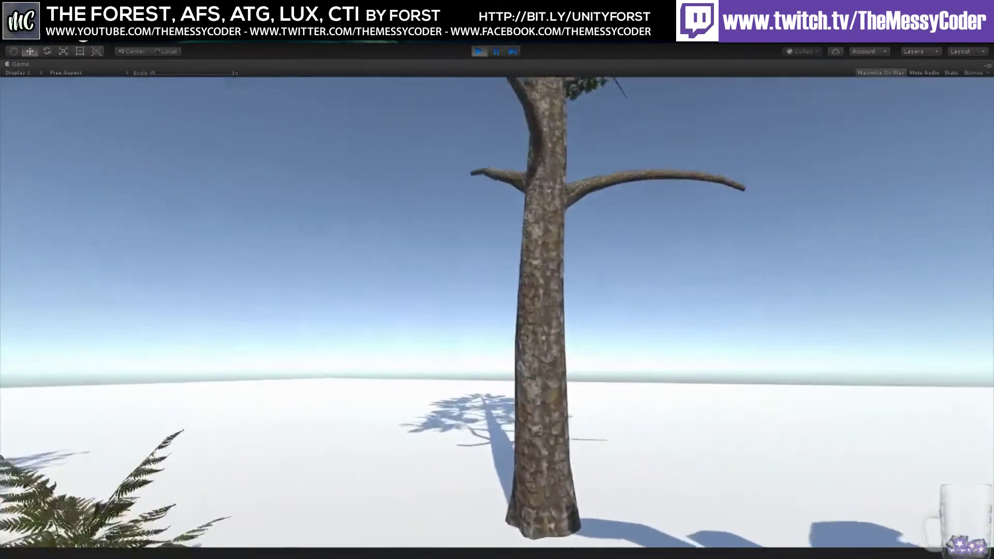
key(w)
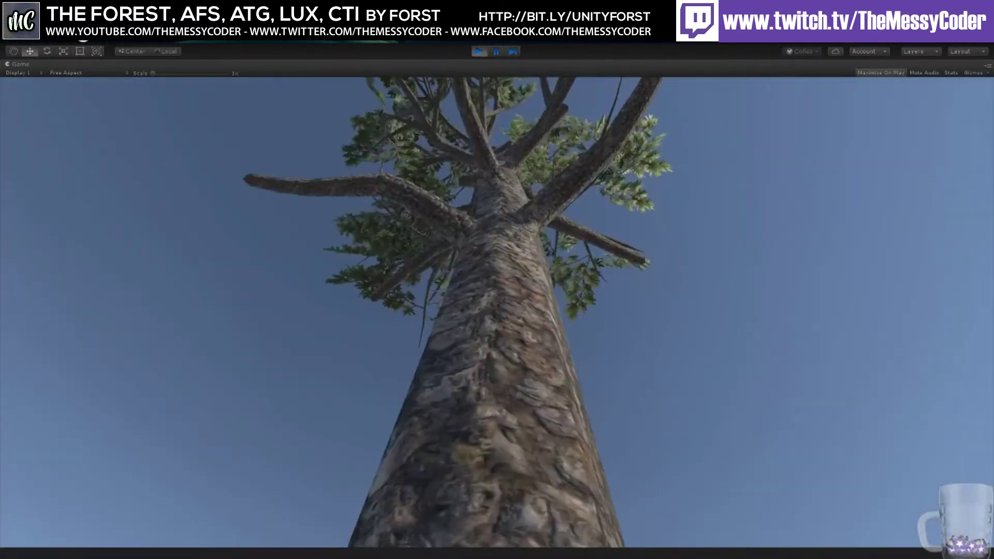
key(space)
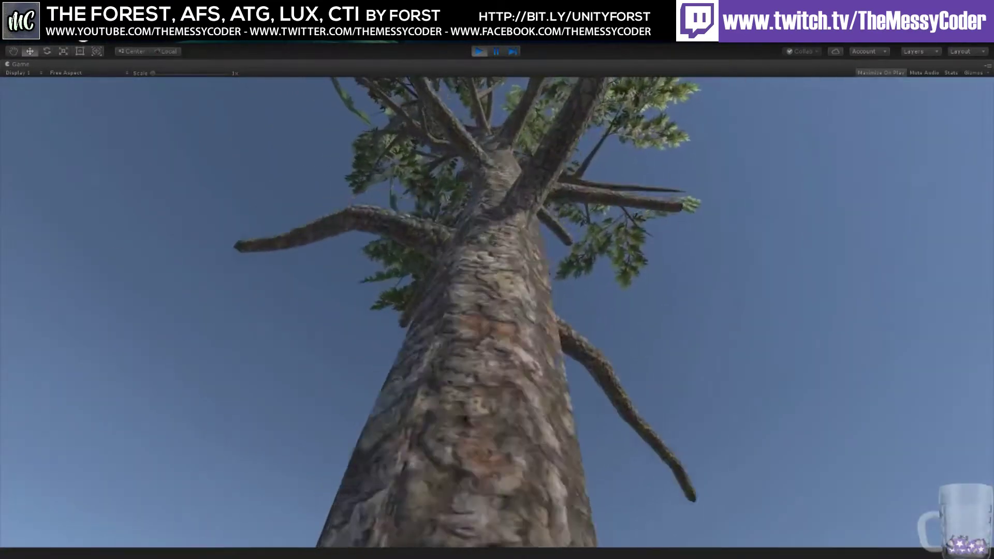
key(w)
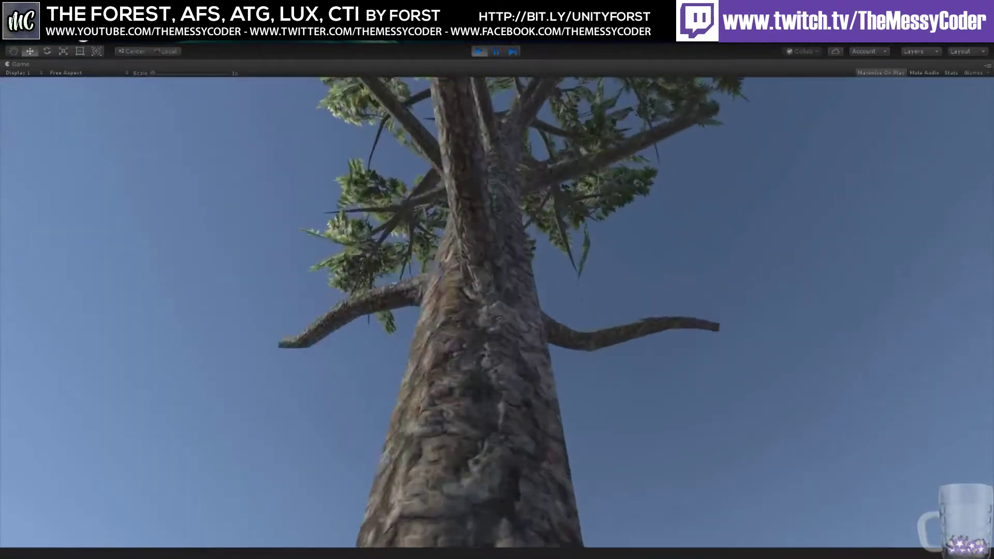
key(w)
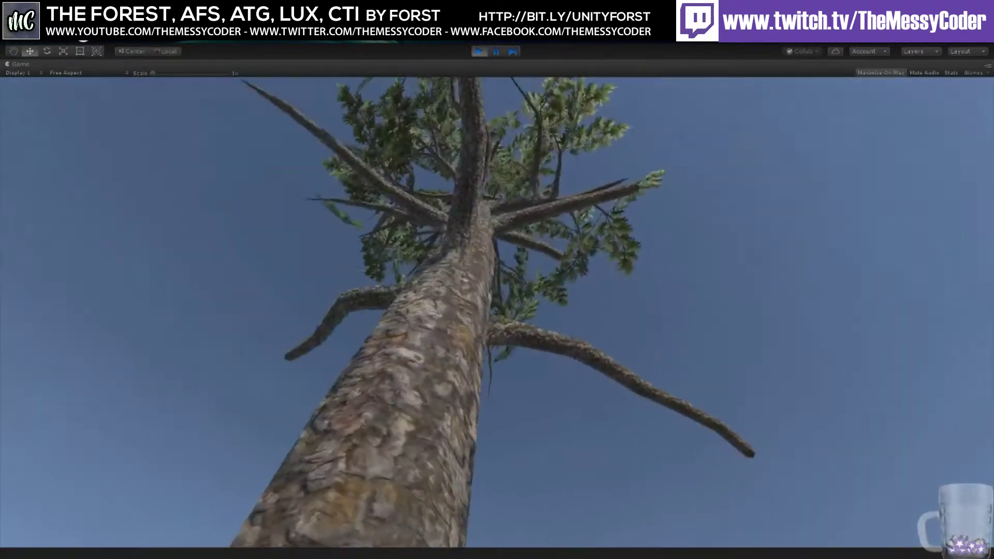
key(w)
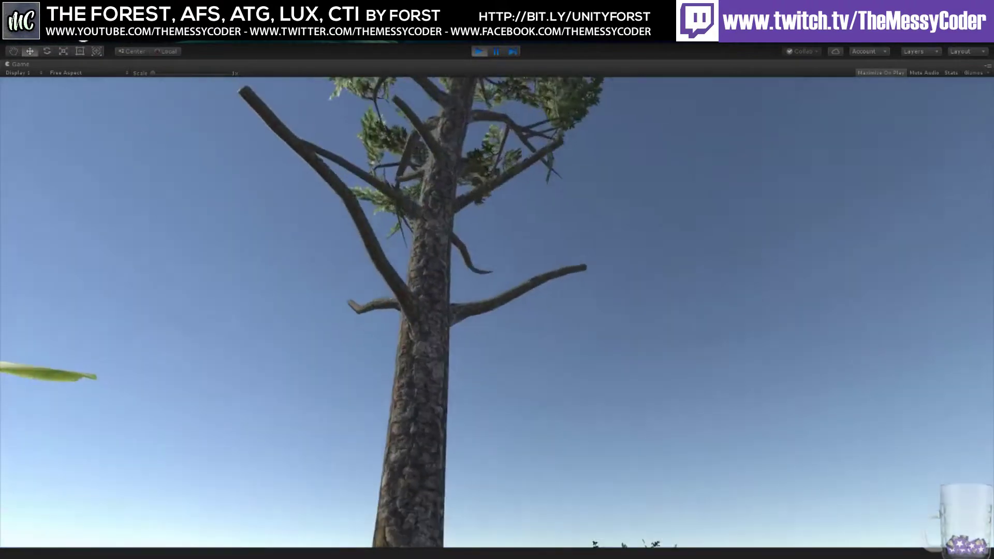
key(w)
key(ctrl+p)
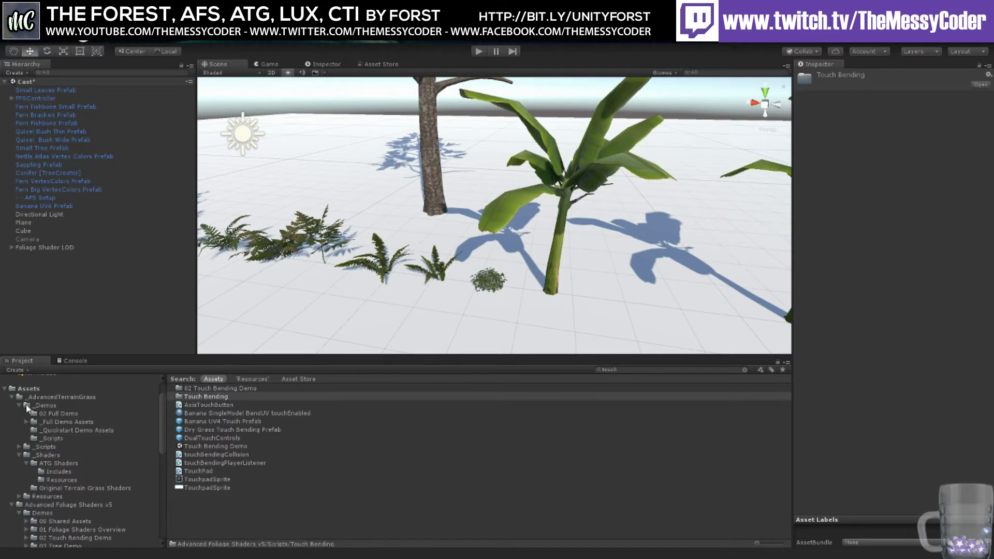
Step: Open the Touch Bending Demo scene from the 02 Touch Bending Demo folder of Advanced Foliage Shaders v5
scroll(45, 450, down, 3)
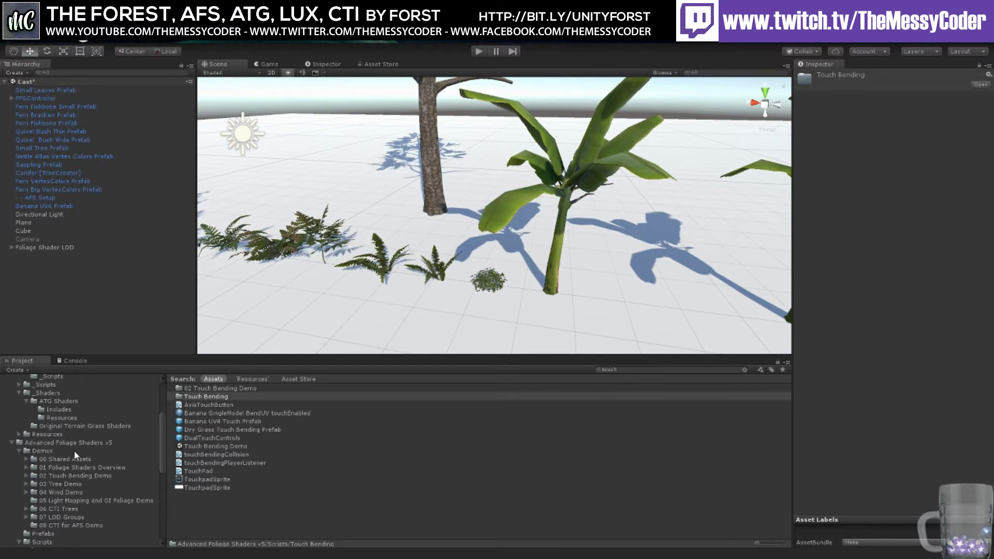
scroll(75, 455, down, 2)
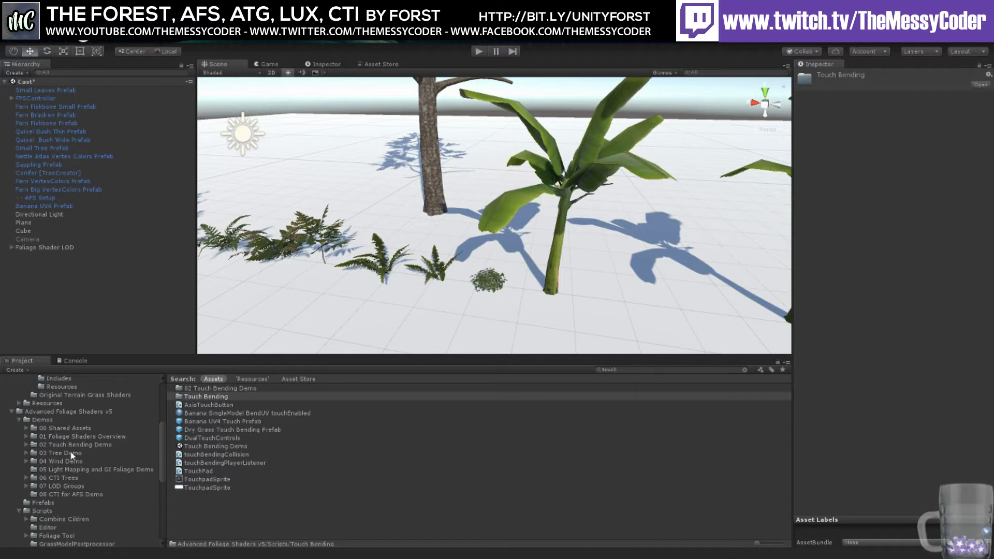
click(63, 445)
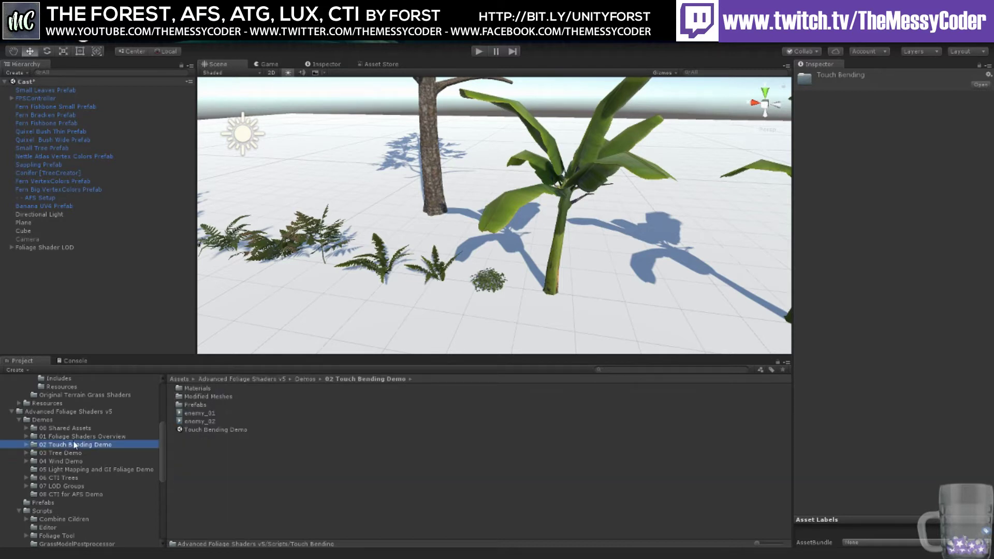
click(202, 431)
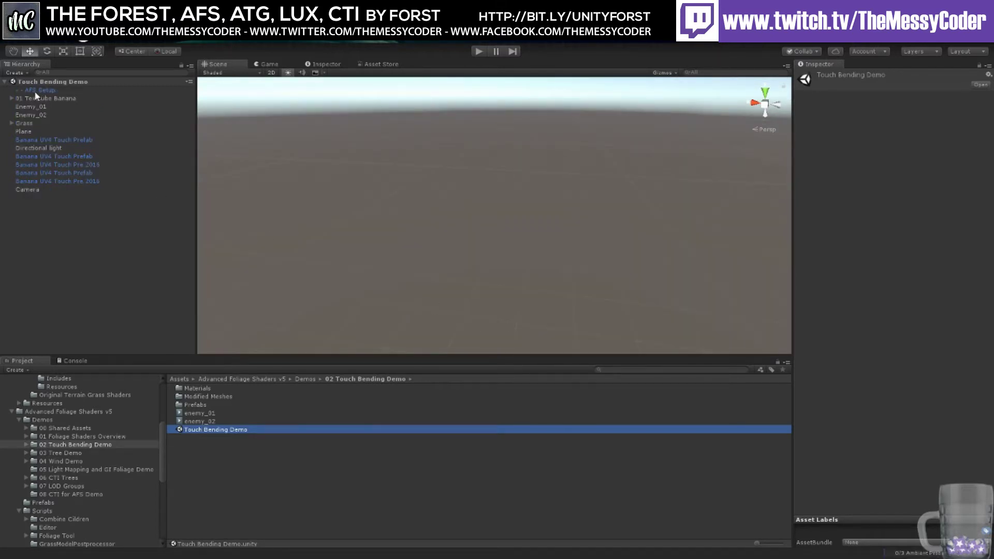
Step: Place the FPSController prefab beside the grass and banana plants, raised to Y 2.39, and disable the scene's Camera object
click(27, 124)
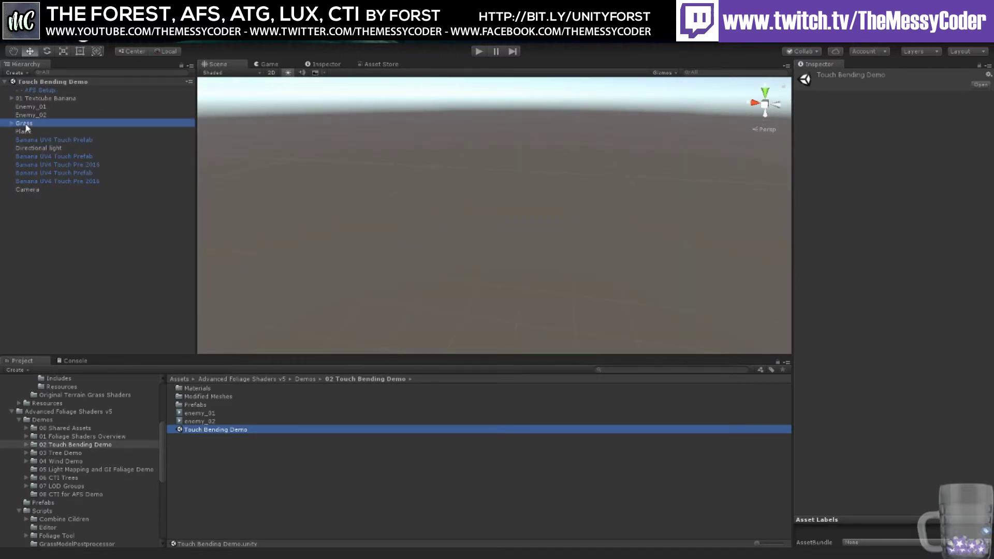
key(f)
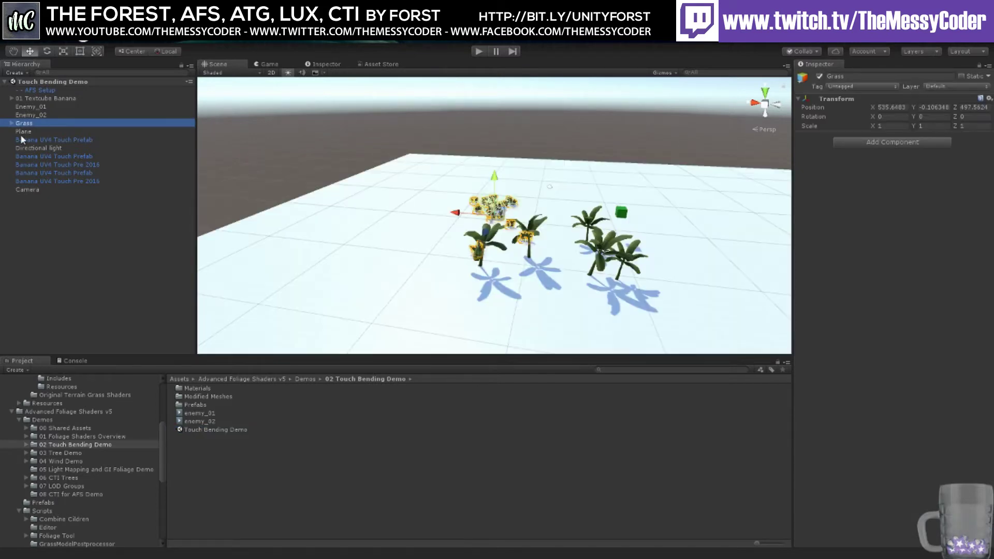
mouse_move(444, 275)
right_down()
mouse_move(514, 284)
mouse_move(447, 280)
right_up()
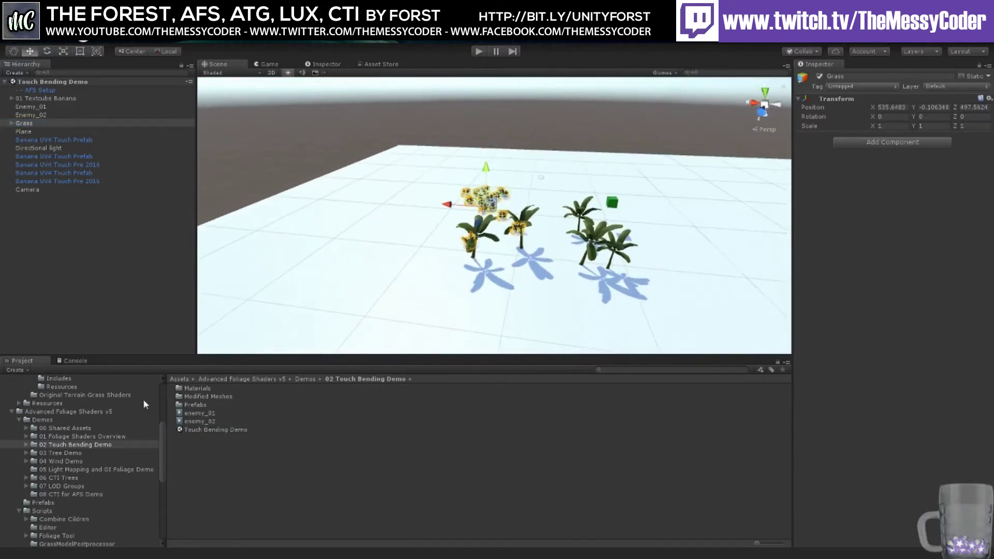
scroll(93, 513, down, 10)
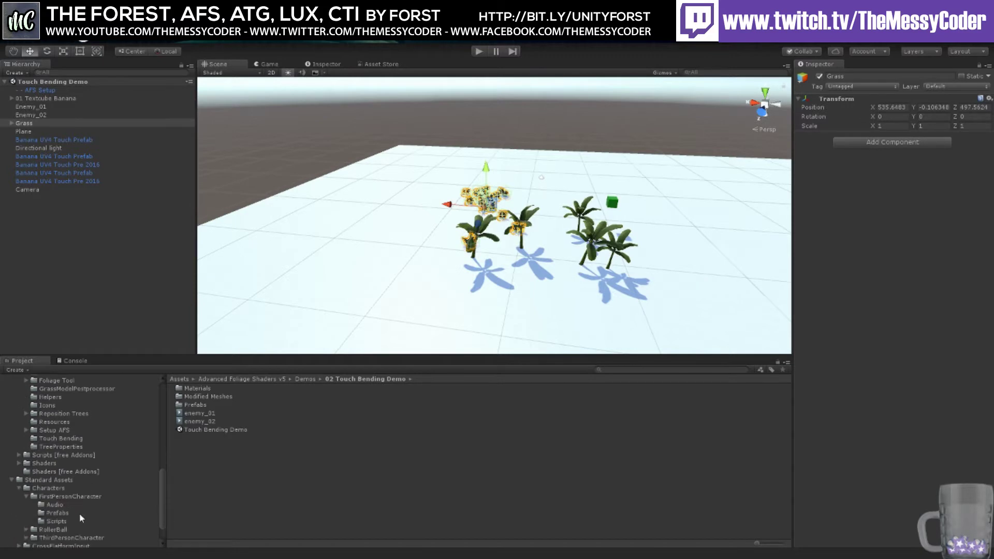
click(57, 484)
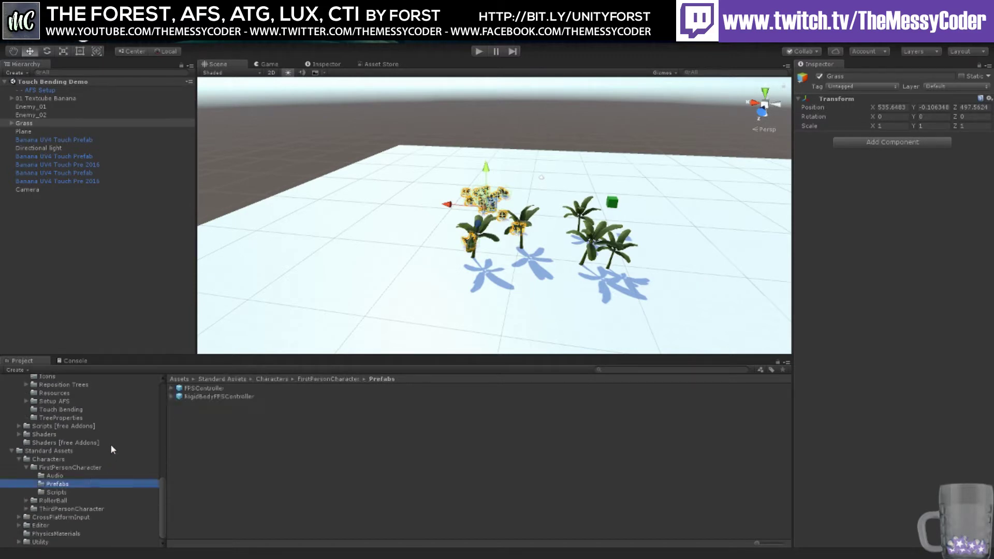
drag(200, 391, 424, 237)
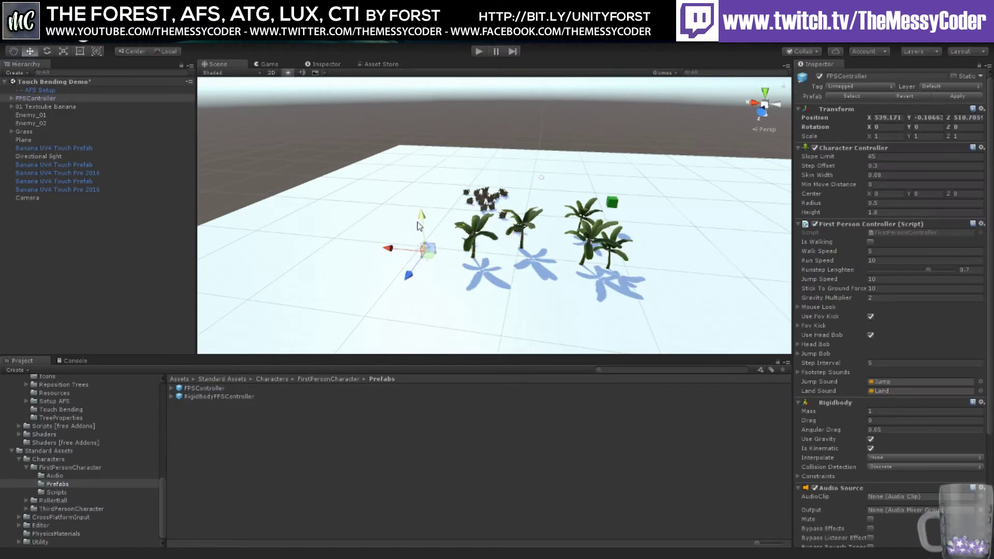
click(45, 198)
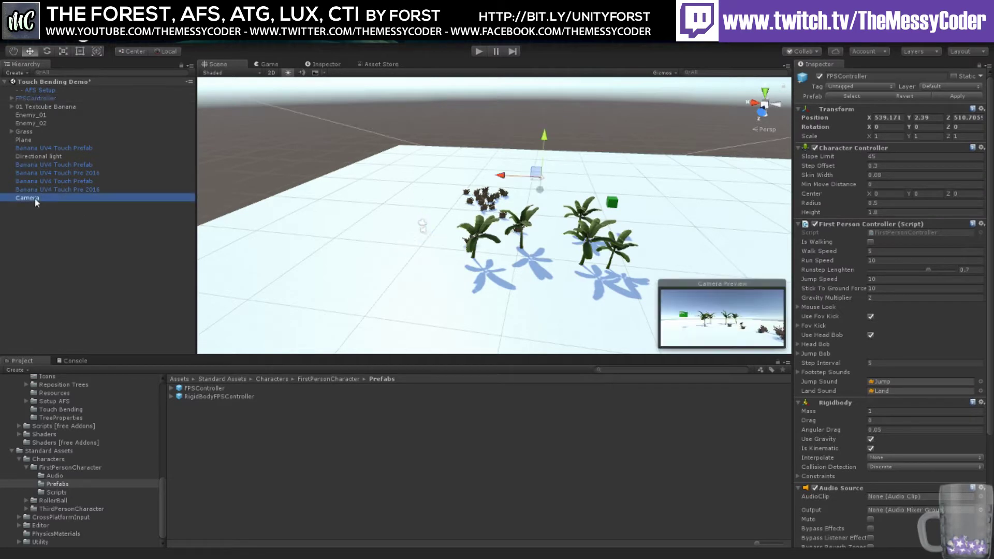
click(819, 77)
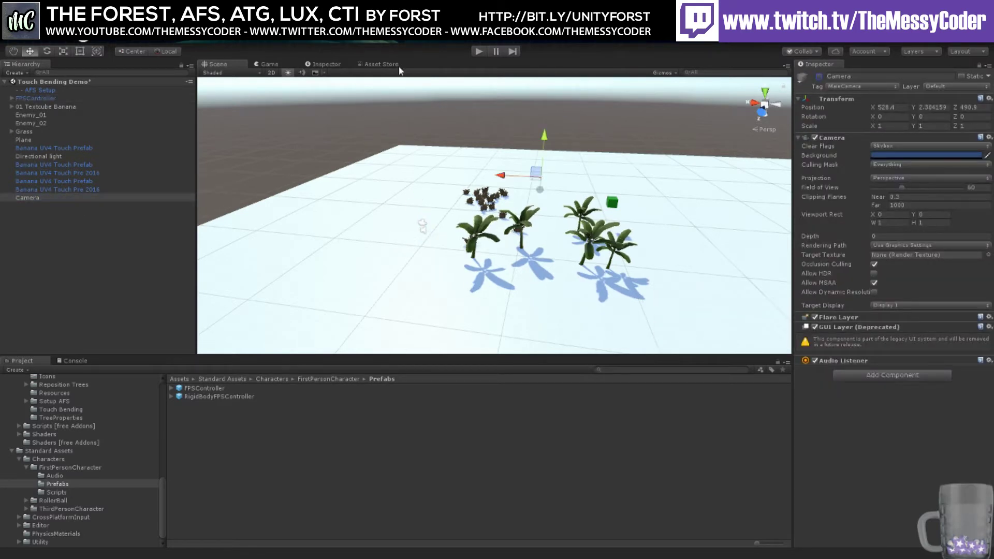
Step: Play the scene, walk among the banana plants and through the grass clumps to check touch bending, and stop play mode
click(479, 52)
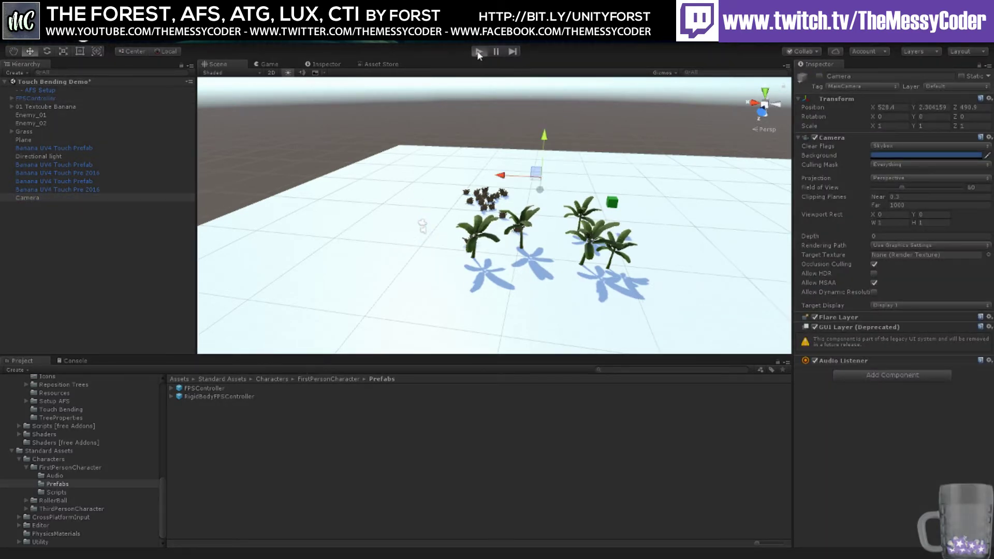
key(w)
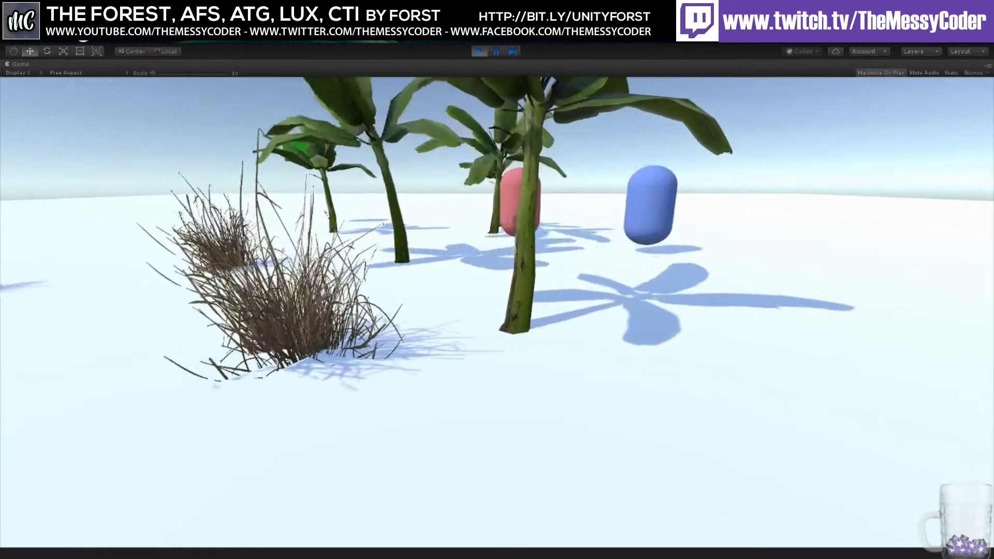
key(w)
key(a)
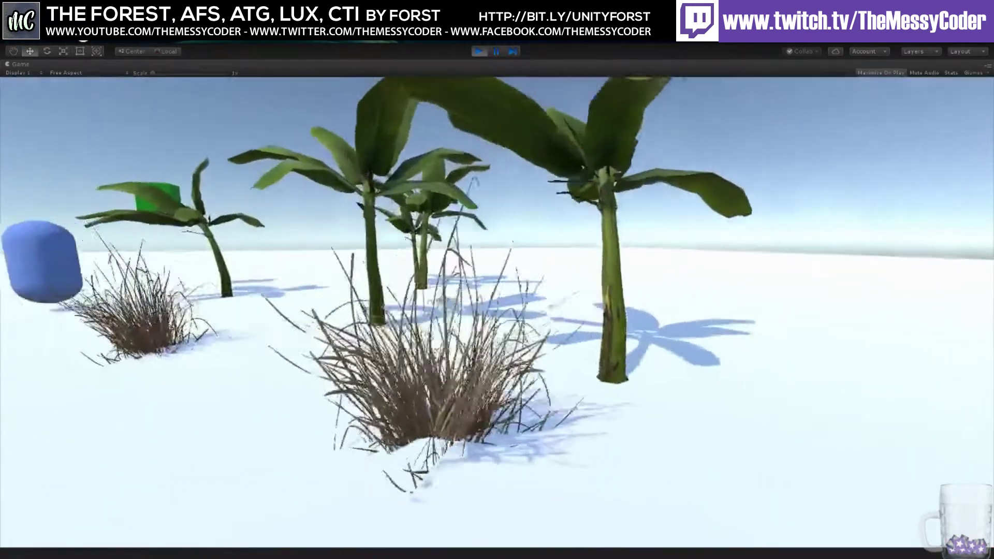
key(a)
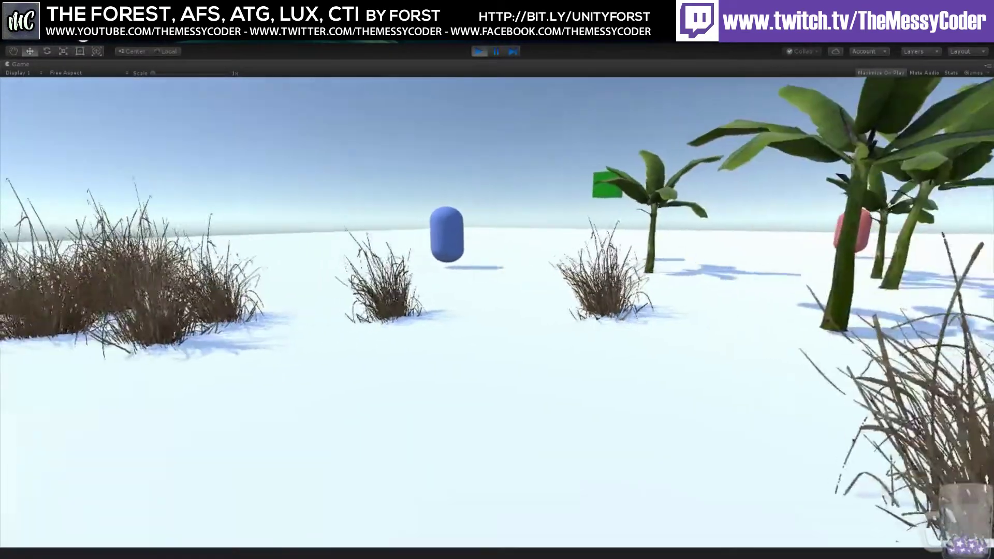
key(w)
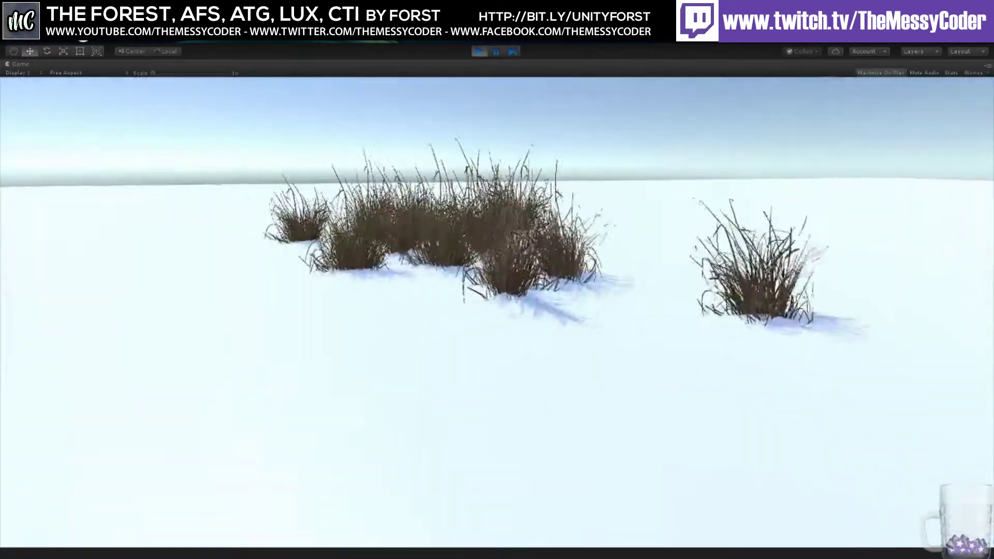
key(w)
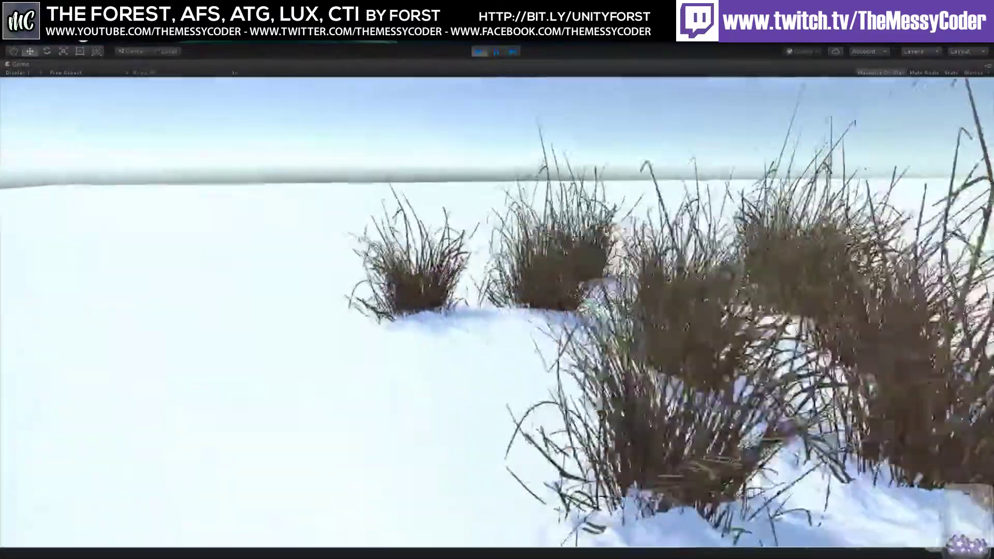
key(ctrl+p)
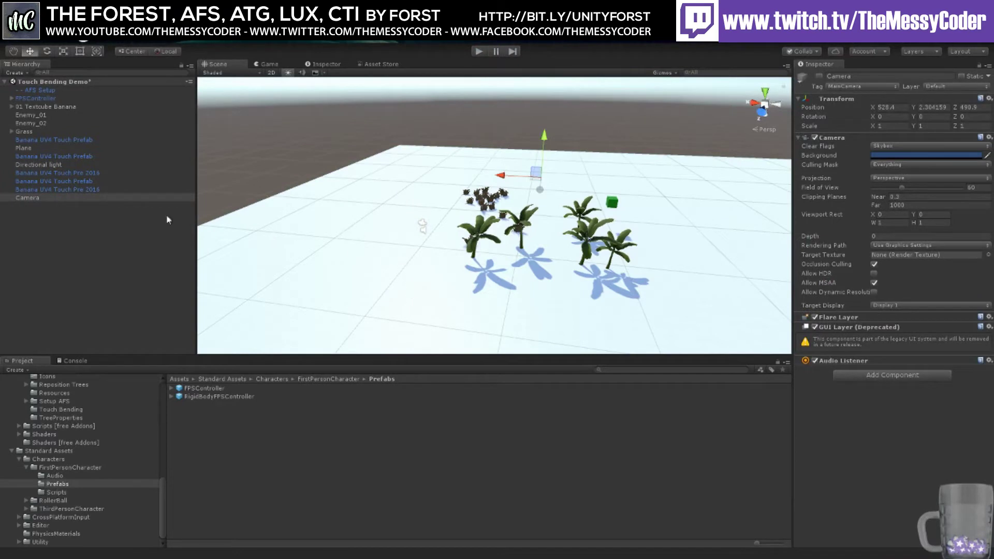
Step: Set the FPSController's audio source volume to 0 and turn off Use Head Bob
click(36, 98)
scroll(926, 419, down, 5)
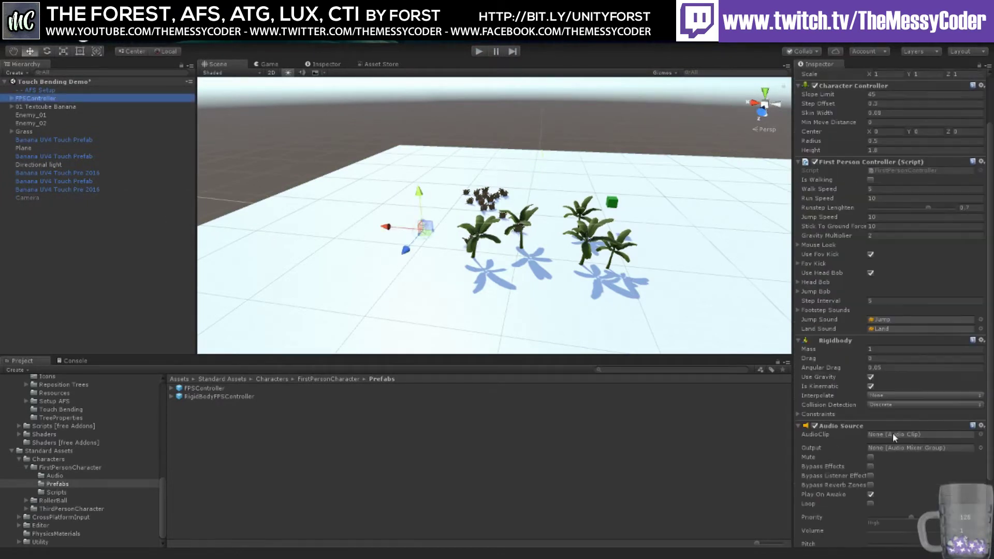
drag(882, 450, 864, 455)
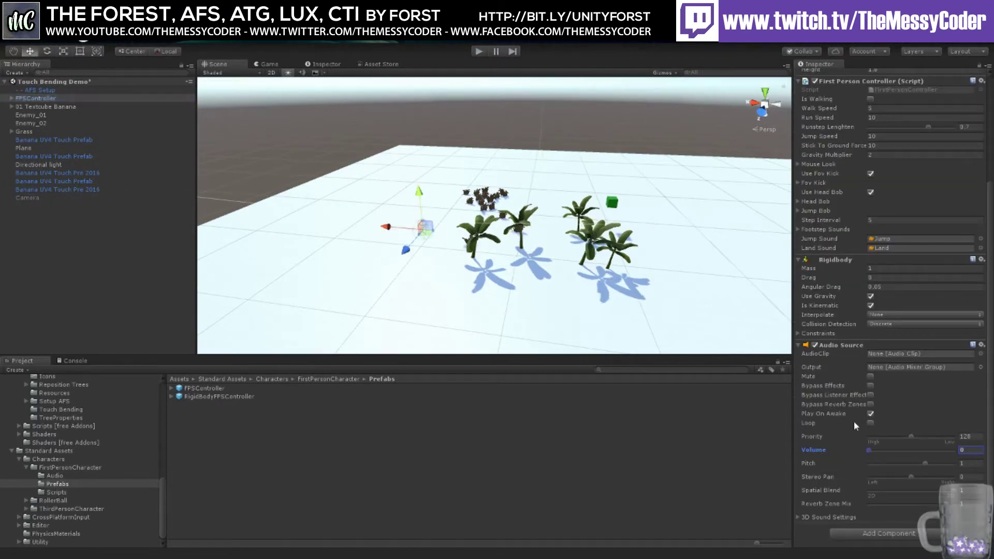
click(871, 192)
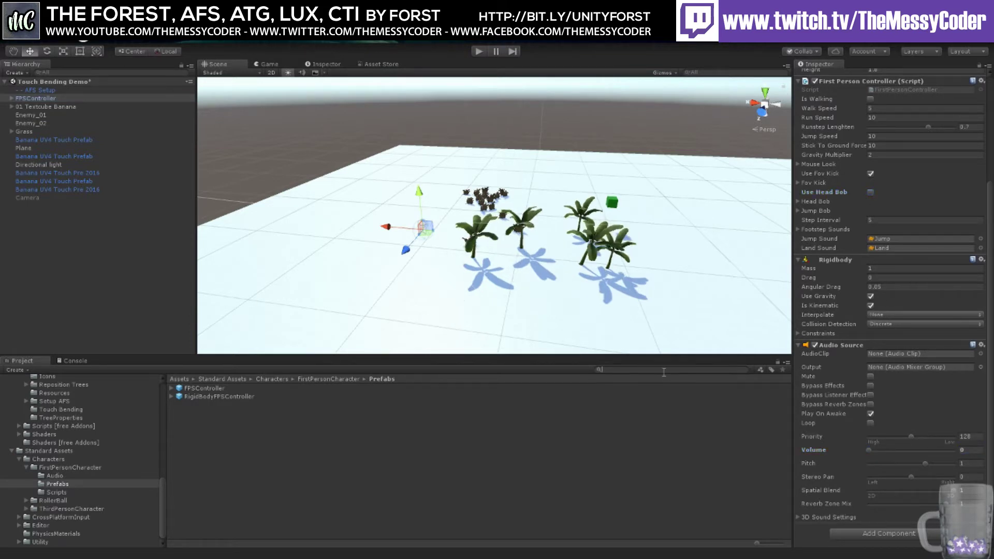
Step: Search the project for "touch", open the Touch Bending scripts folder, and attach the touchBendingPlayerListener script to the FPSController
text(touch)
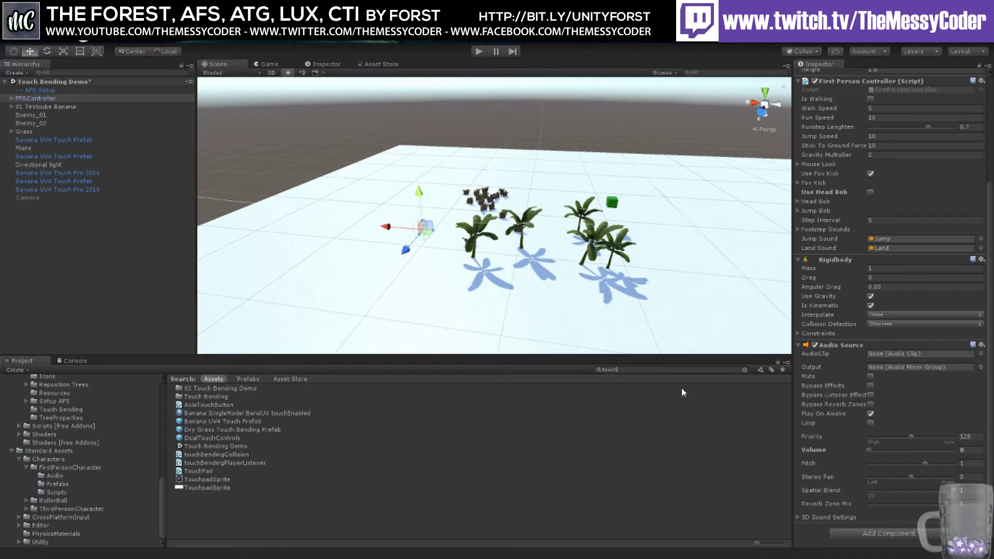
click(197, 397)
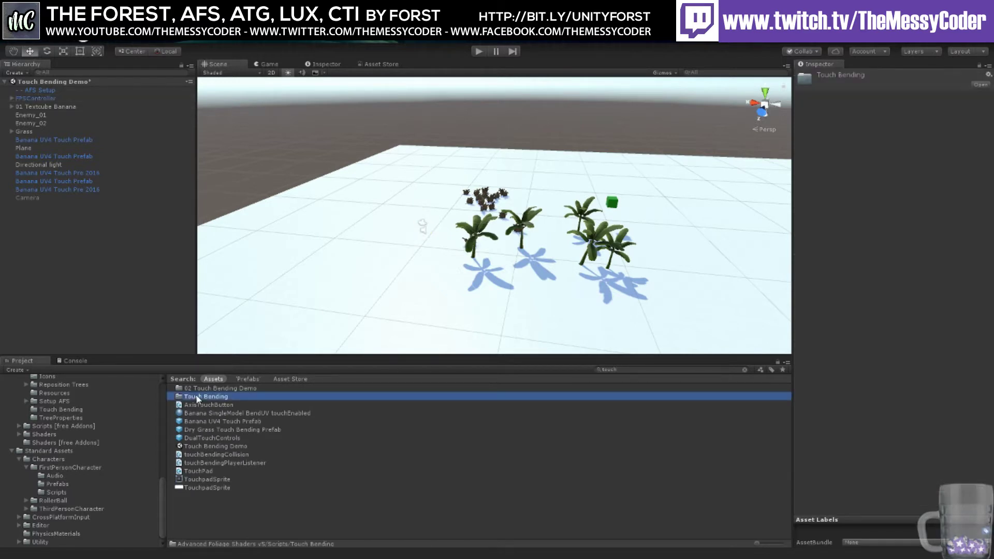
double_click(197, 397)
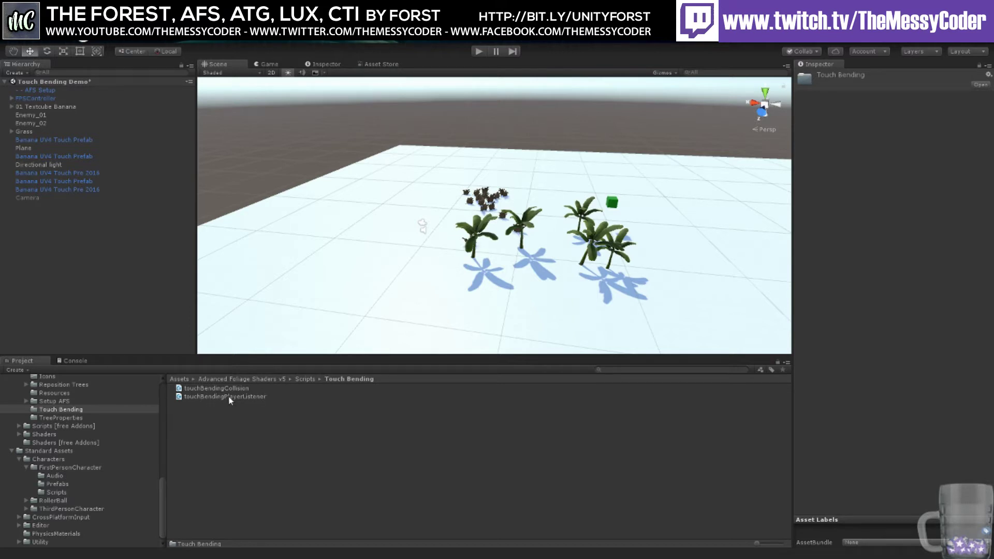
drag(230, 400, 40, 103)
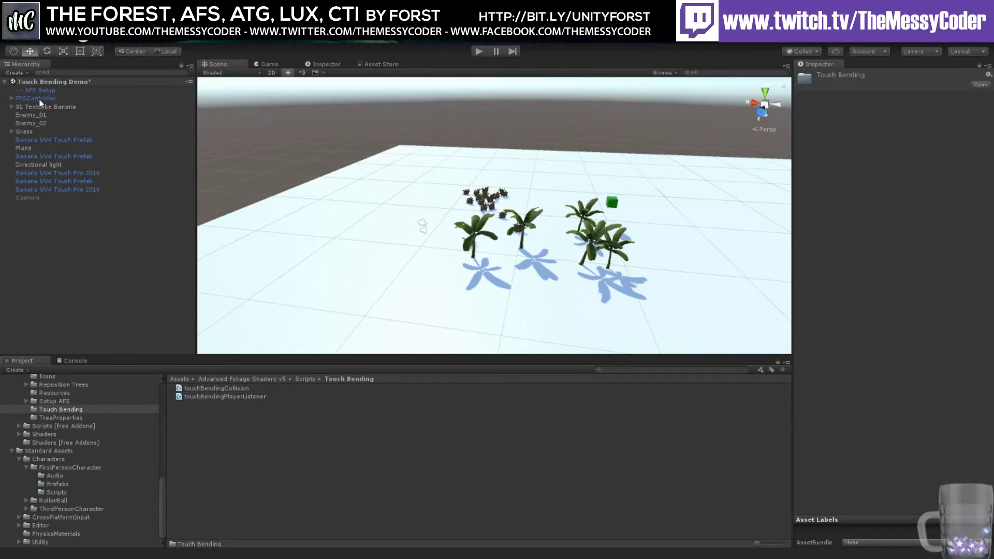
Step: Play the scene and walk back and forth through the grass clumps to test how they bend on touch
click(478, 52)
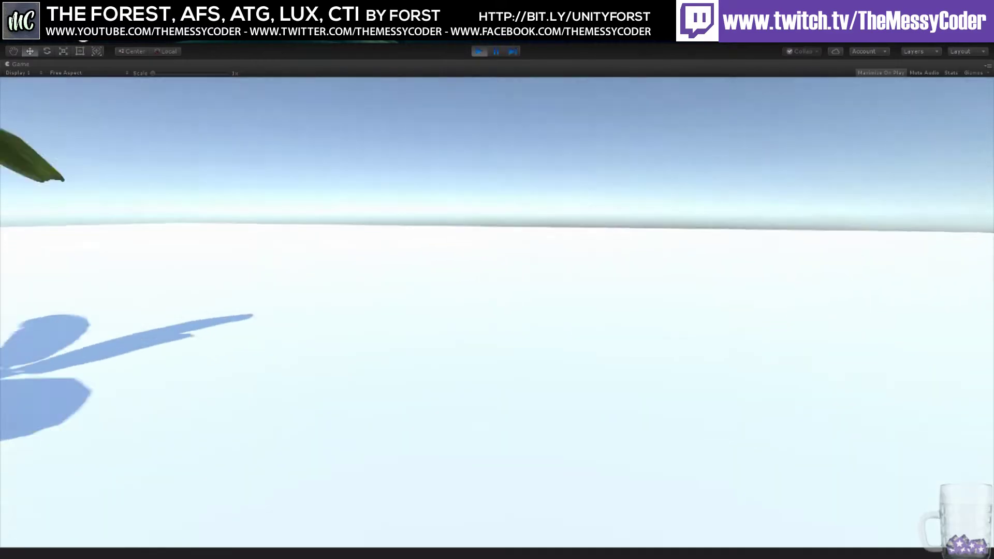
key(w)
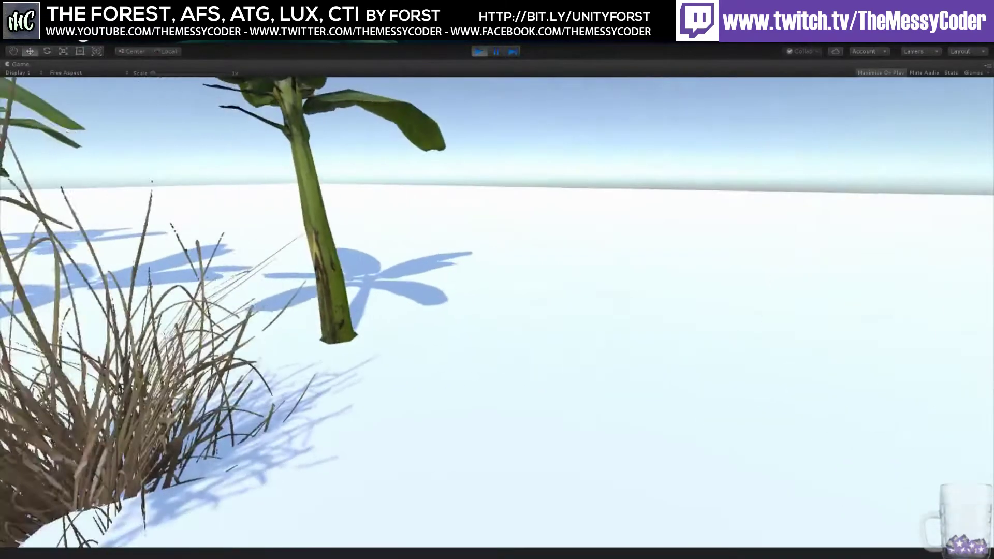
key(w)
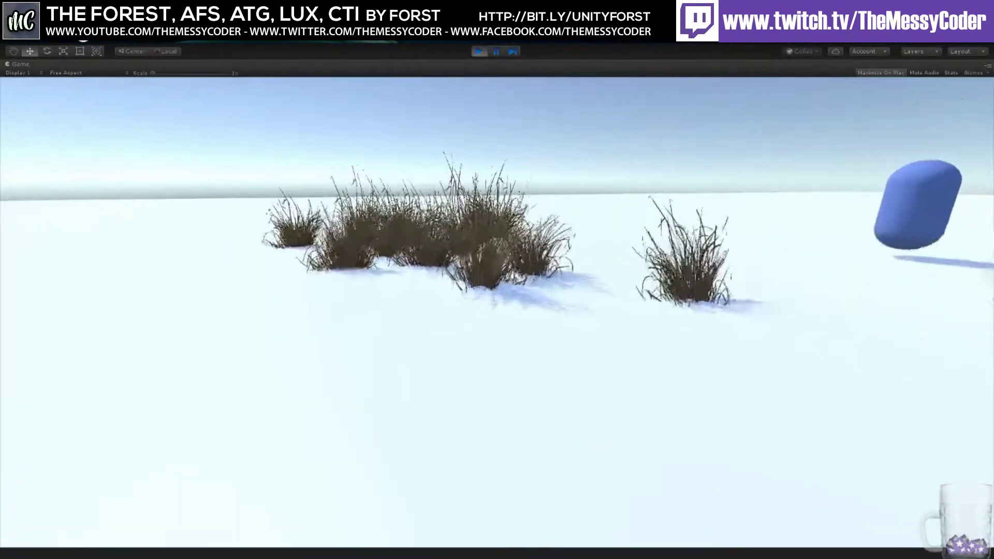
key(w)
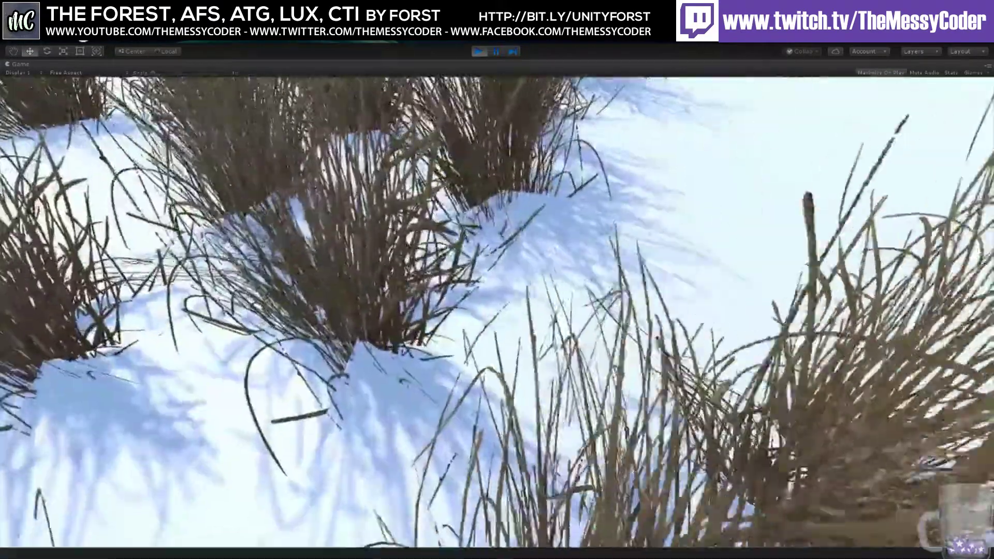
key(w)
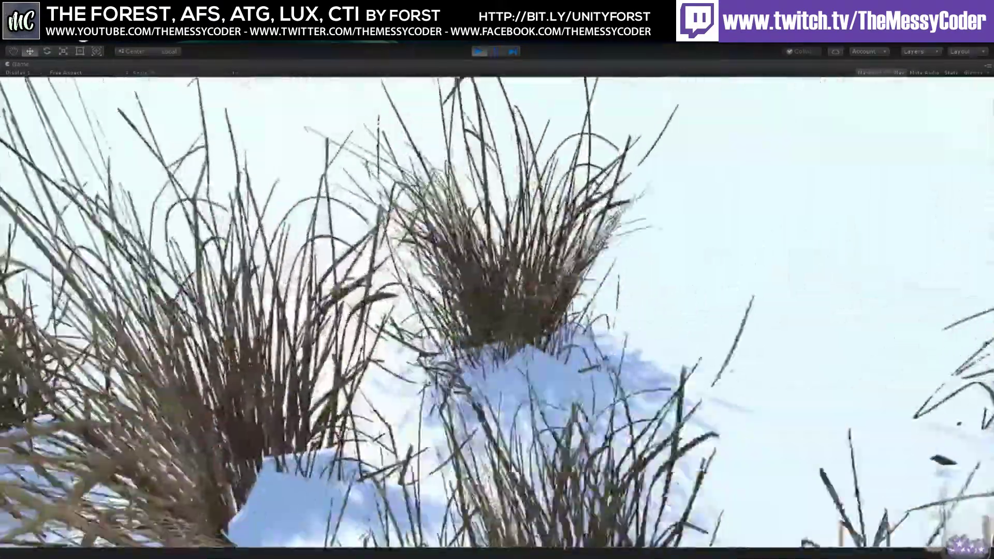
key(s)
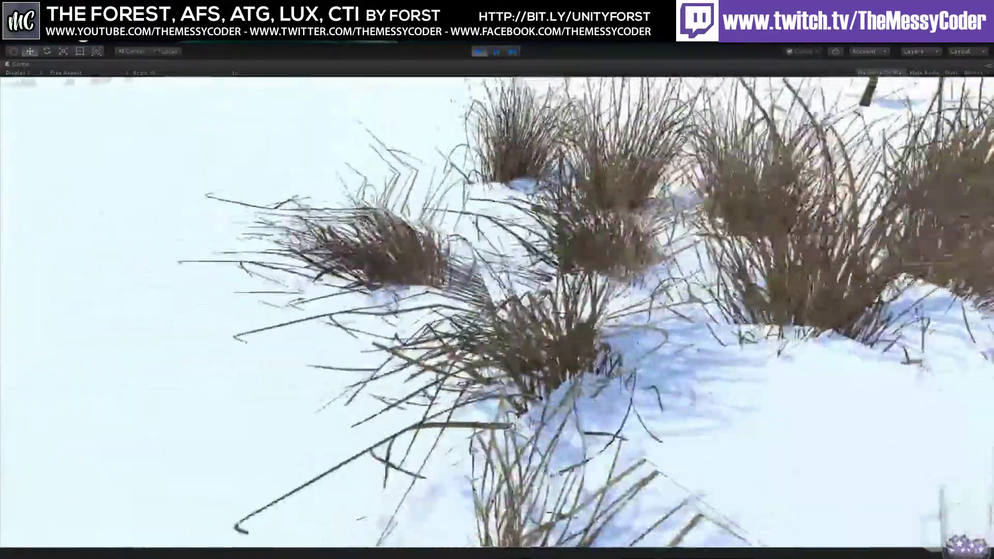
key(w)
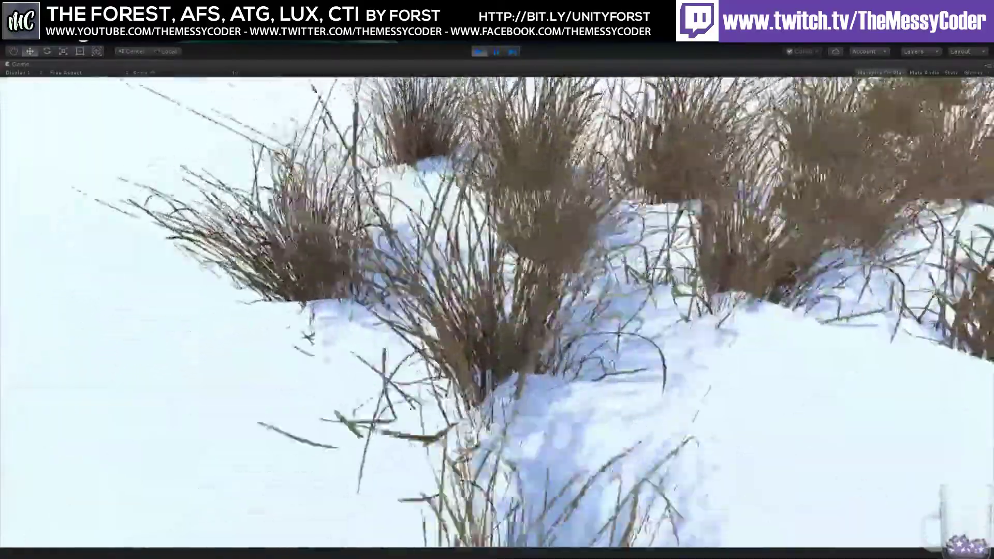
key(w)
key(s)
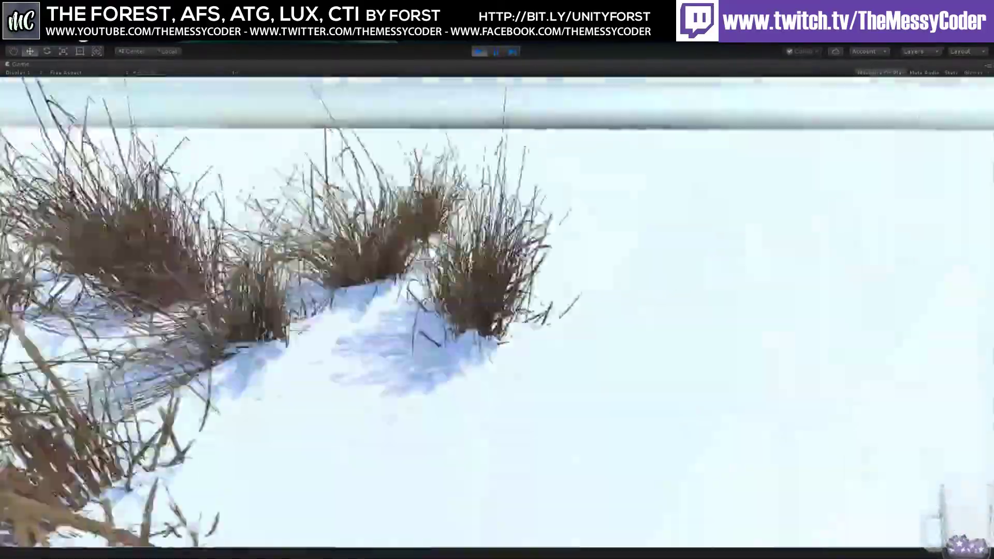
Step: Walk against the banana plants and through the grass again to compare their touch bending, and stop play mode
key(w)
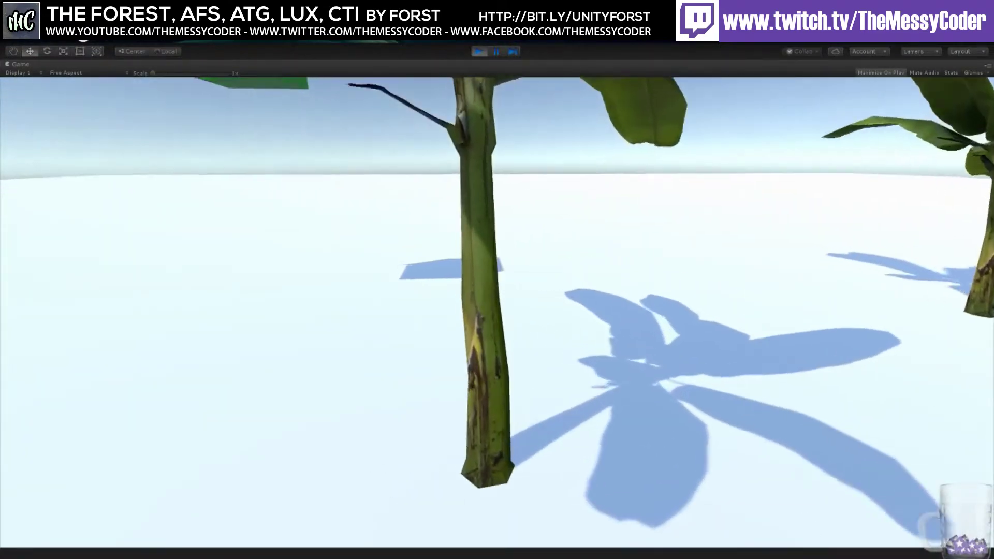
key(w)
key(s)
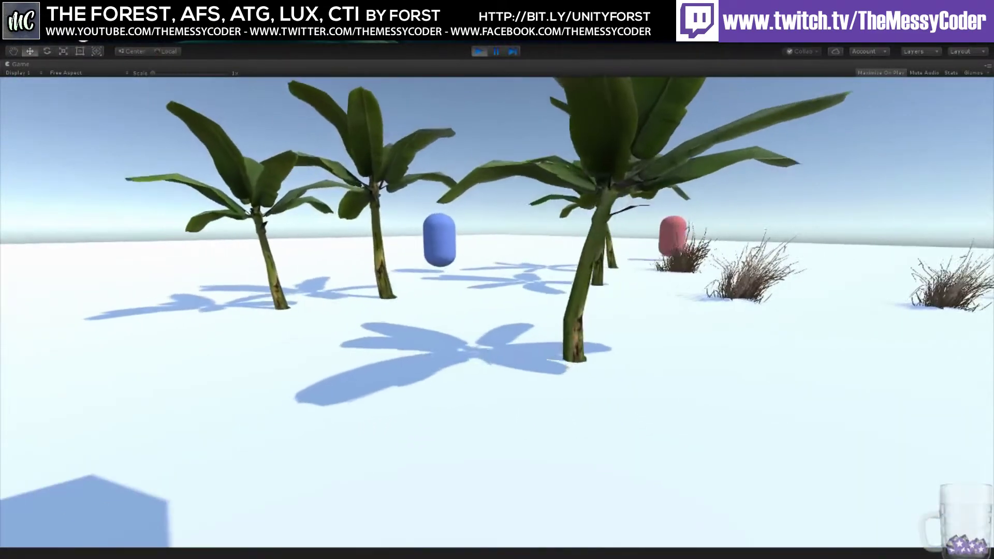
key(w)
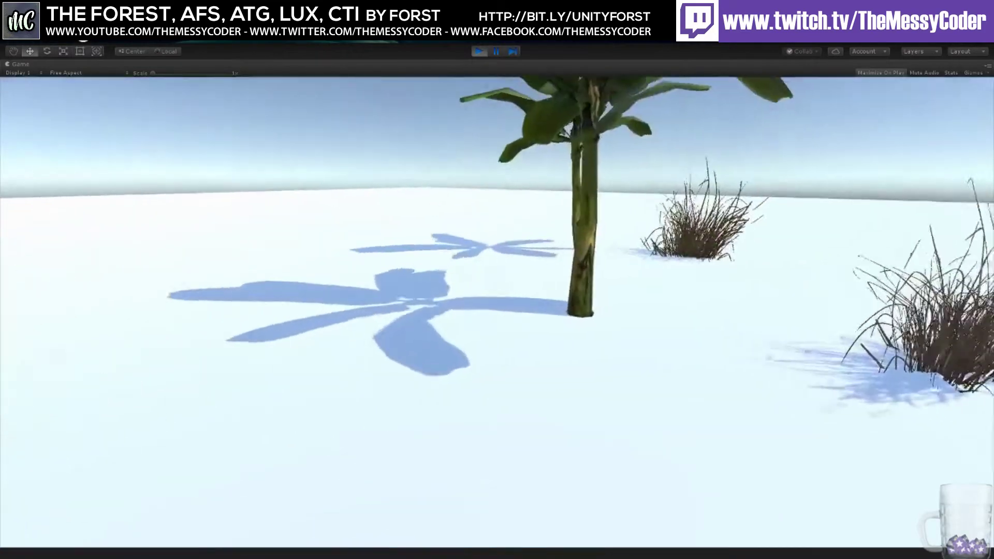
key(w)
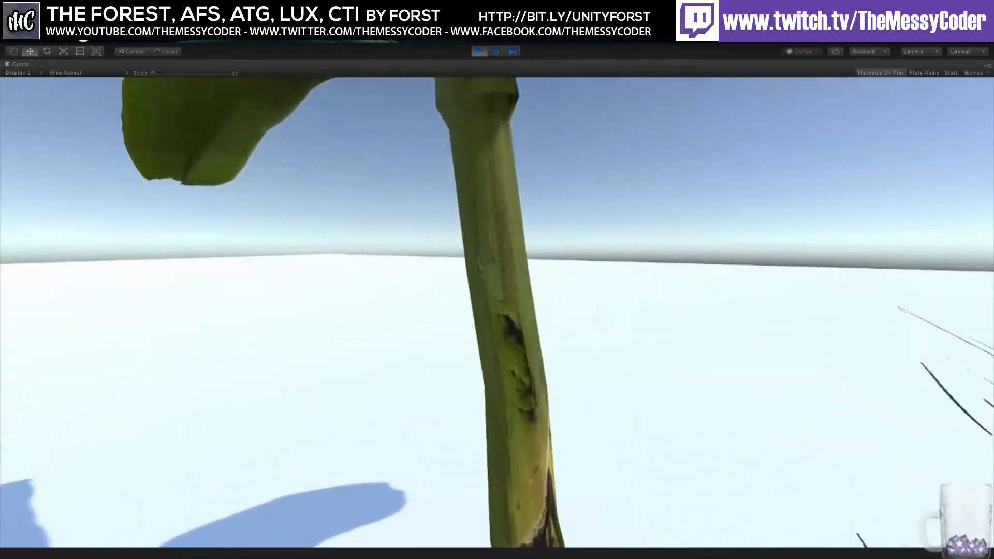
key(w)
key(s)
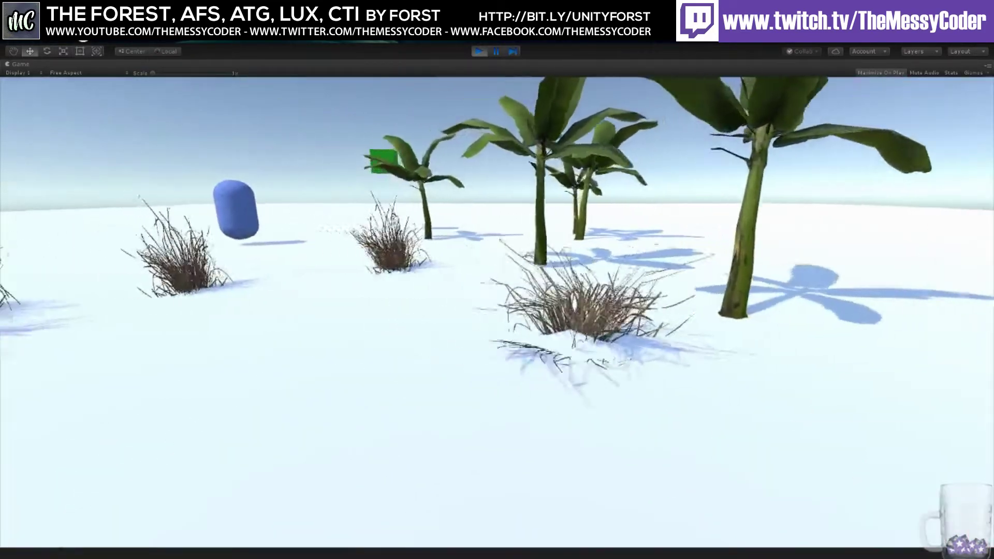
key(w)
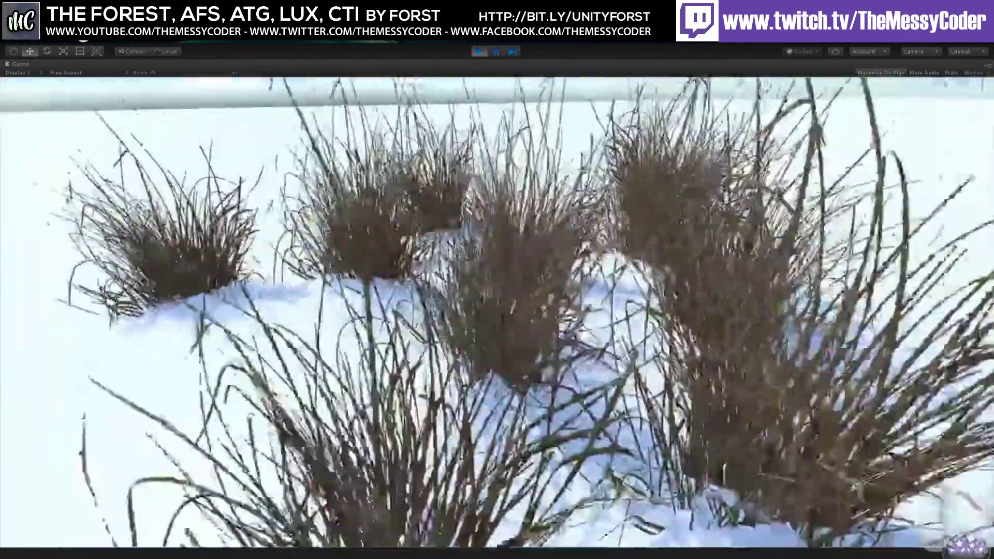
key(w)
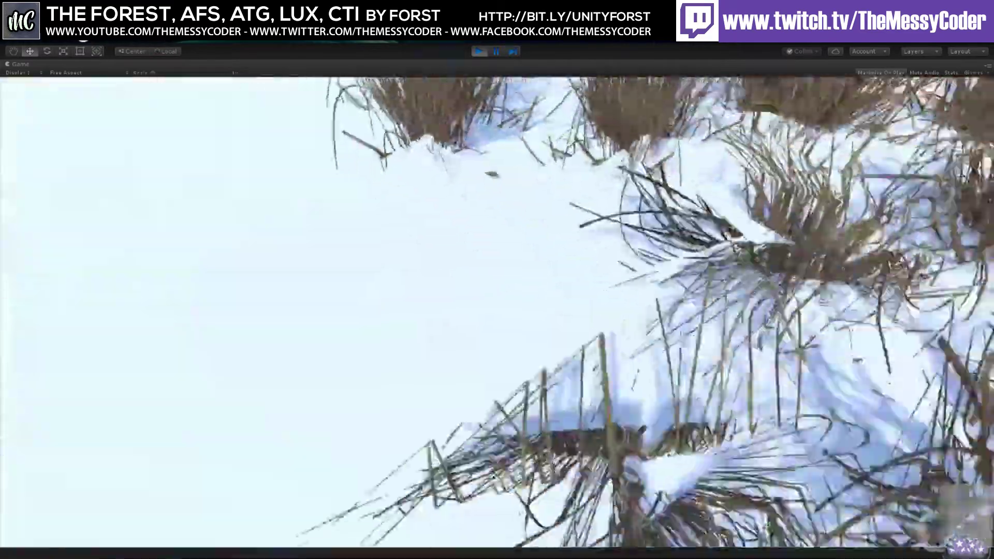
key(s)
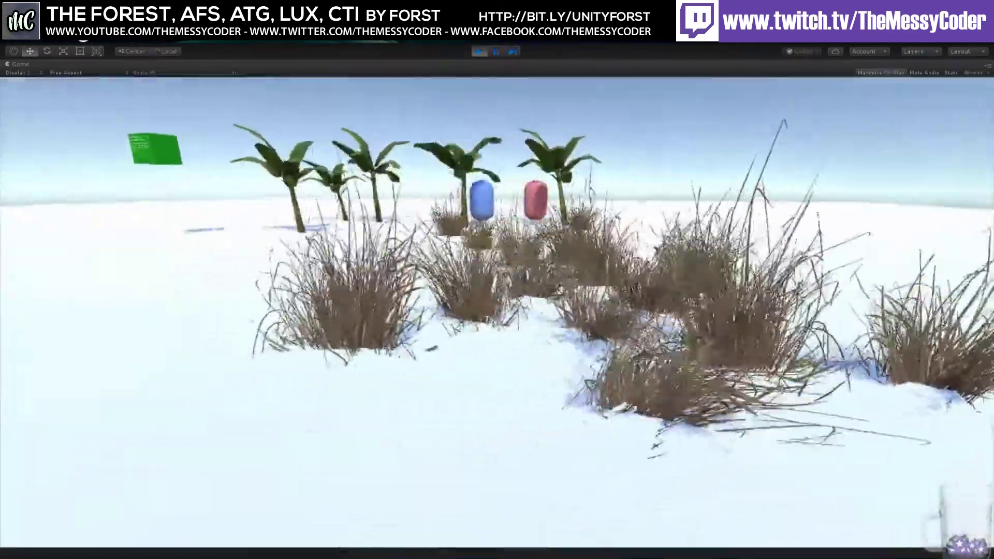
key(w)
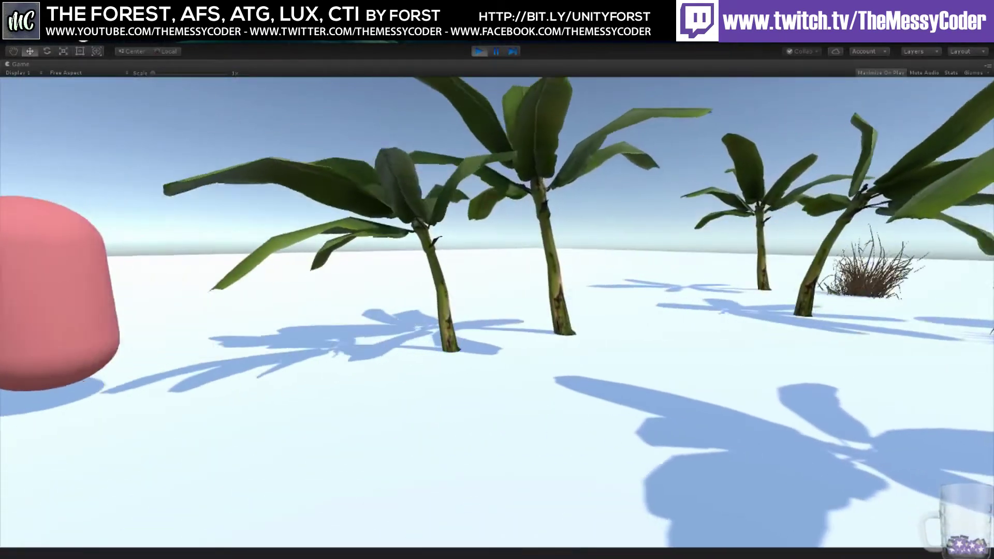
key(ctrl+p)
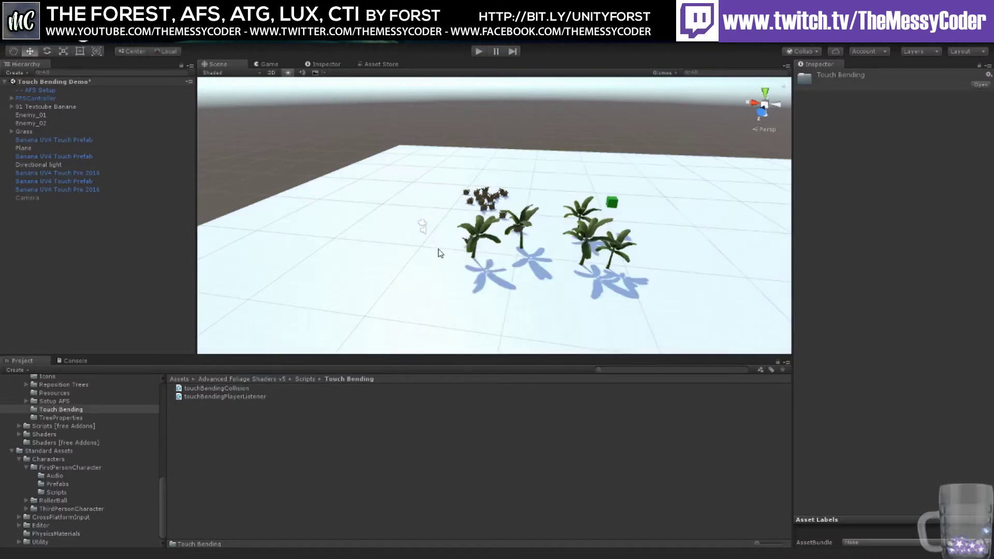
Step: Select the banana plant nearest the isolated grass clump and frame it in the scene view
alt+drag(405, 204, 448, 223)
scroll(448, 222, up, 10)
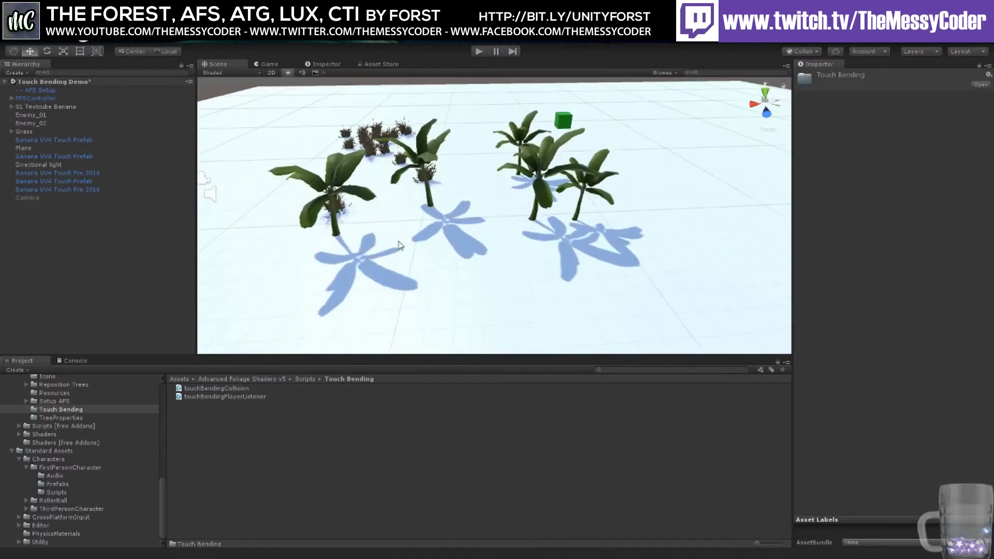
scroll(509, 238, up, 6)
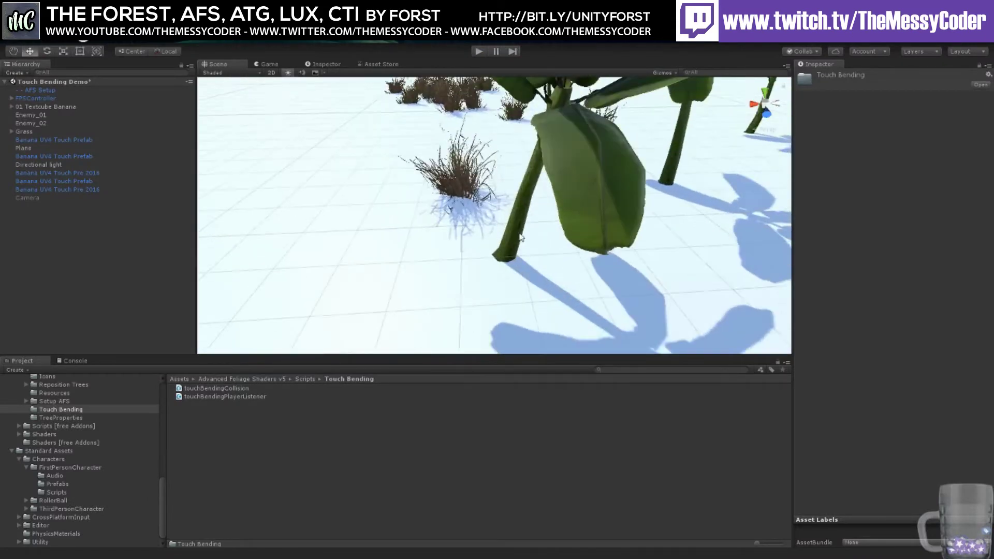
key(w)
click(520, 233)
key(f)
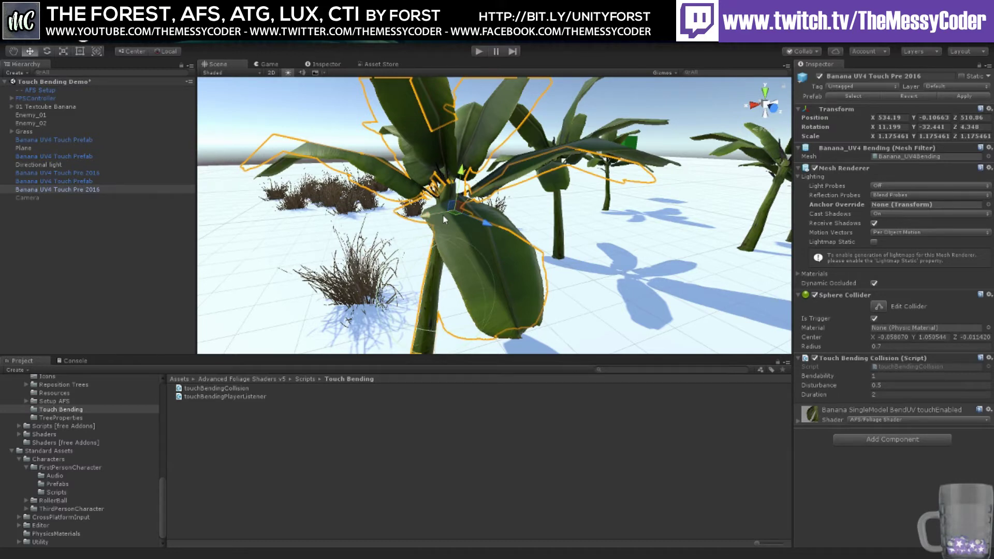
Step: Examine the banana plant's Sphere Collider and Touch Bending Collision settings, and locate the touchBendingCollision script in the project
right_drag(442, 214, 402, 239)
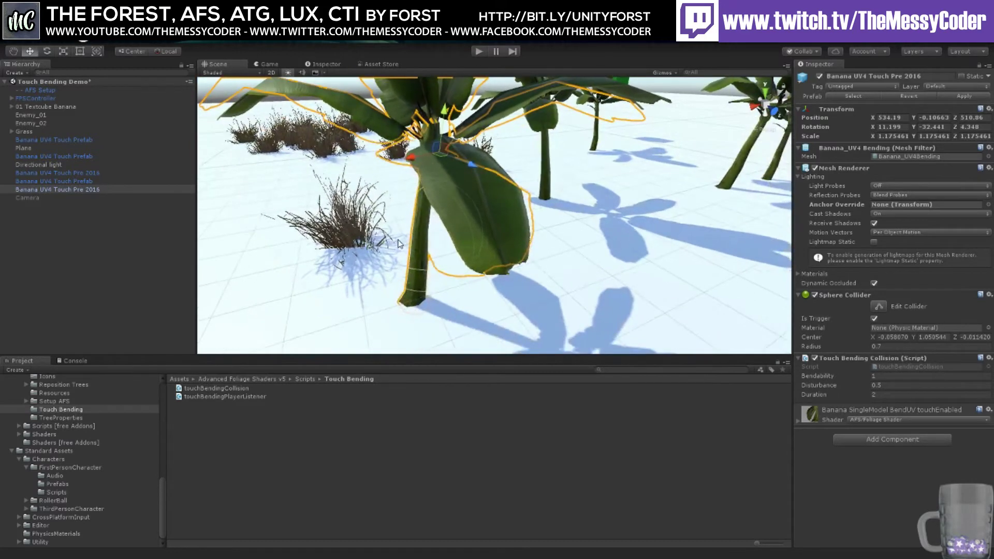
middle_drag(401, 239, 443, 226)
scroll(444, 226, up, 2)
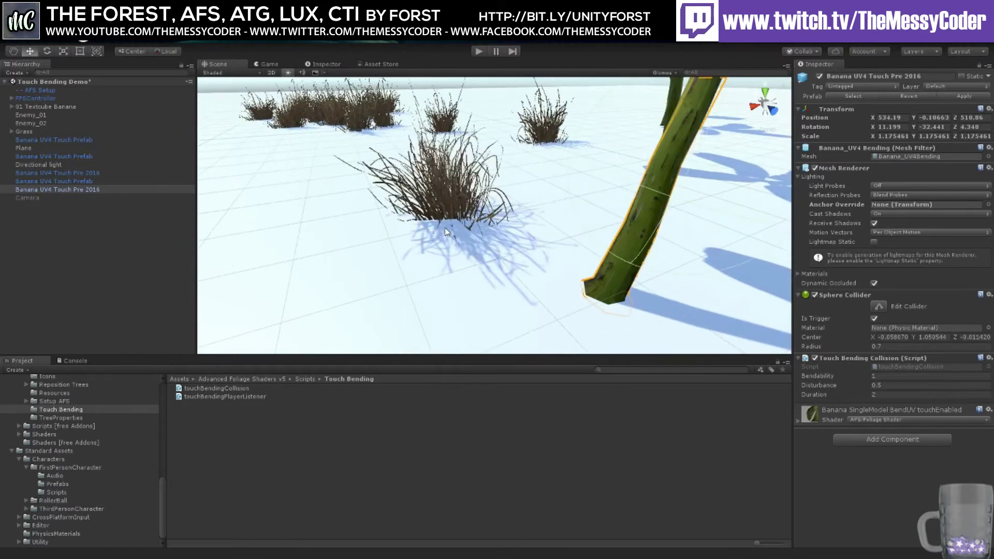
right_drag(443, 226, 478, 197)
alt+drag(478, 198, 511, 187)
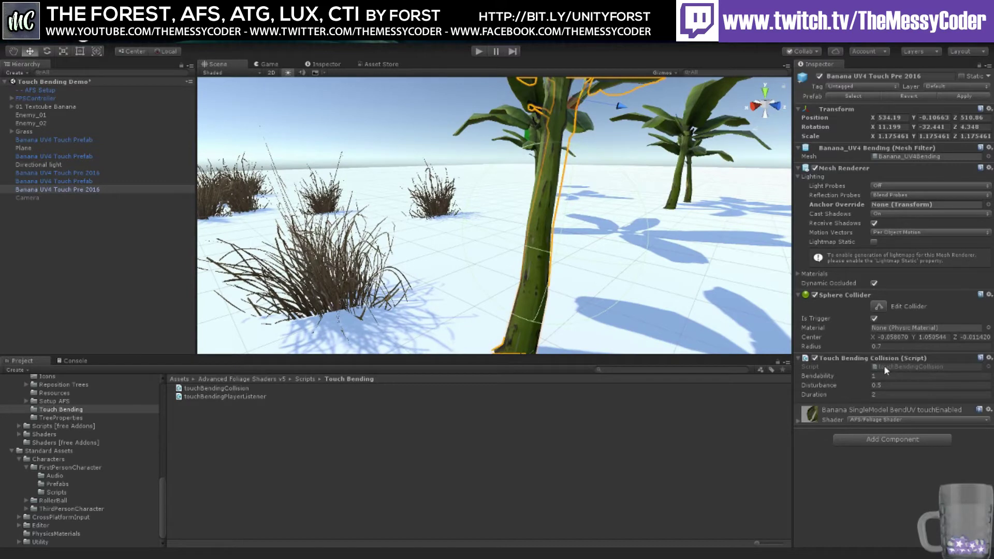
right_drag(620, 239, 590, 248)
alt+drag(589, 248, 588, 205)
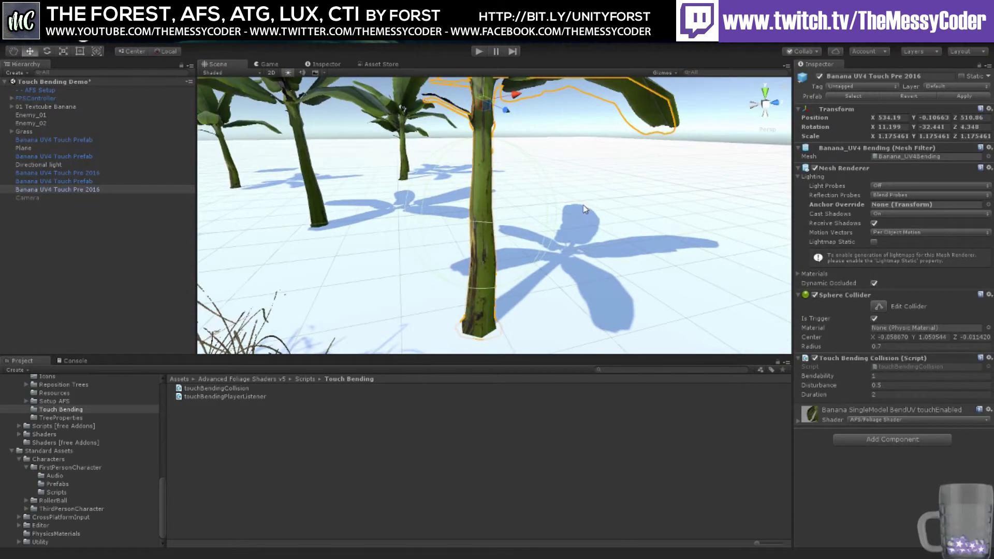
alt+drag(616, 275, 472, 211)
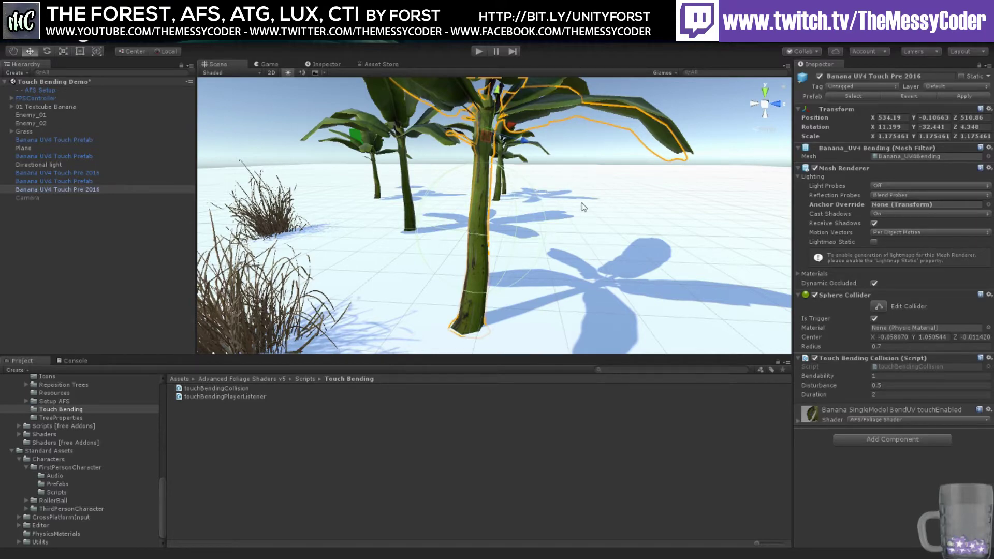
right_drag(583, 204, 669, 222)
key(s)
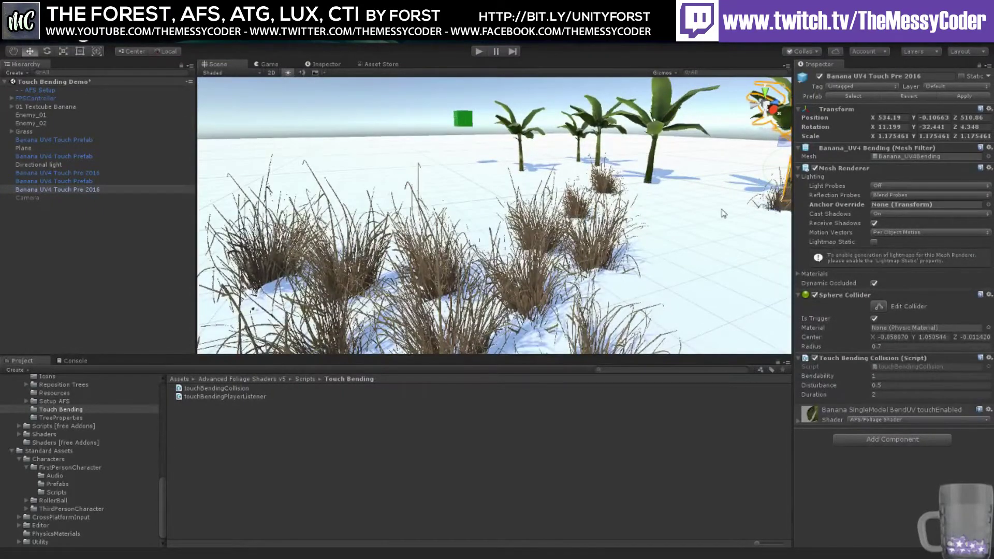
click(894, 366)
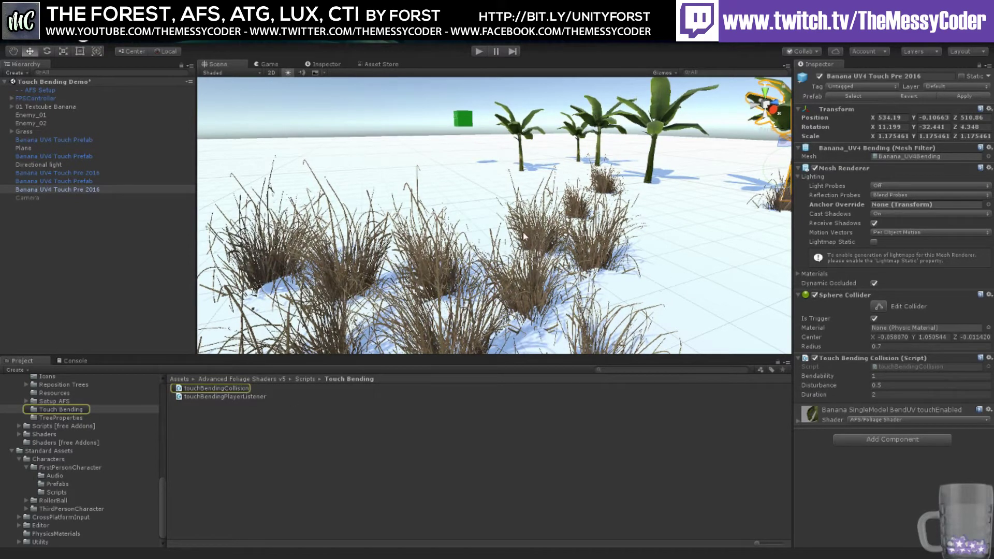
Step: Select a dry grass clump at the edge of the group and examine its Capsule Collider, Touch Bending Collision and Afs Foliage Tool settings
right_drag(499, 230, 531, 279)
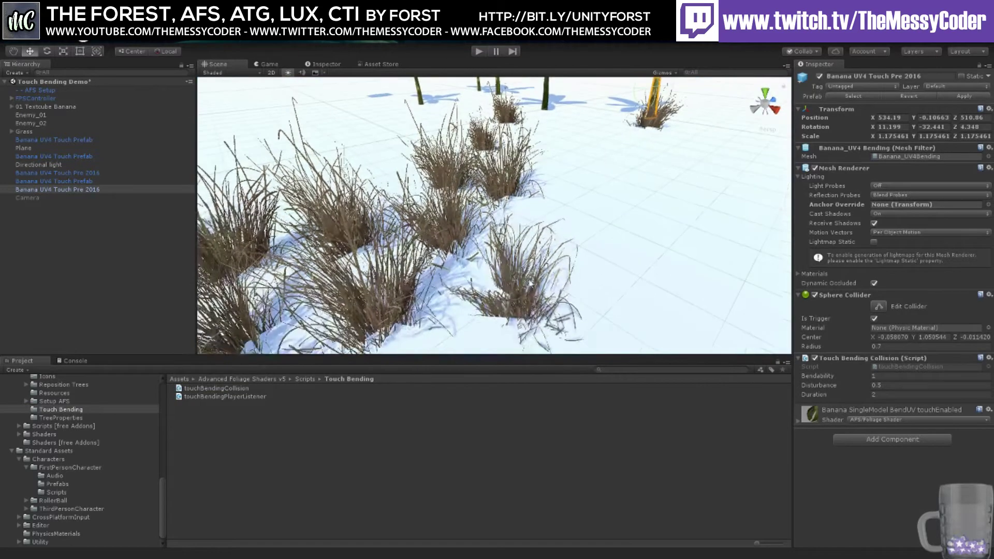
click(531, 280)
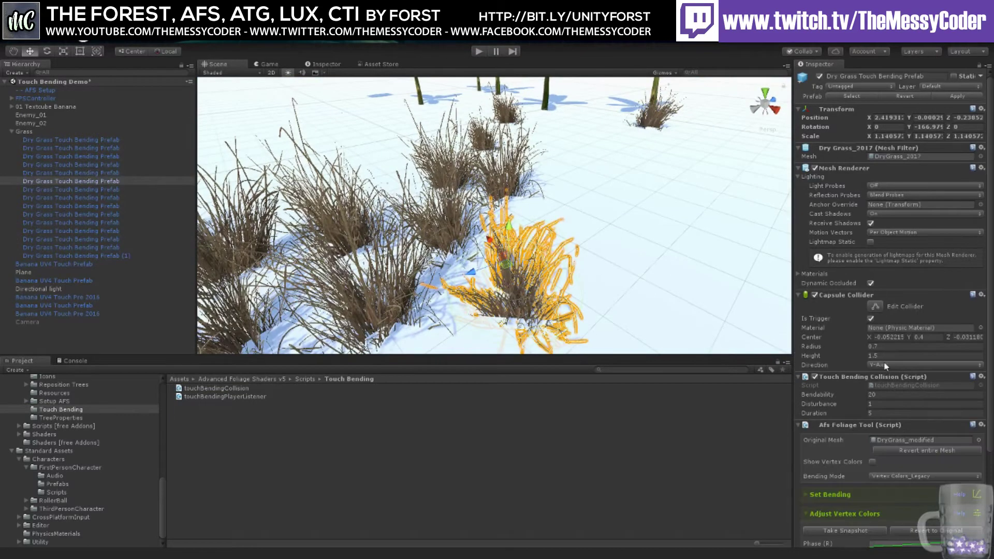
scroll(870, 393, down, 5)
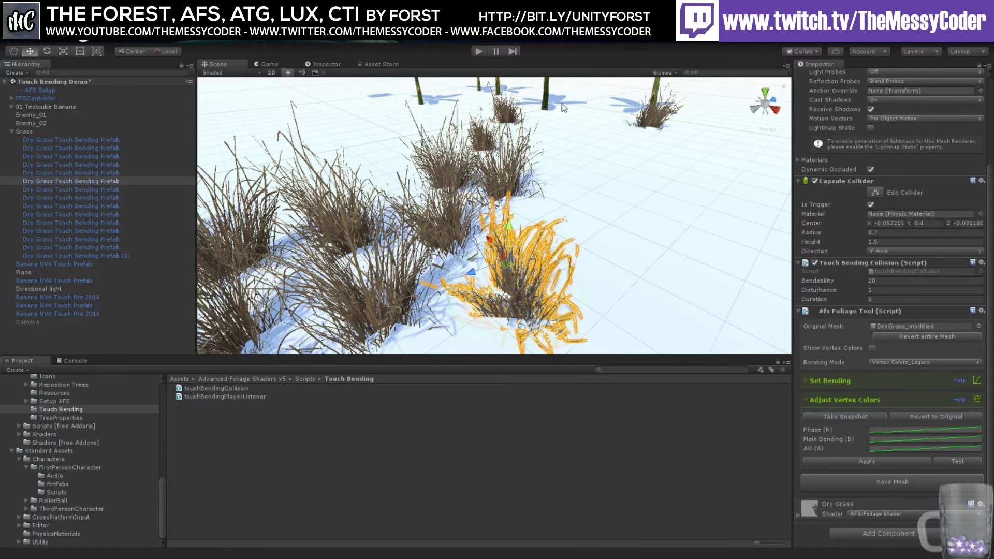
Step: Examine the Set Bending and Adjust Vertex Colors sections of the selected grass clump's Afs Foliage Tool
click(807, 381)
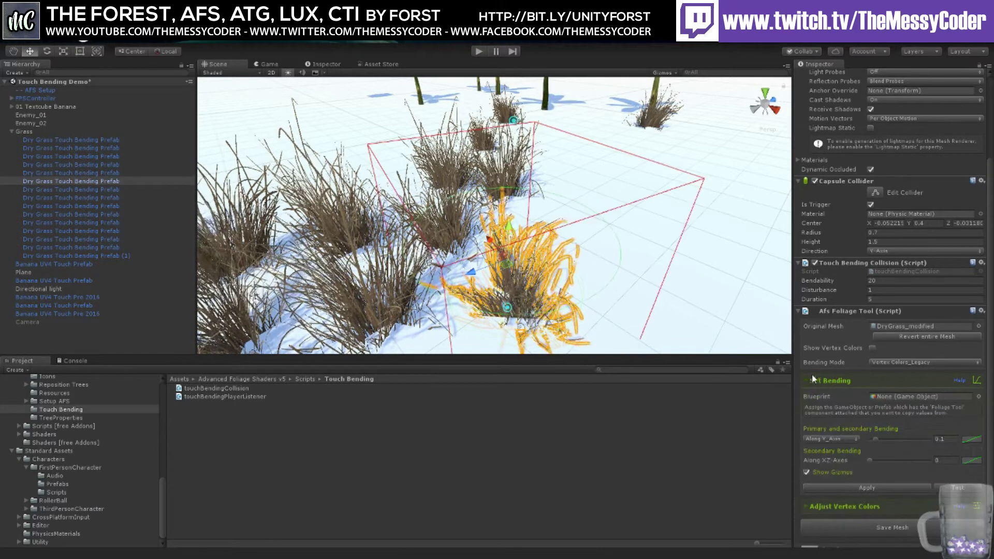
scroll(825, 380, down, 2)
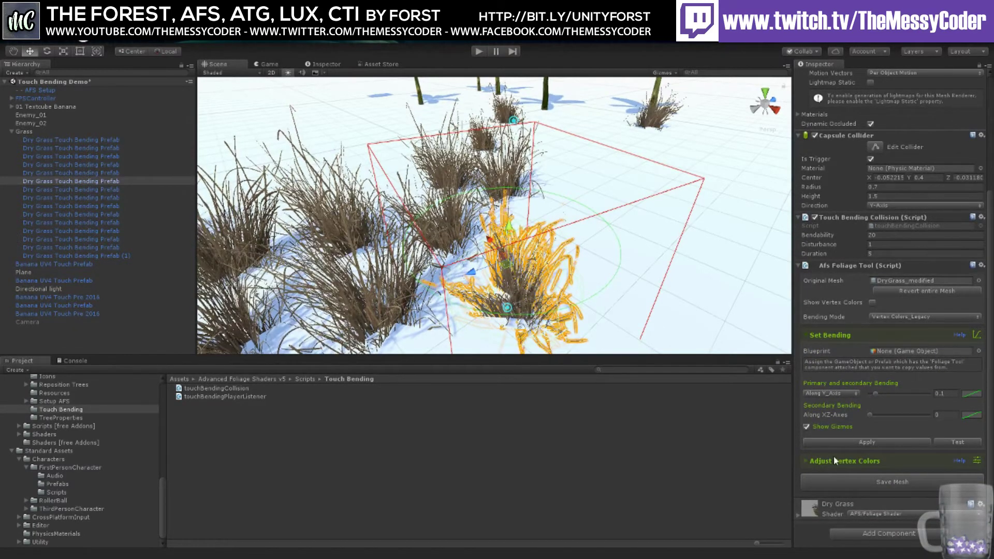
click(811, 460)
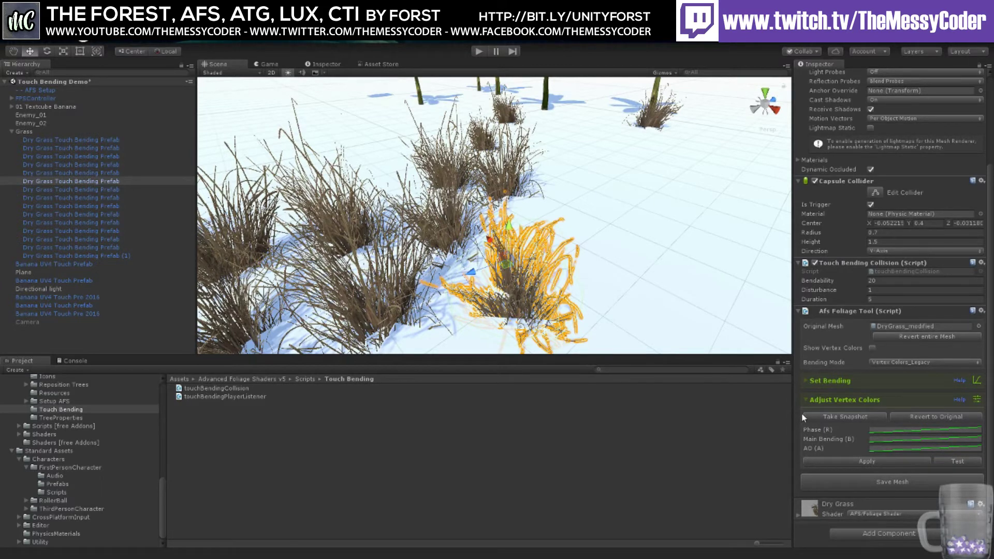
right_drag(604, 215, 591, 236)
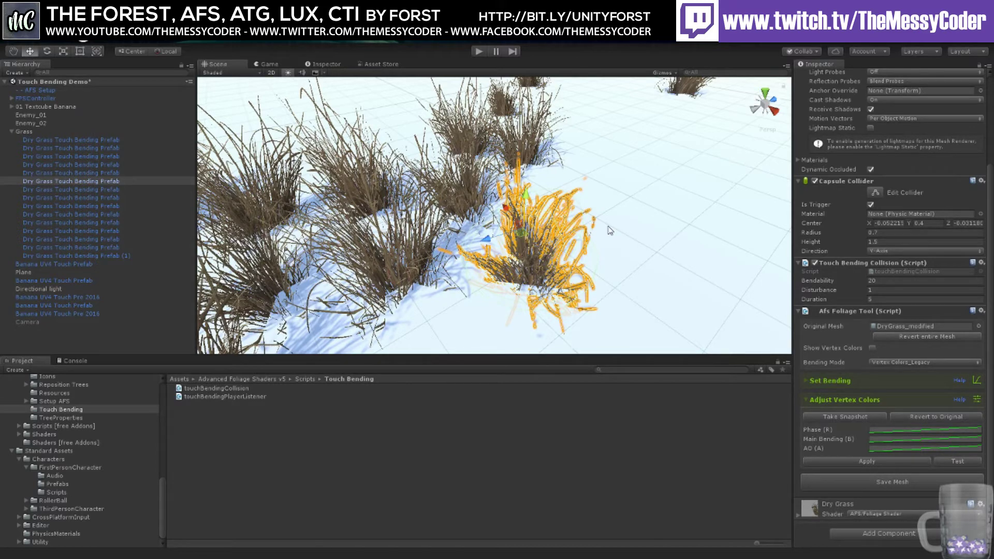
click(806, 380)
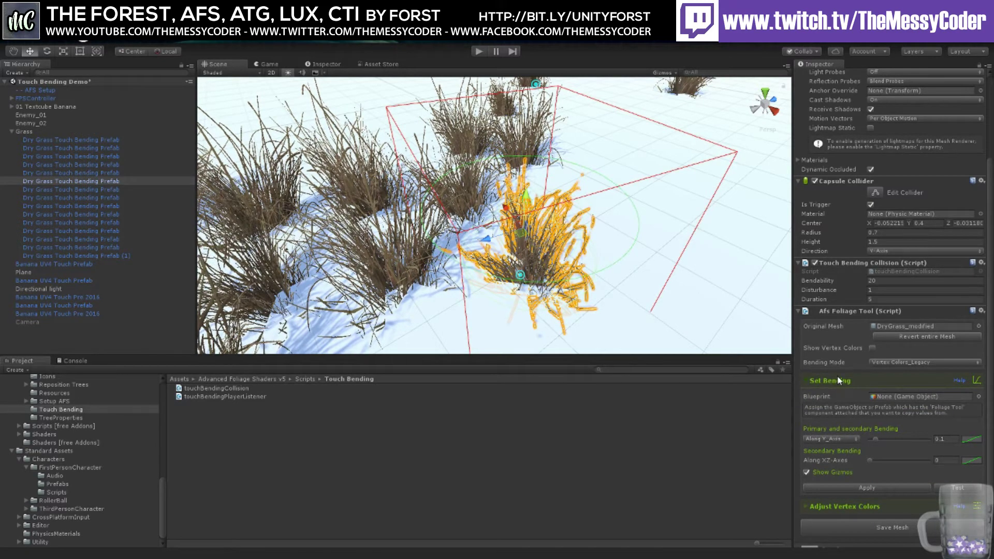
scroll(845, 365, down, 2)
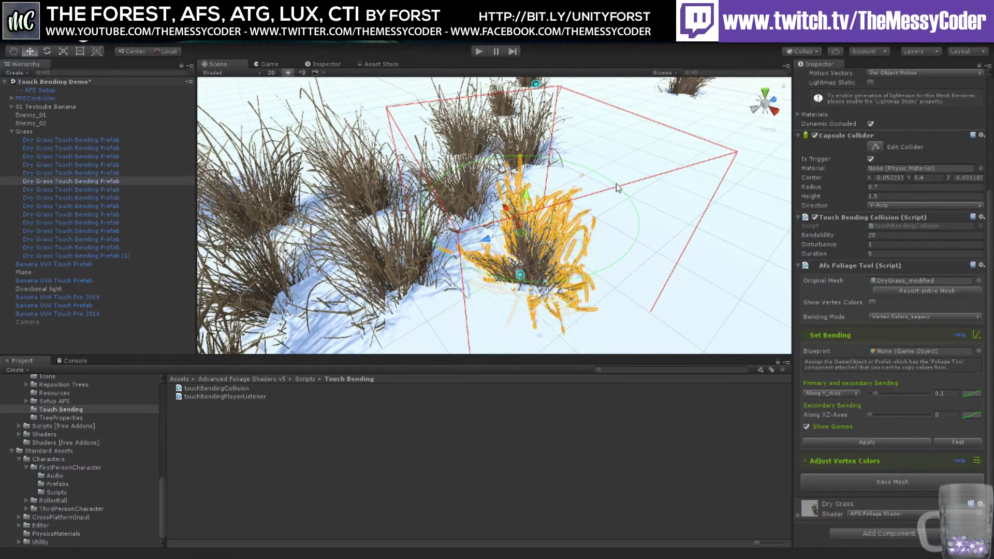
Step: Inspect the selected dry grass clump and its bending gizmos from several angles, down to its base
right_drag(616, 184, 665, 189)
key(w)
key(s)
alt+drag(668, 191, 553, 255)
right_drag(553, 255, 676, 227)
key(w)
alt+drag(677, 227, 614, 251)
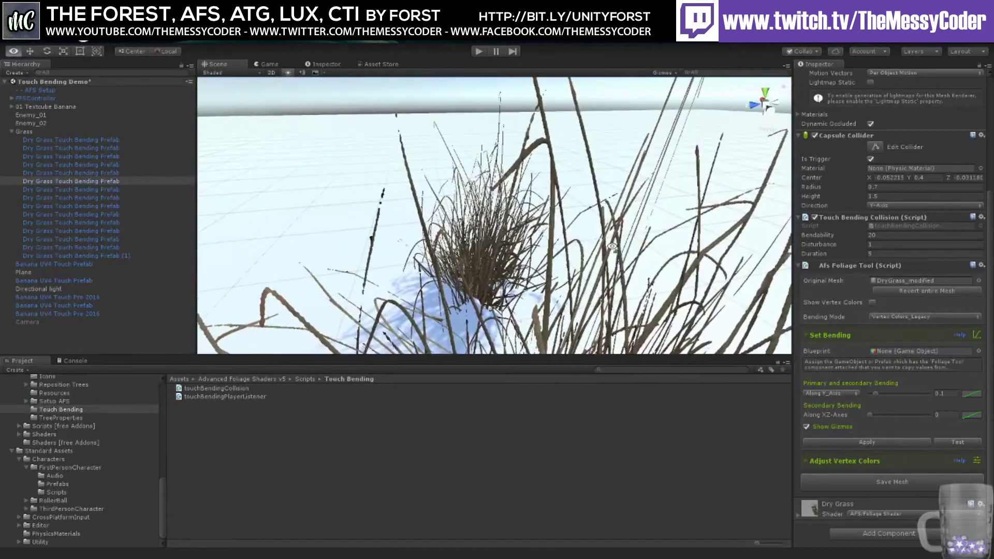
alt+drag(697, 276, 429, 212)
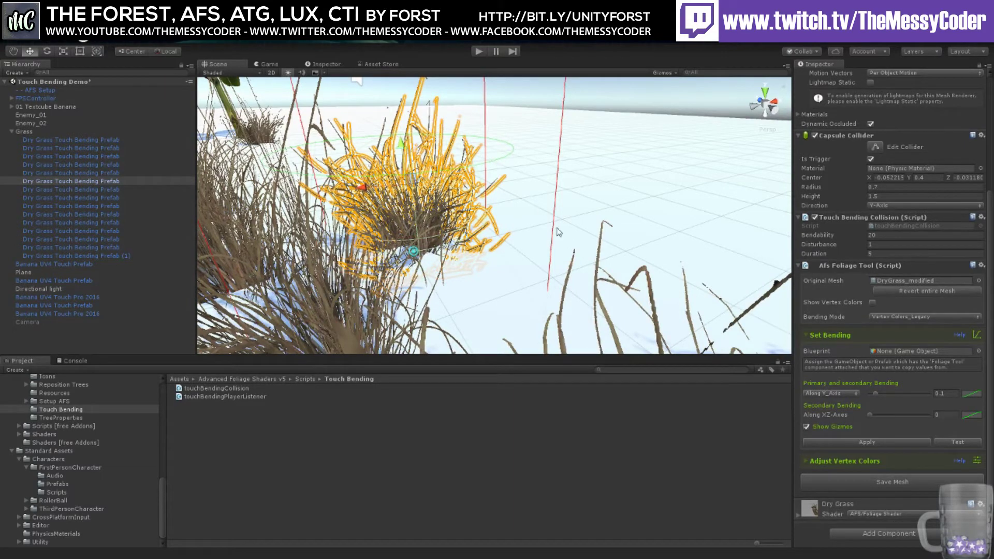
alt+drag(497, 207, 414, 193)
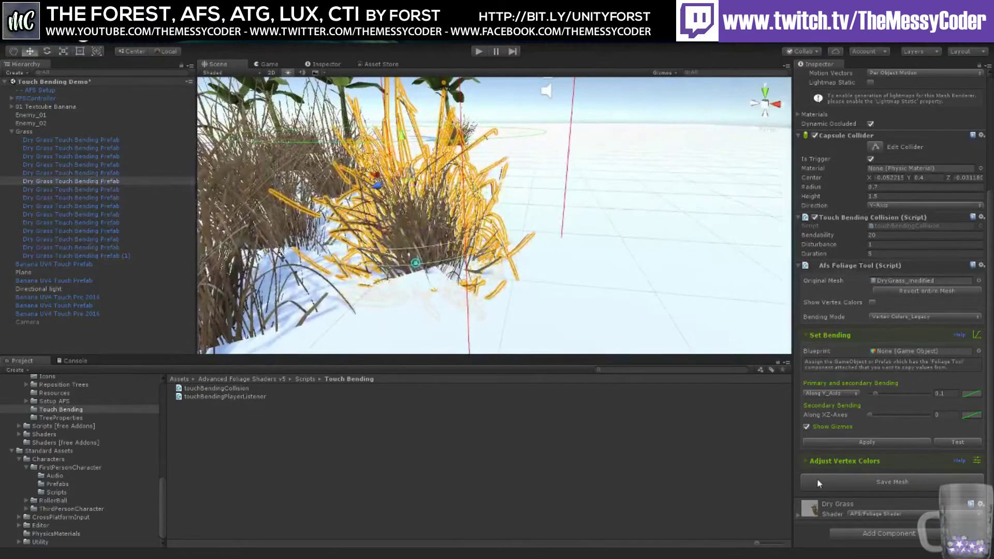
Step: Switch Show Gizmos off and on again to compare the bending gizmos around the dry grass clump
click(806, 427)
click(806, 426)
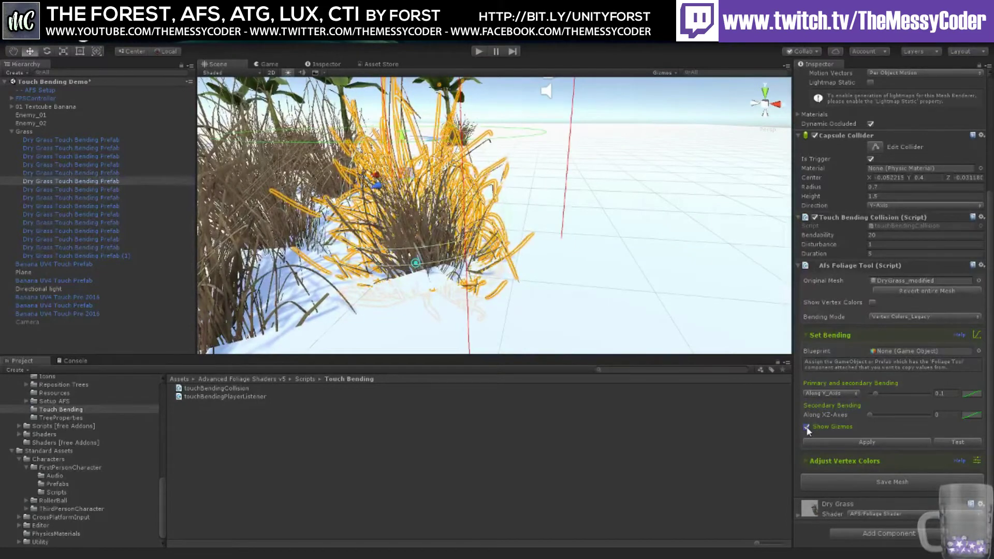
click(426, 263)
click(428, 247)
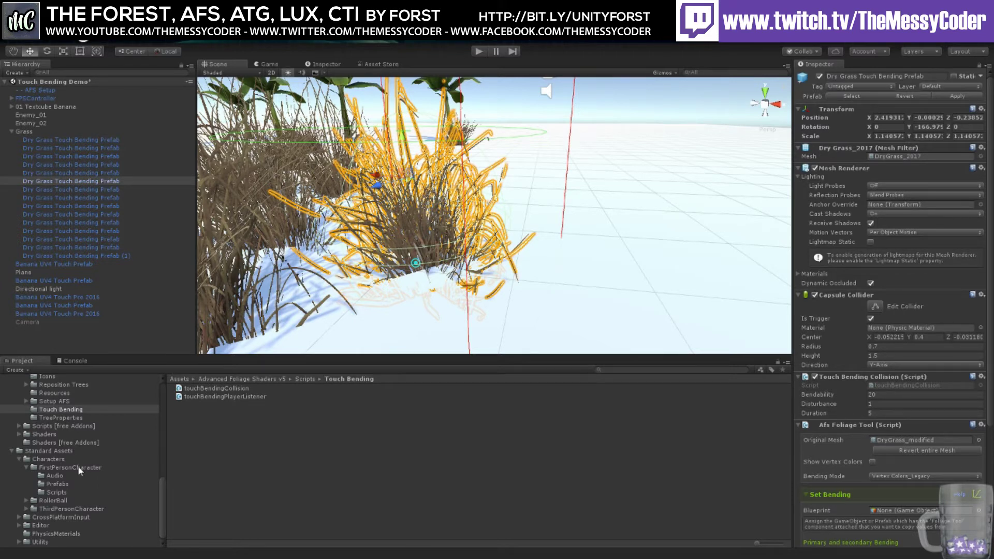
Step: Browse the Advanced Foliage Shaders folders and open the Foliage Shader Overview Demo rainy scene from 01 Foliage Shaders Overview
scroll(78, 465, up, 3)
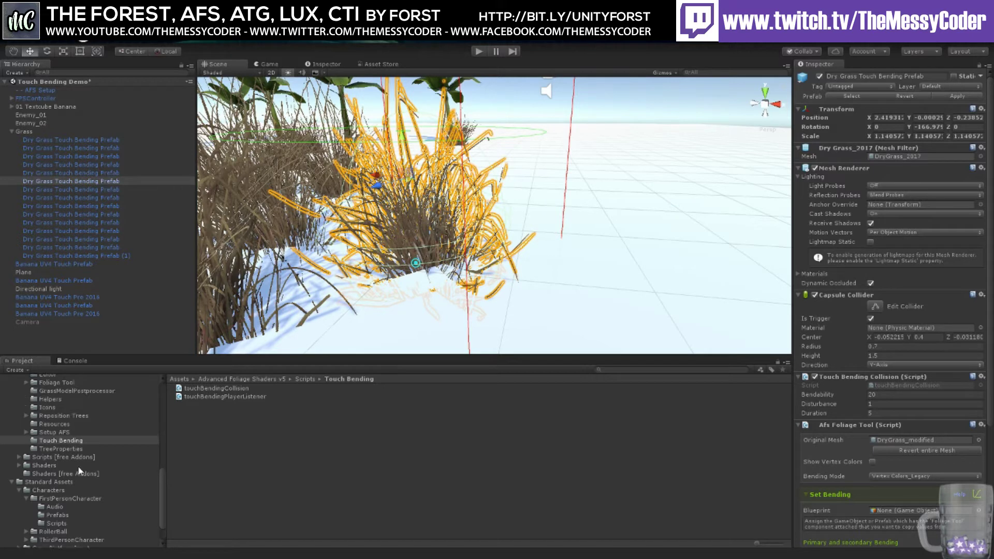
click(61, 433)
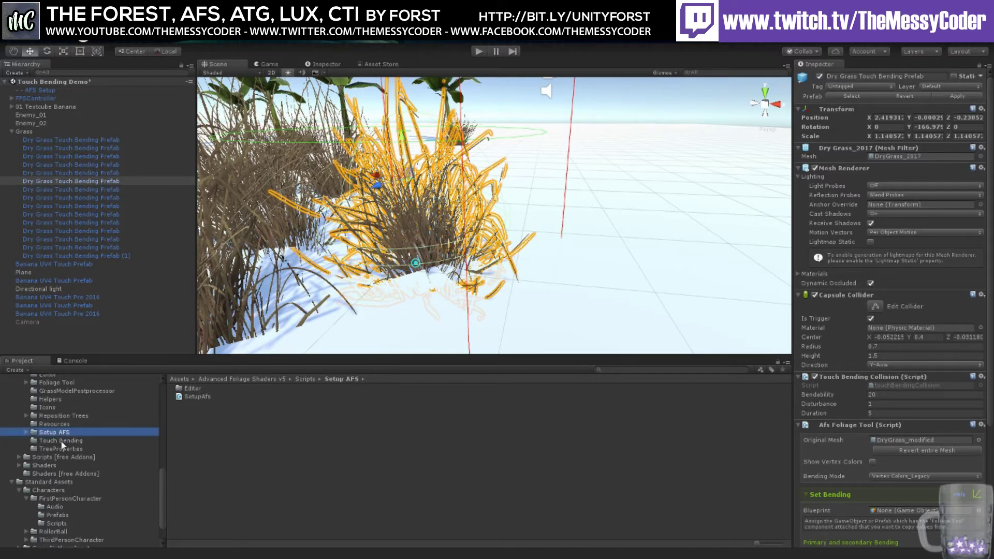
scroll(61, 442, up, 3)
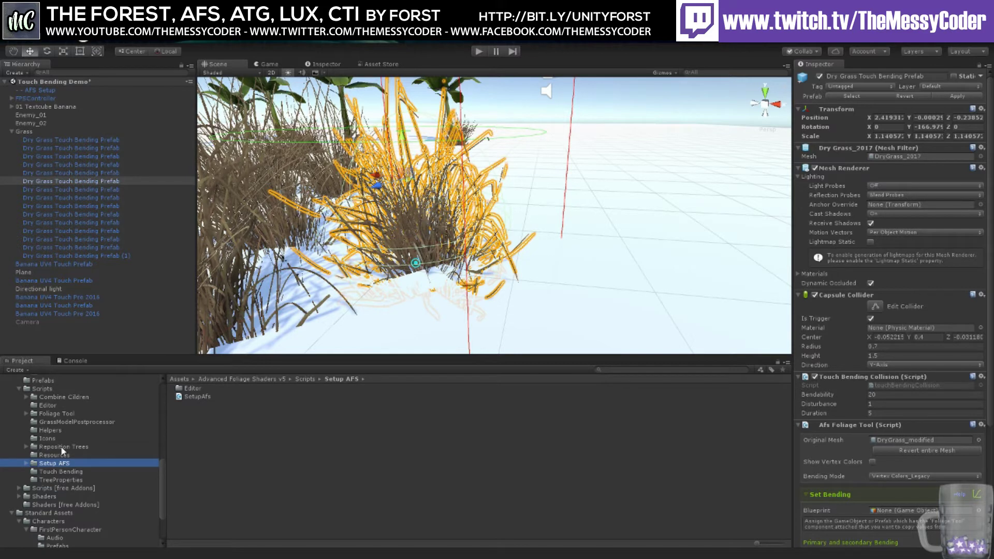
scroll(60, 475, up, 9)
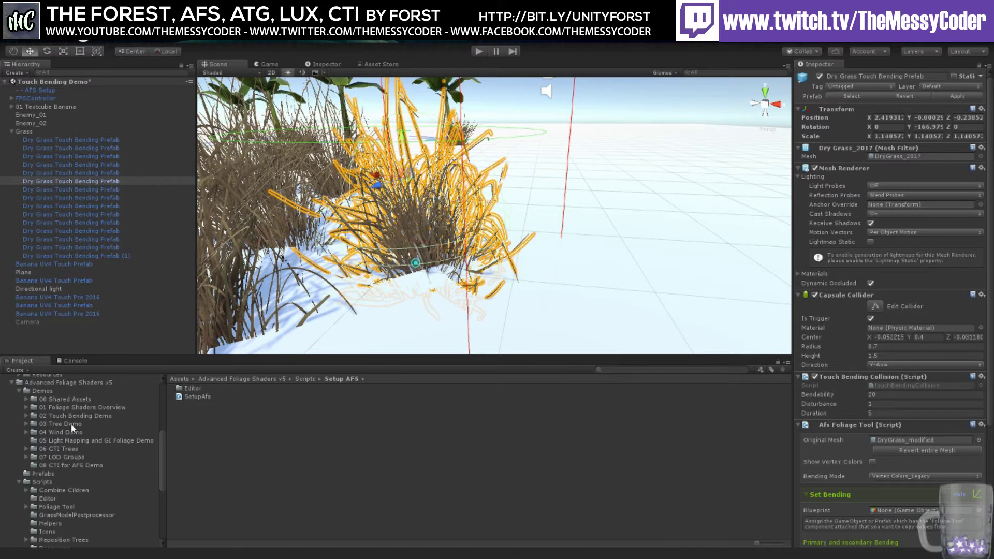
click(72, 427)
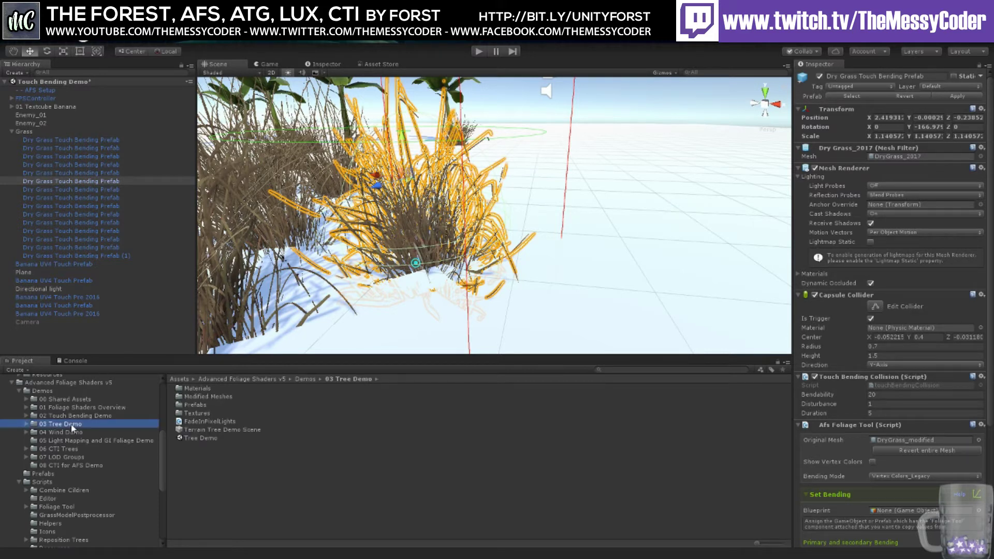
click(74, 407)
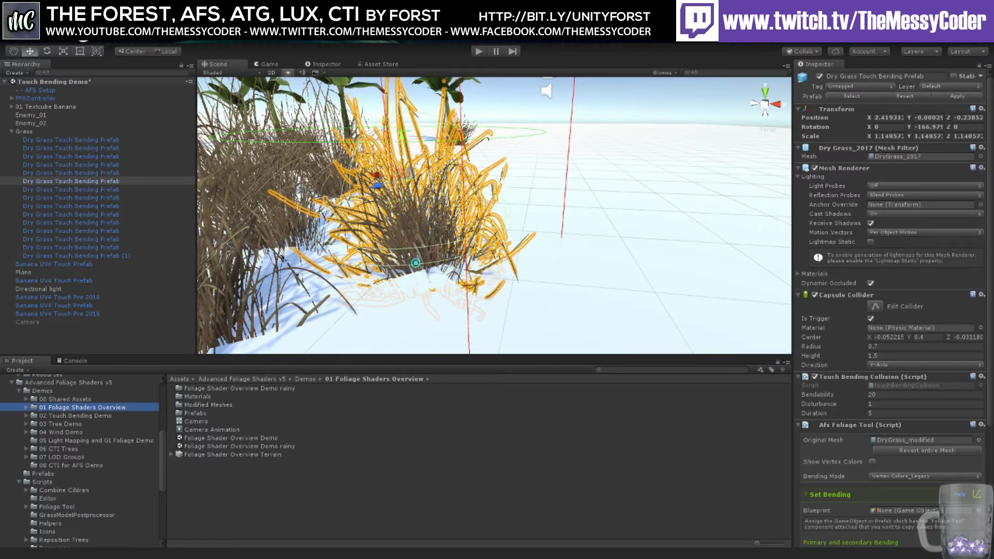
click(238, 447)
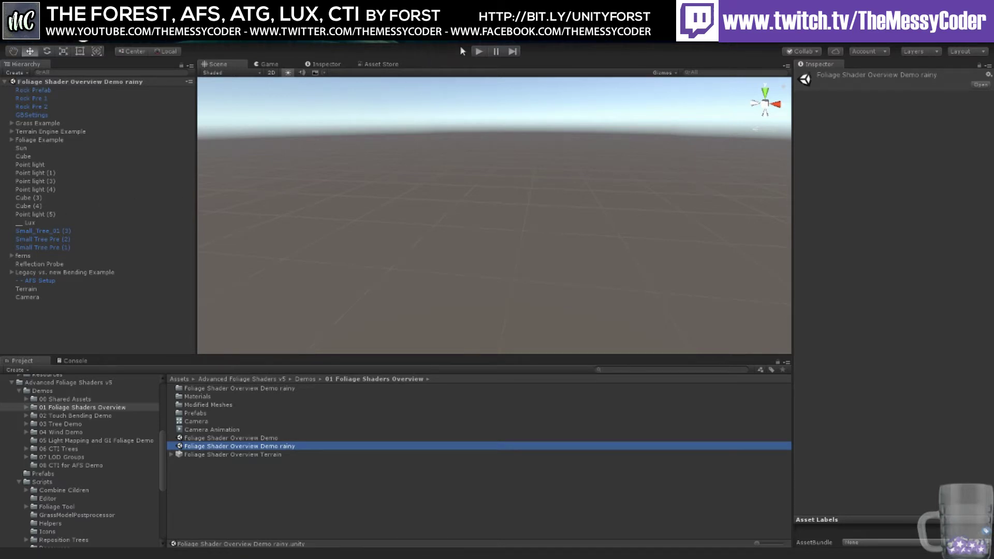
Step: Play the rainy demo scene and fly around the hillside to examine the trees and rocks up close
click(479, 53)
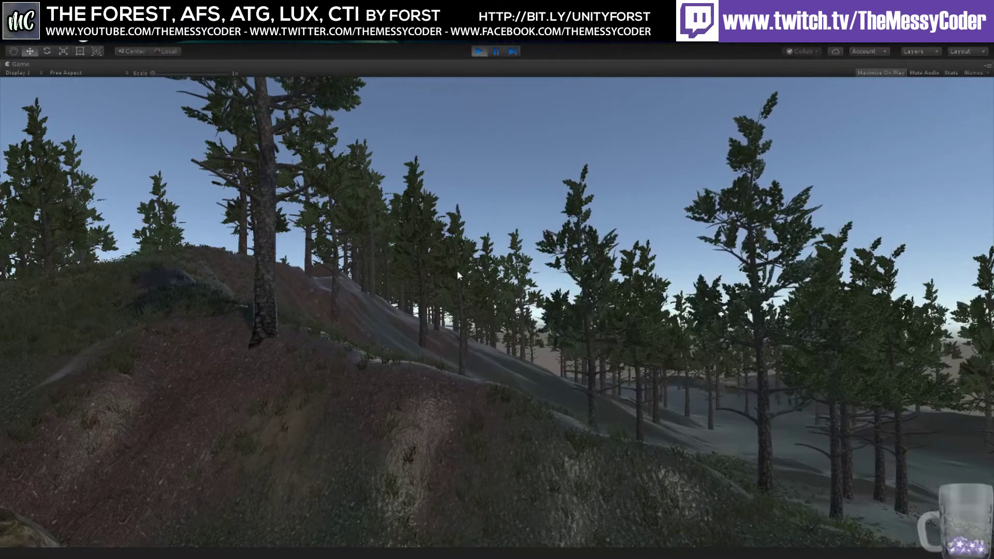
key(w)
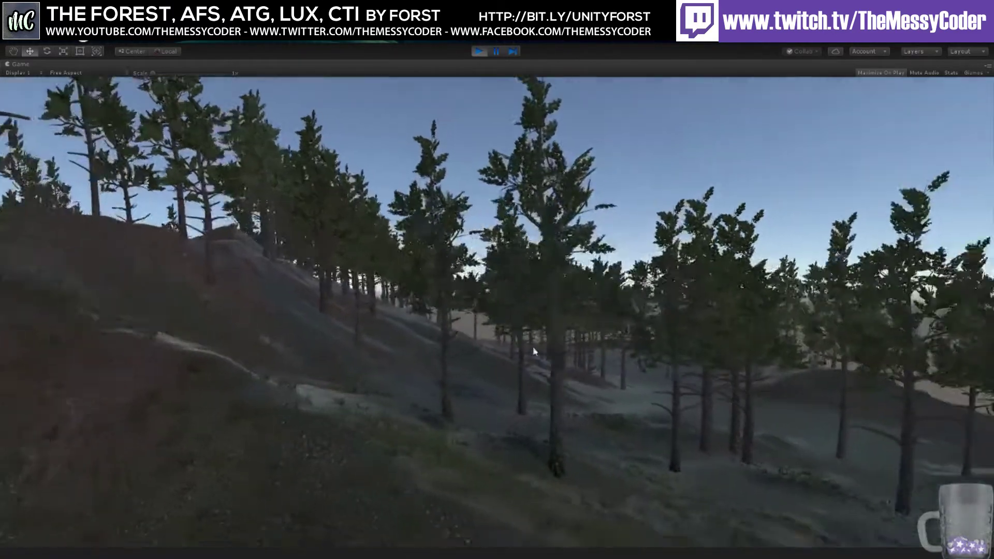
key(w)
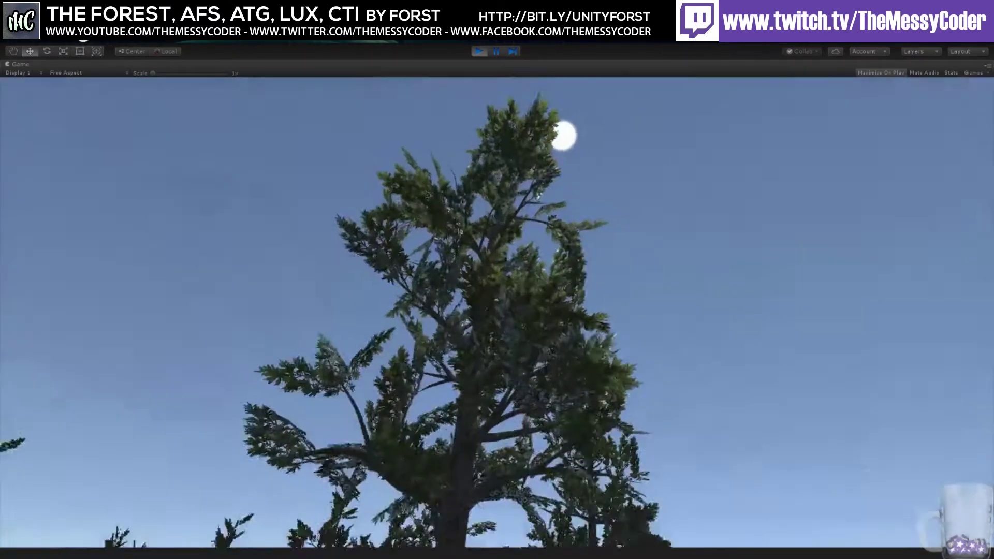
key(w)
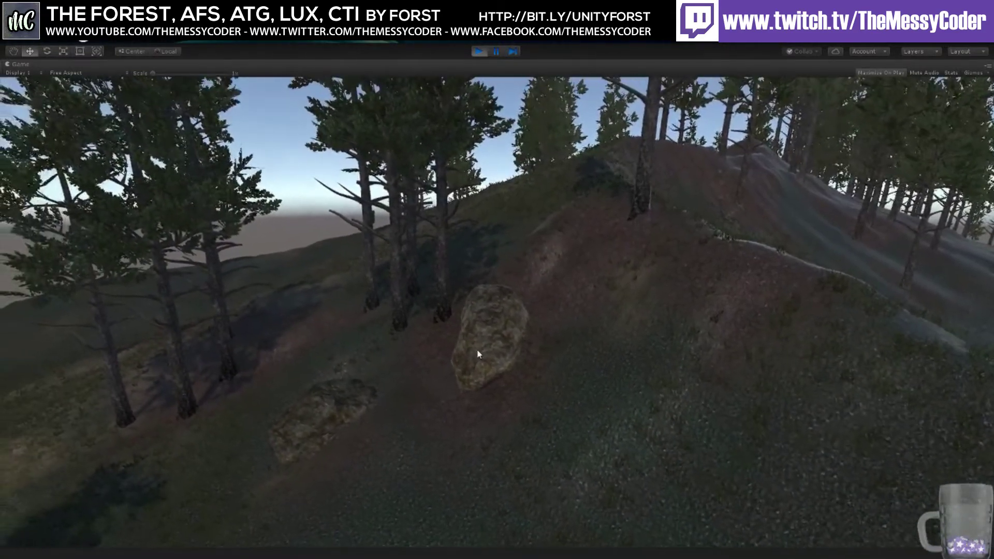
key(w)
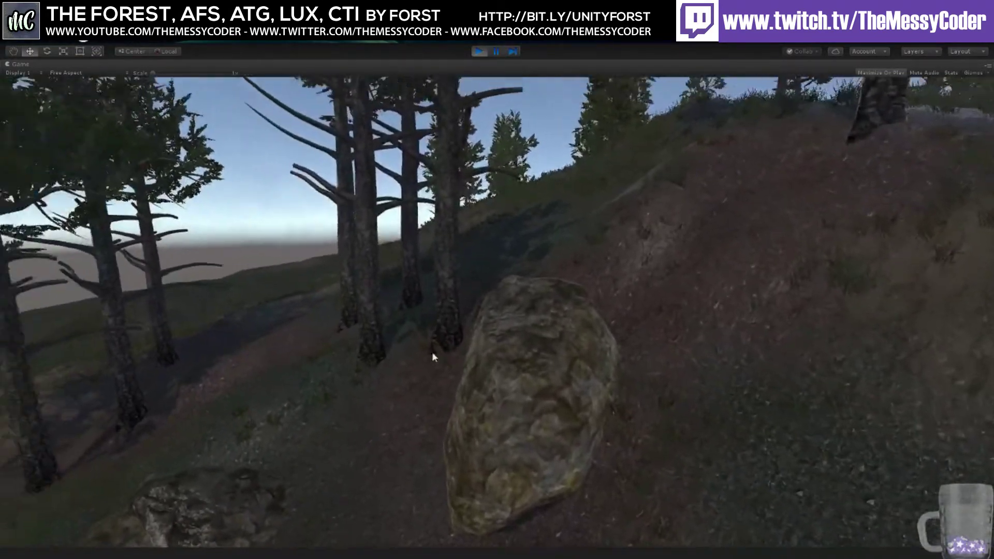
key(w)
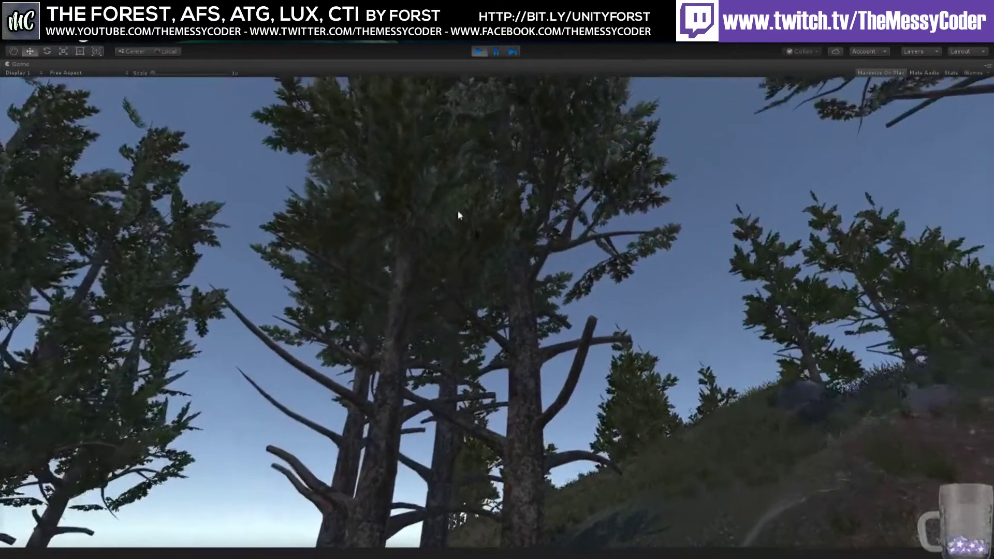
key(w)
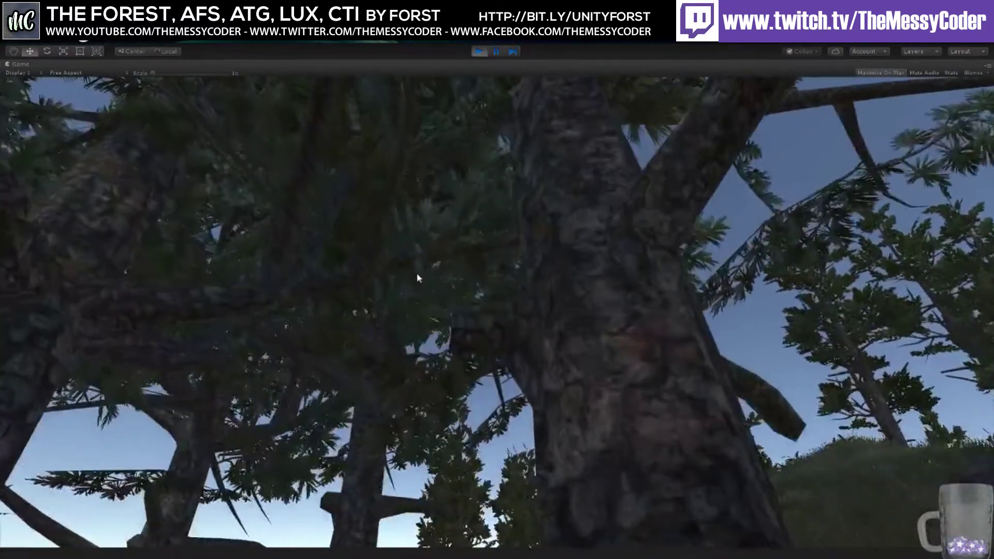
key(w)
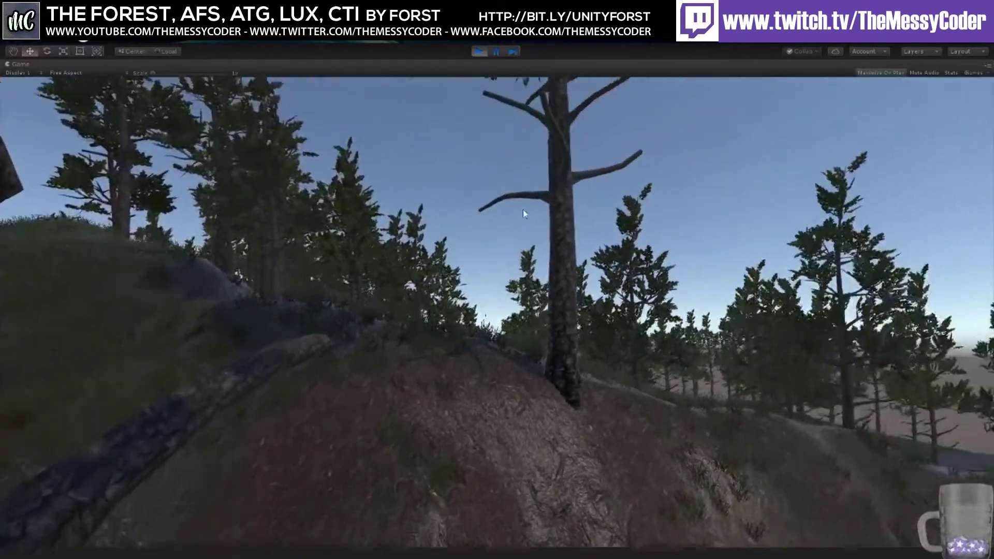
key(w)
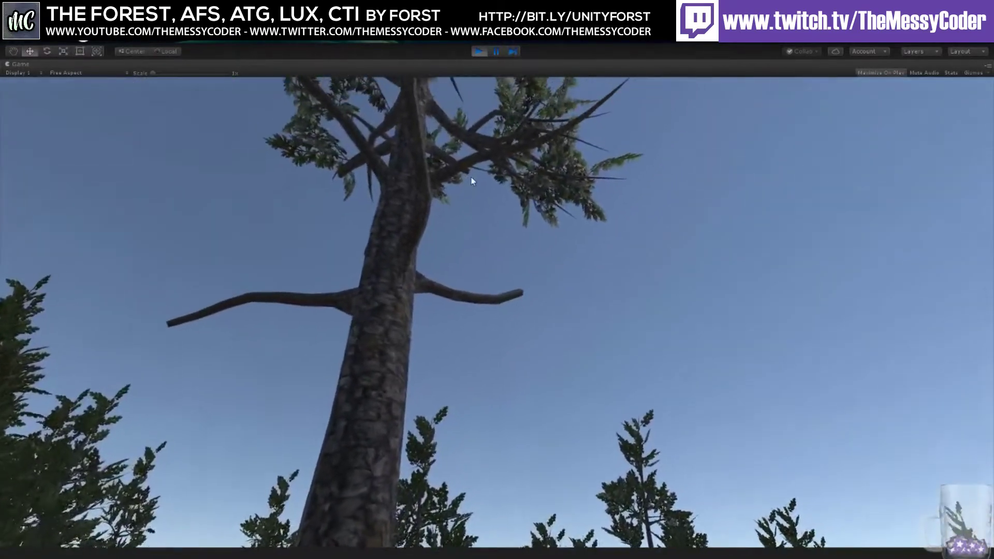
key(w)
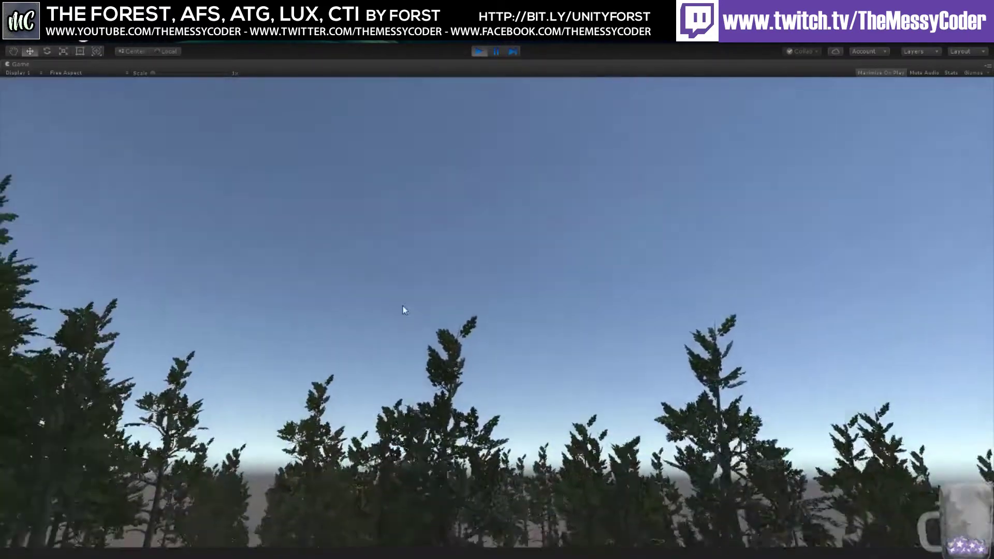
Step: Fly down through the trees to the wet ground and examine the grass and a broad-leafed plant up close
key(w)
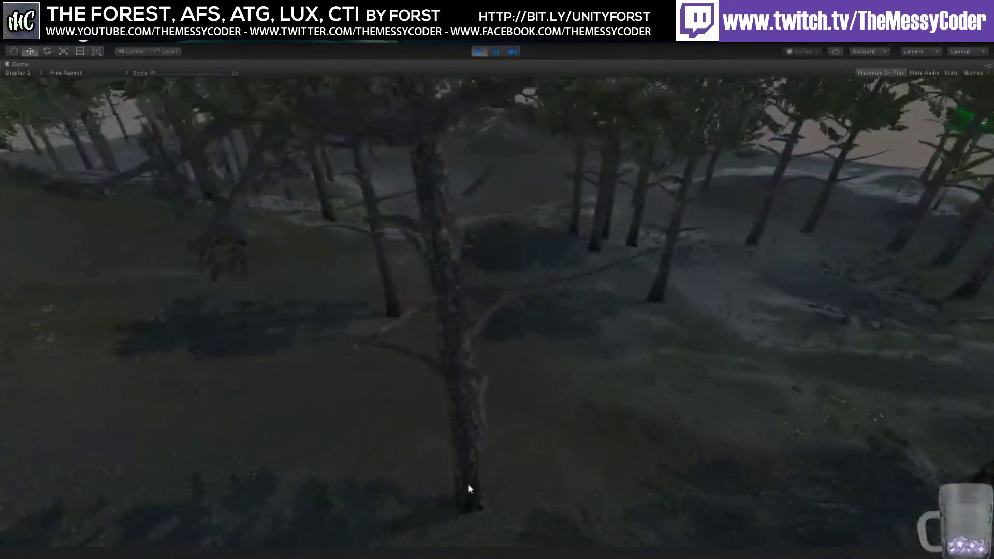
key(w)
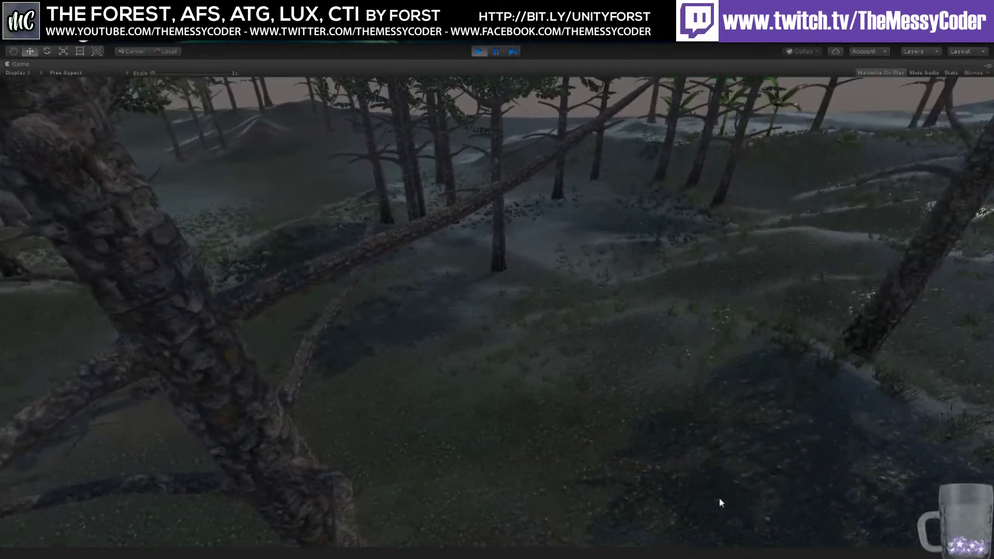
key(w)
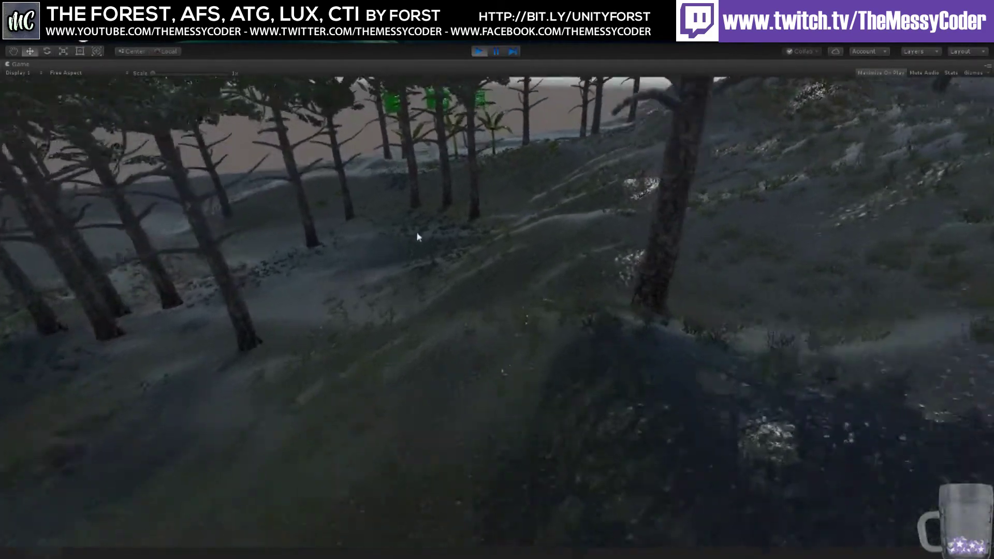
key(w)
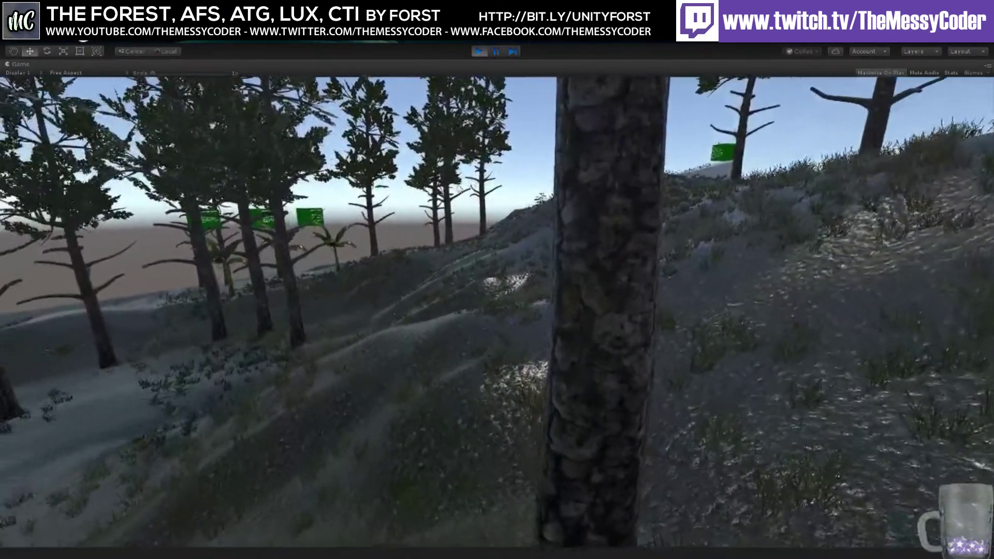
key(w)
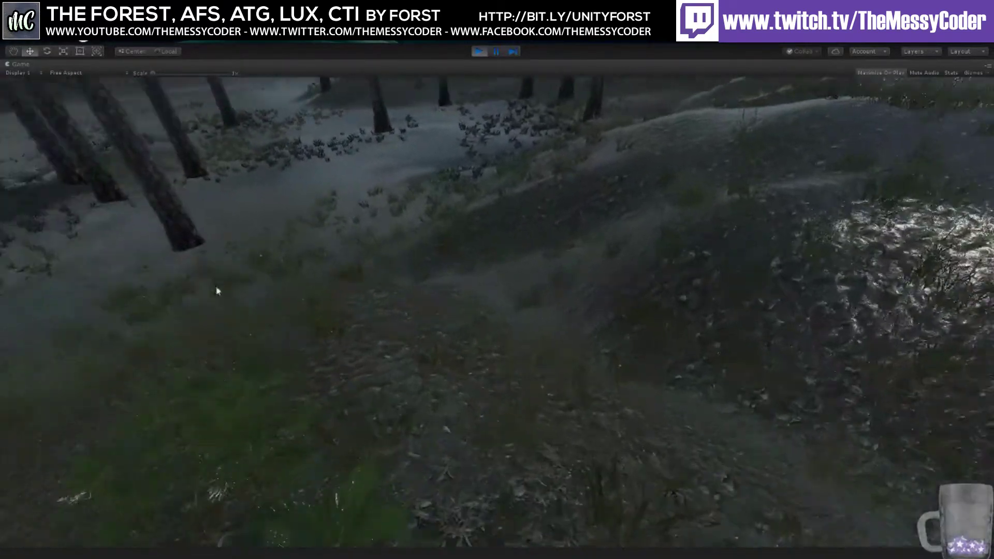
key(w)
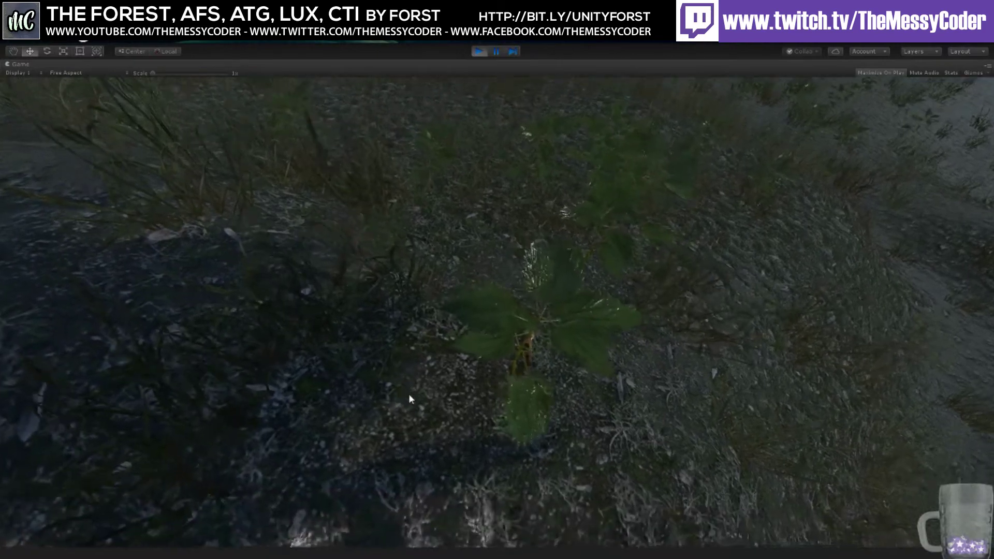
key(w)
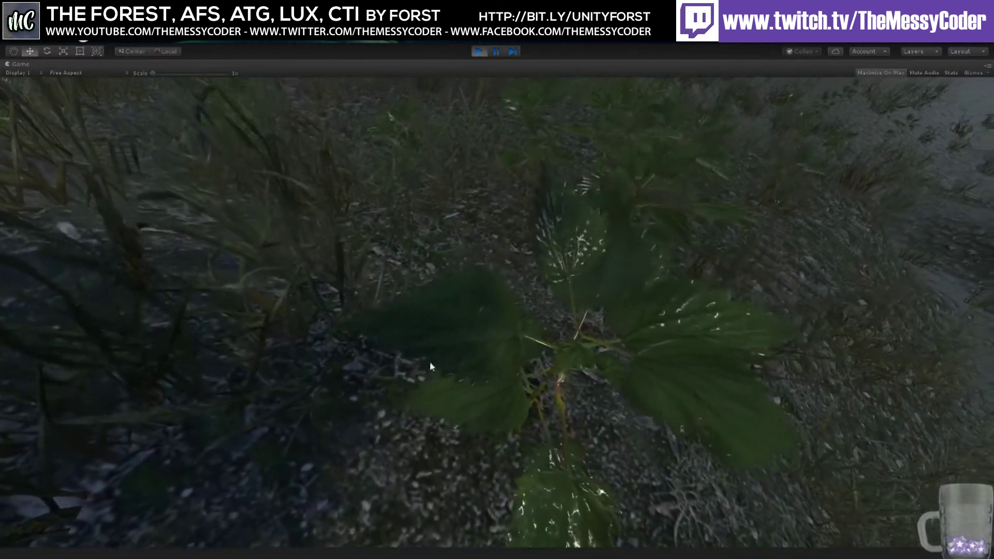
Step: Fly from the broad-leafed plant through the rainy pine forest to examine the ground vegetation and a tree's bark up close
key(w)
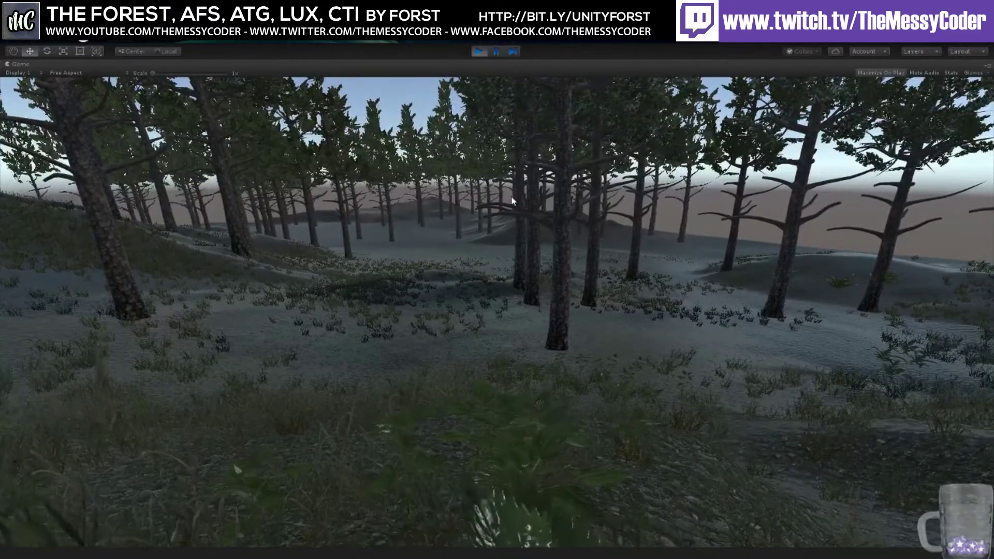
right_drag(513, 202, 508, 219)
key(w)
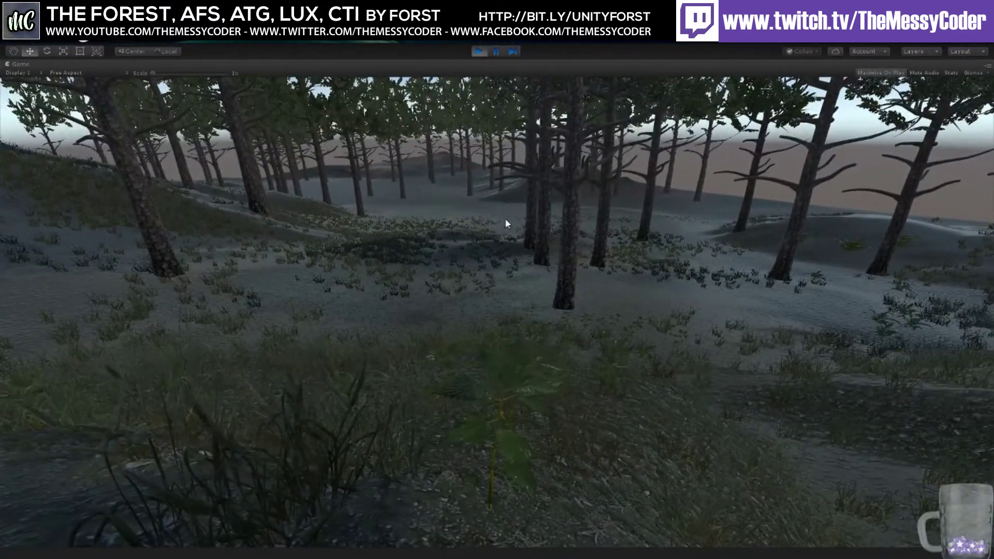
right_drag(506, 220, 535, 212)
key(w)
key(s)
right_drag(513, 336, 259, 468)
key(w)
key(w)
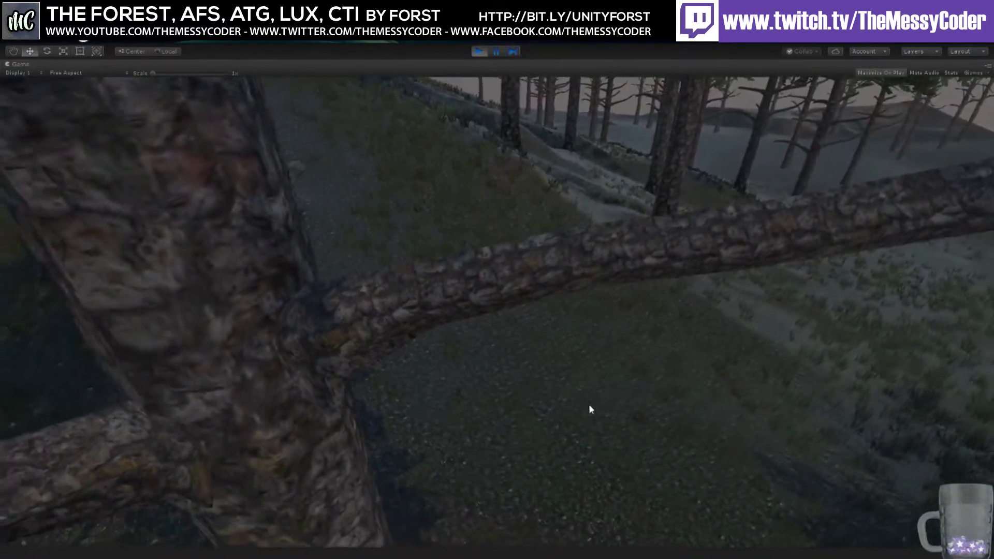
Step: Examine the pine branches and a trunk's base, and continue to the banana plants below the green vertex color signs
mouse_move(588, 405)
right_down()
mouse_move(420, 444)
mouse_move(381, 476)
mouse_move(444, 399)
mouse_move(430, 331)
mouse_move(548, 73)
mouse_move(576, 81)
mouse_move(562, 215)
mouse_move(520, 235)
mouse_move(463, 201)
mouse_move(713, 509)
mouse_move(604, 407)
right_up()
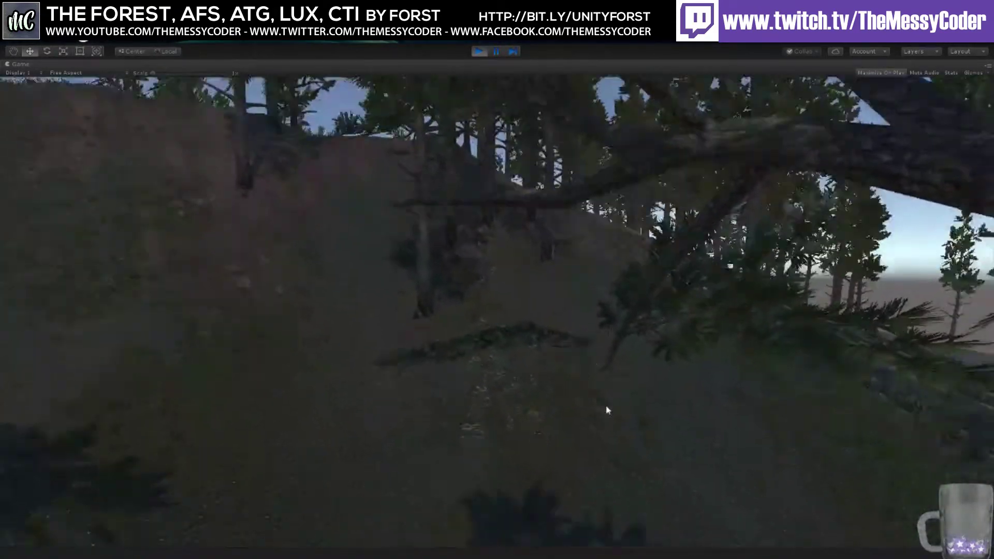
key(w)
right_drag(606, 557, 555, 316)
key(w)
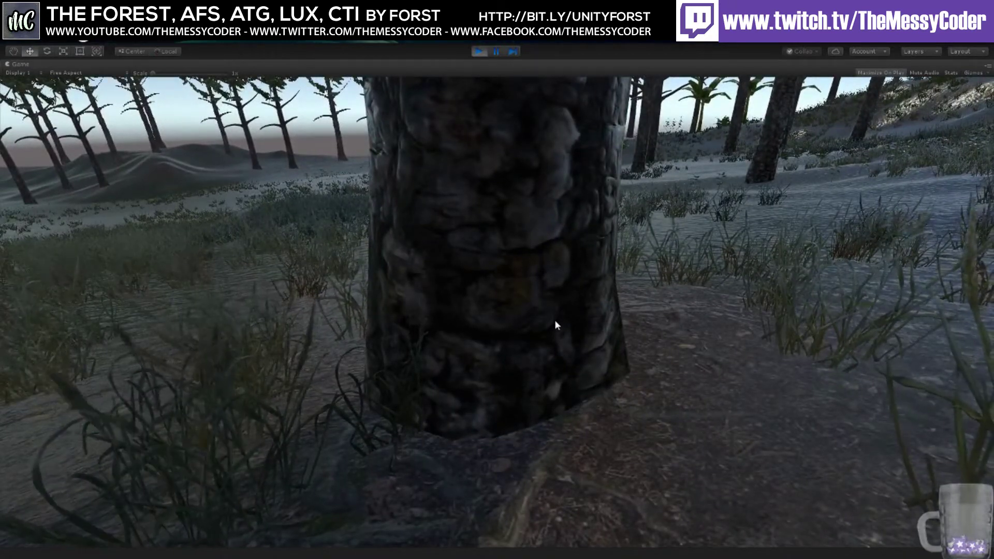
right_drag(555, 324, 418, 241)
key(w)
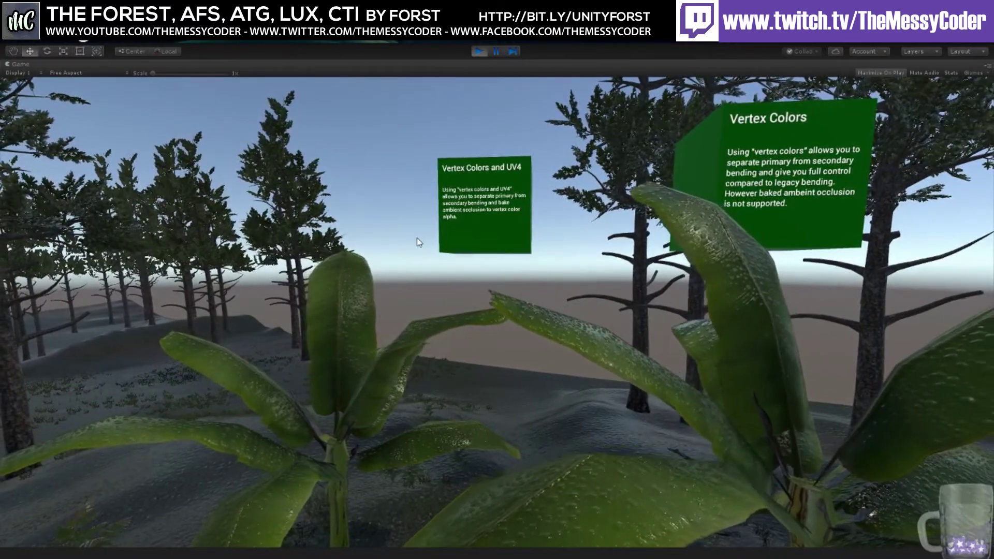
Step: Examine the wet surface of the banana leaves up close and back away to view the plants with their signs
key(a)
right_drag(417, 240, 616, 309)
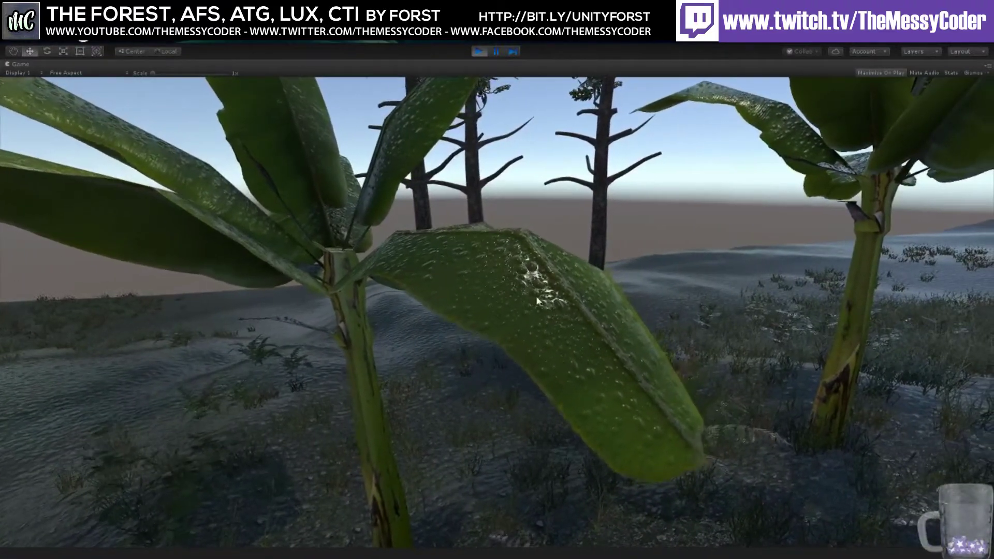
right_drag(656, 416, 535, 313)
key(s)
key(d)
key(a)
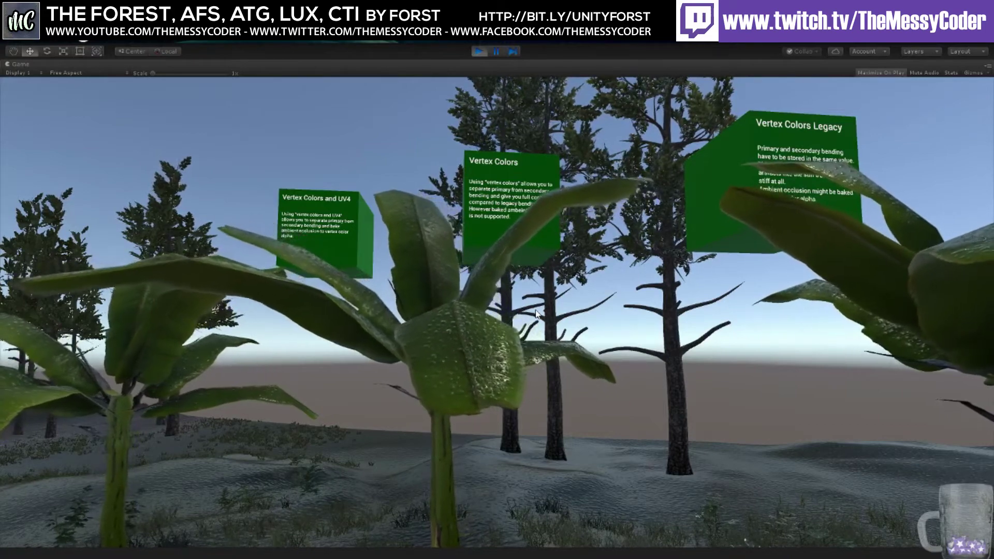
Step: Examine the bending of the banana plant in front of the Vertex Colors Legacy sign and read the sign
right_drag(536, 314, 524, 268)
key(d)
key(a)
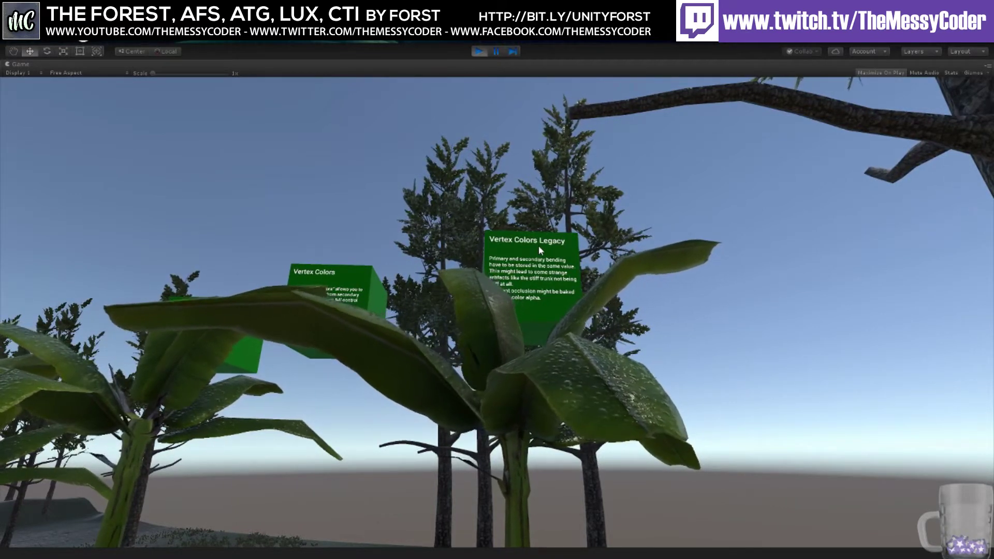
right_drag(564, 244, 537, 348)
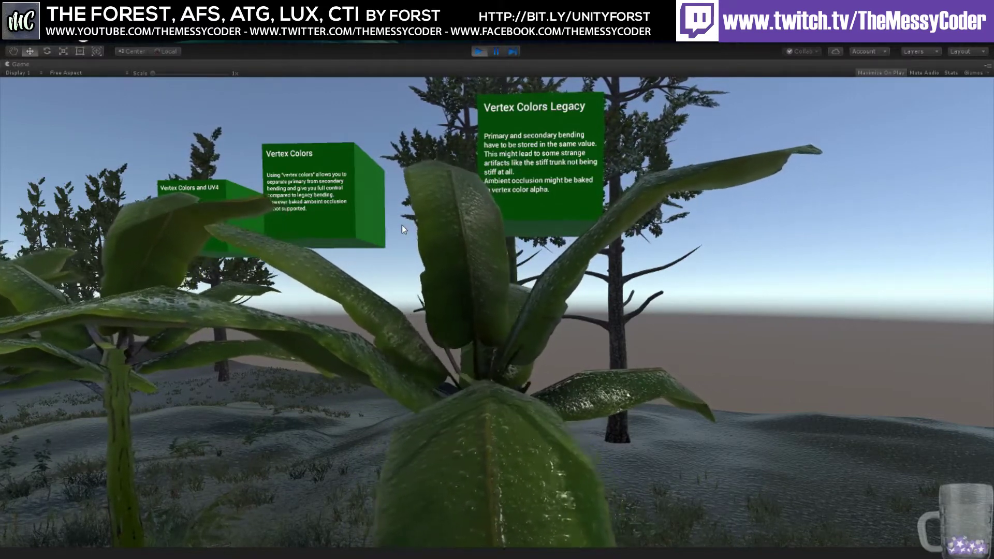
Step: Move sideways along the banana plants to compare the Vertex Colors Legacy bending with the Vertex Colors bending
key(a)
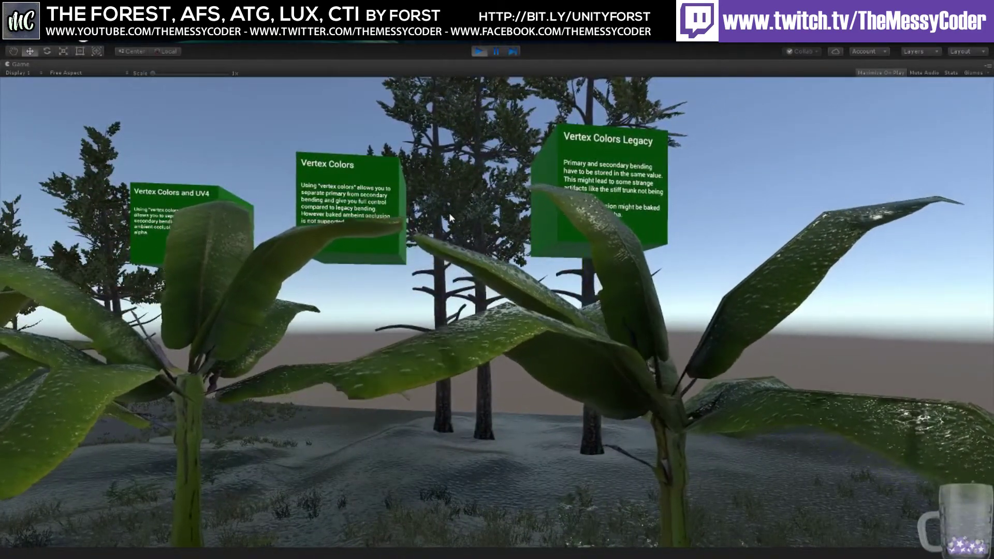
key(d)
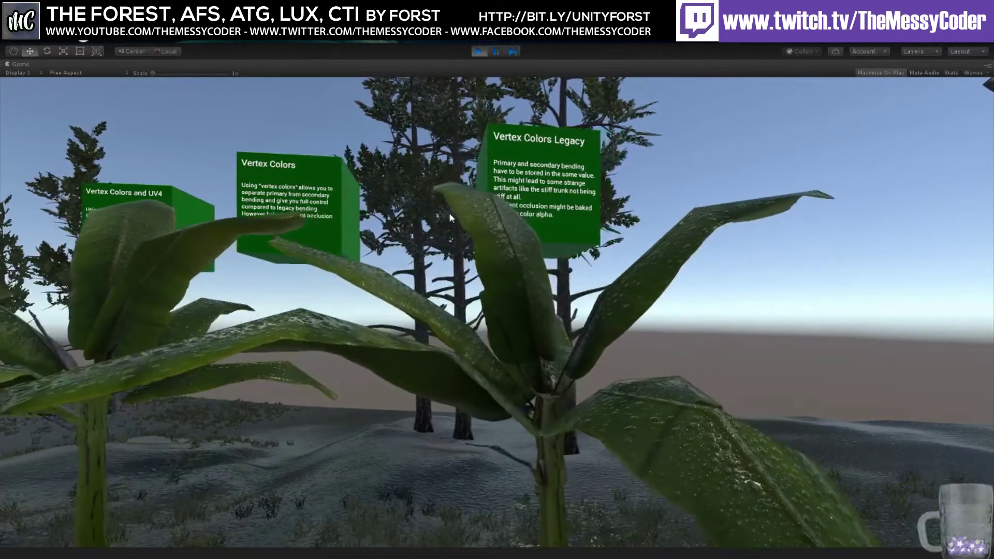
key(a)
key(a)
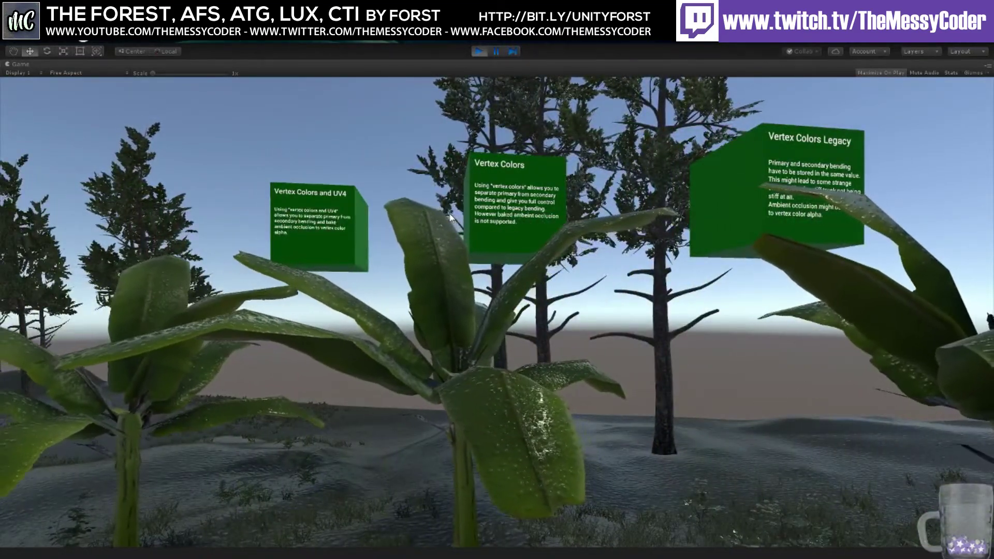
key(a)
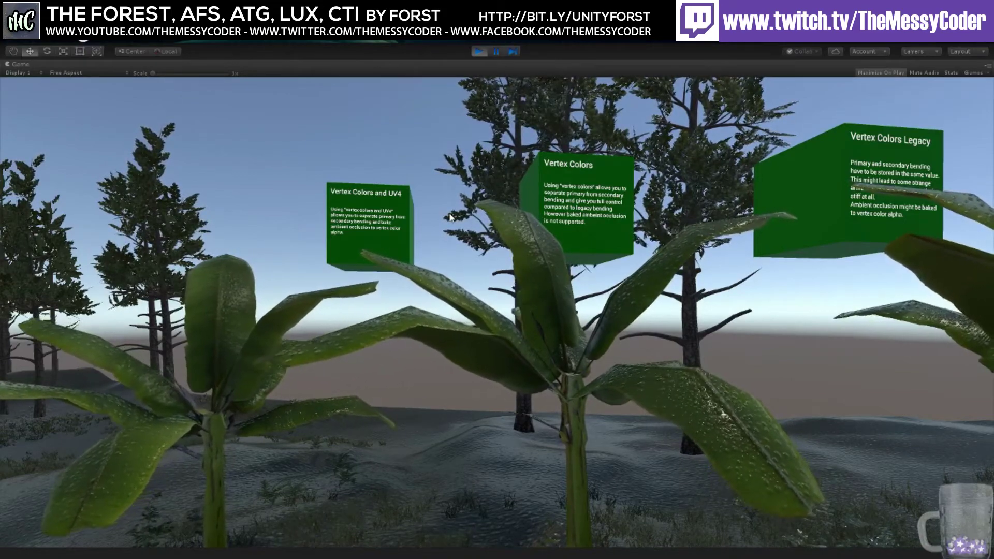
key(a)
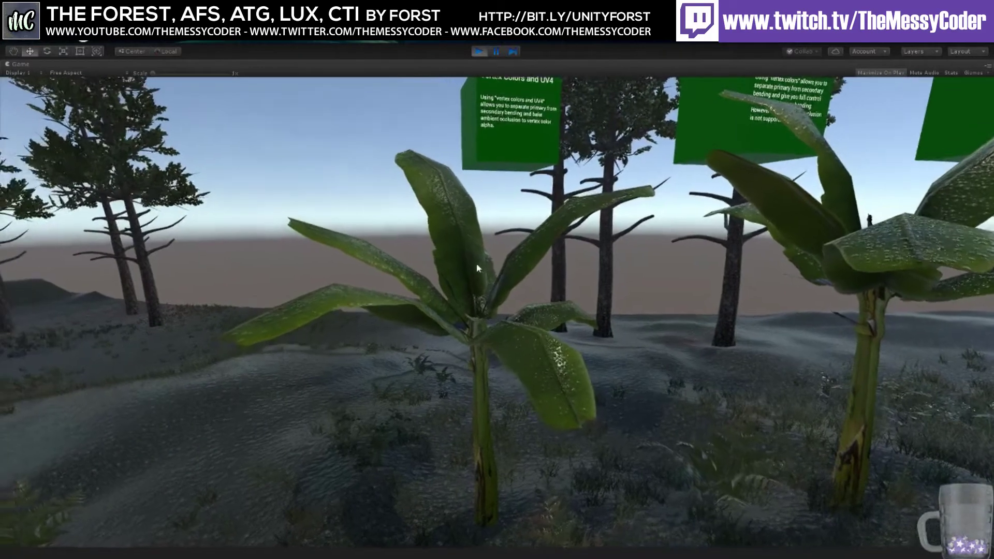
Step: Examine the Vertex Colors and UV4 banana plant up close and compare its bending with the Vertex Colors plant
key(w)
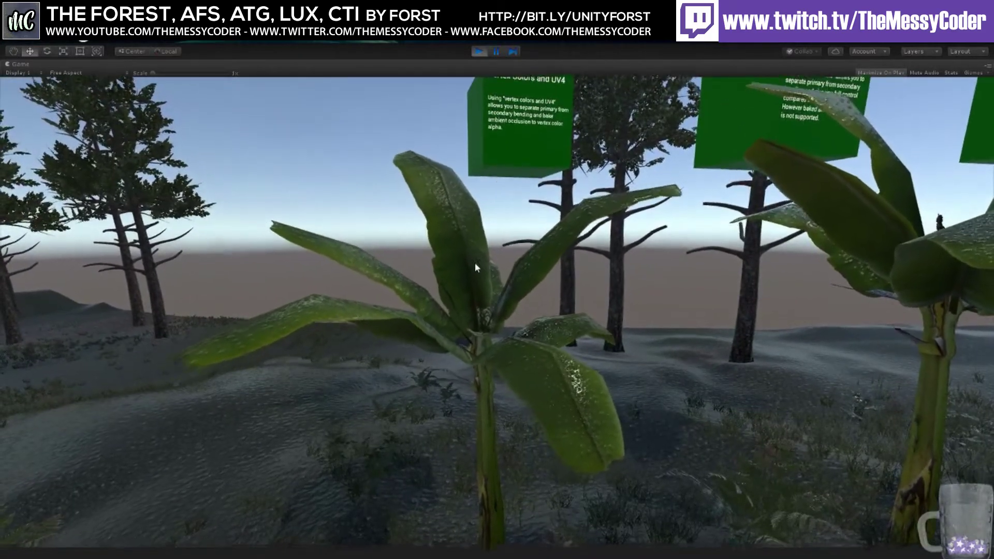
key(w)
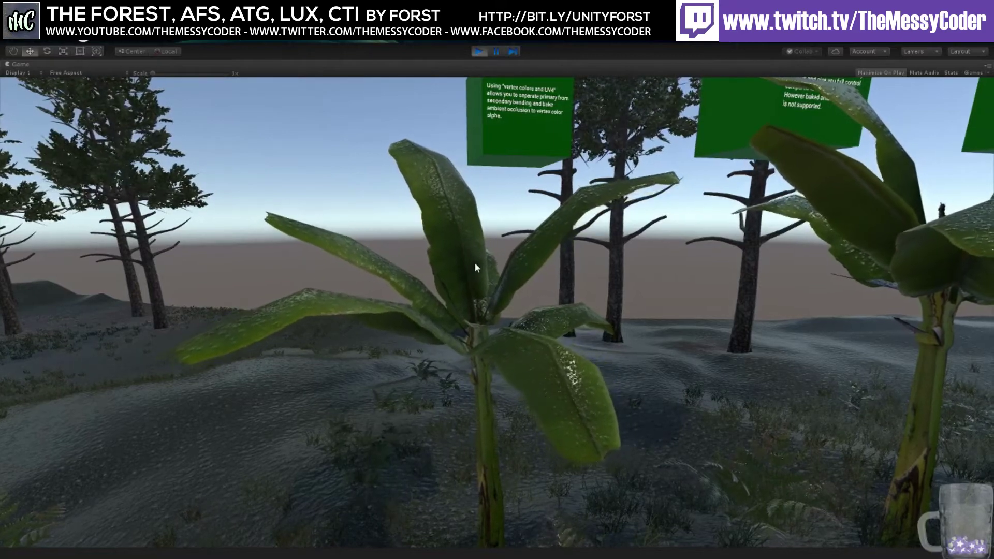
key(s)
key(d)
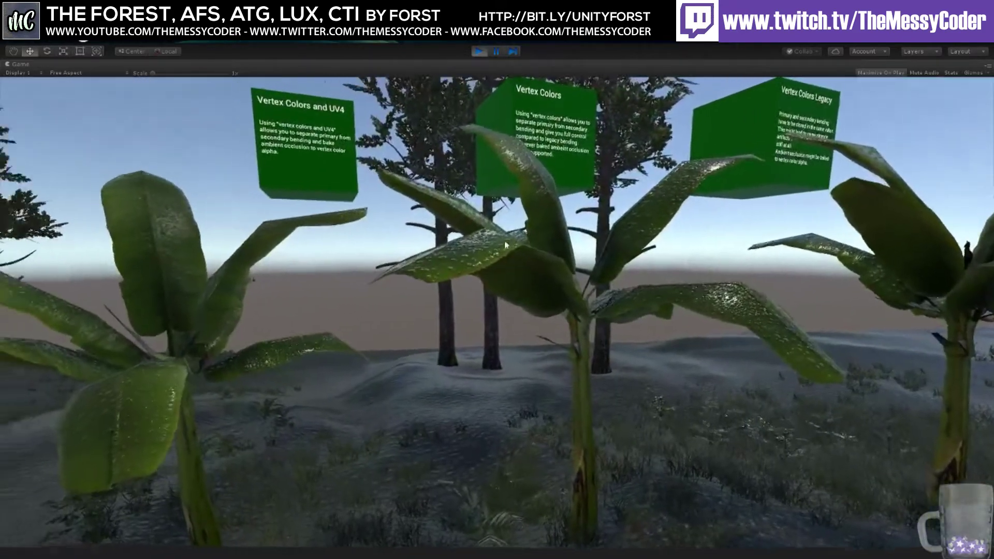
key(d)
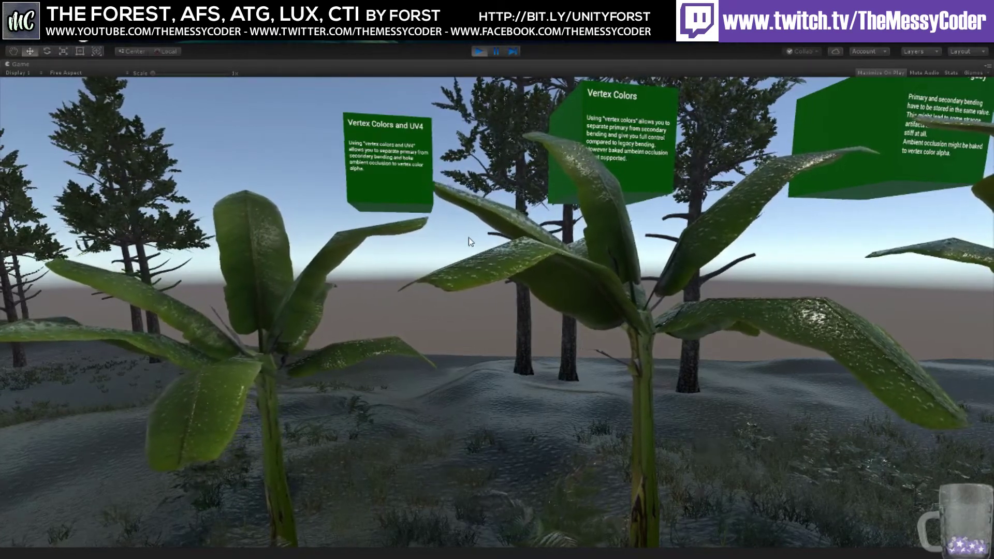
key(d)
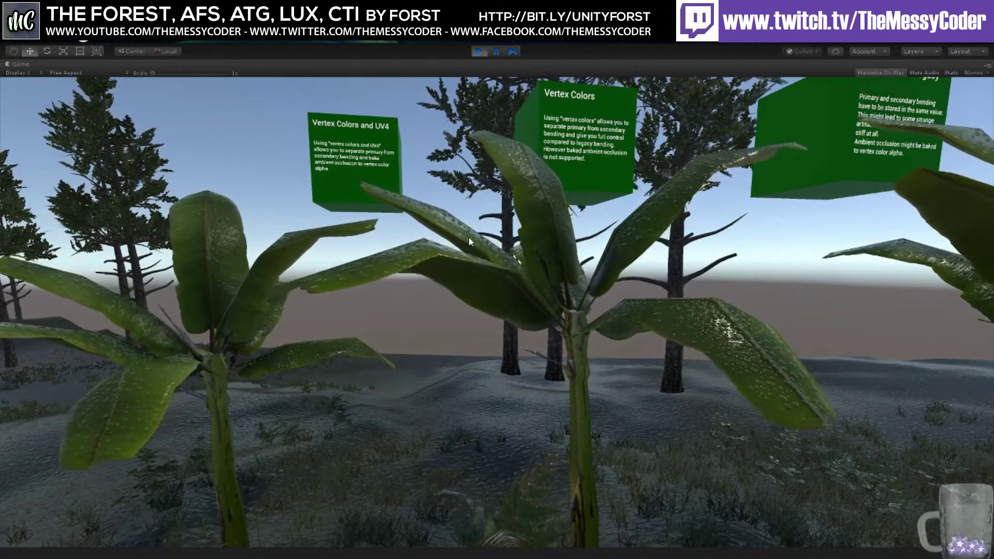
key(a)
key(d)
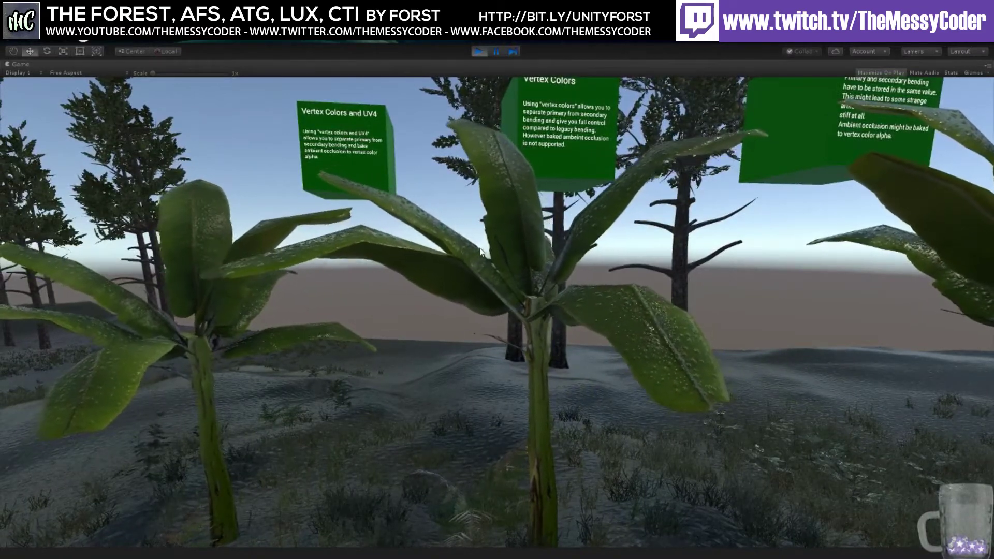
Step: Stop the rainy demo, open the Tree Demo scene from the 03 Tree Demo folder and play it
click(479, 51)
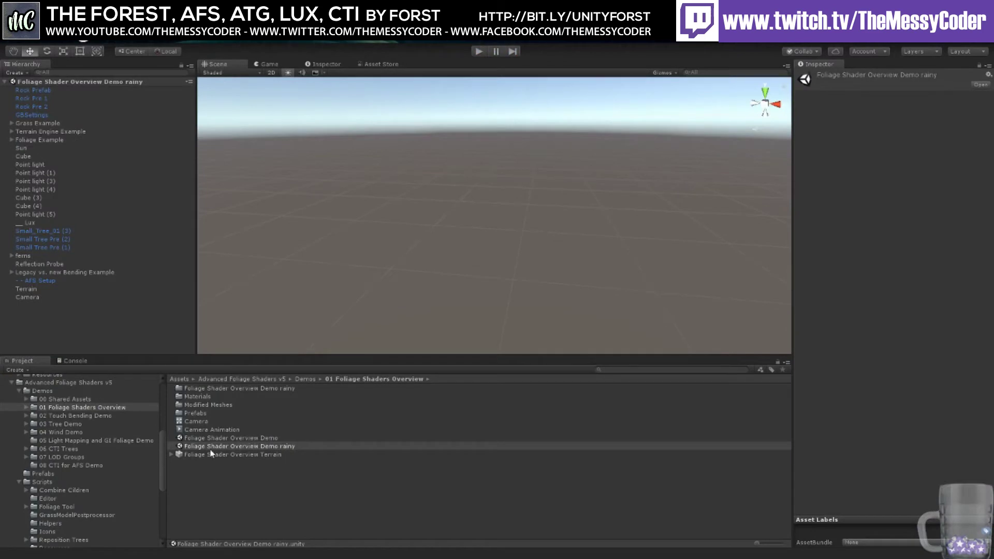
click(72, 415)
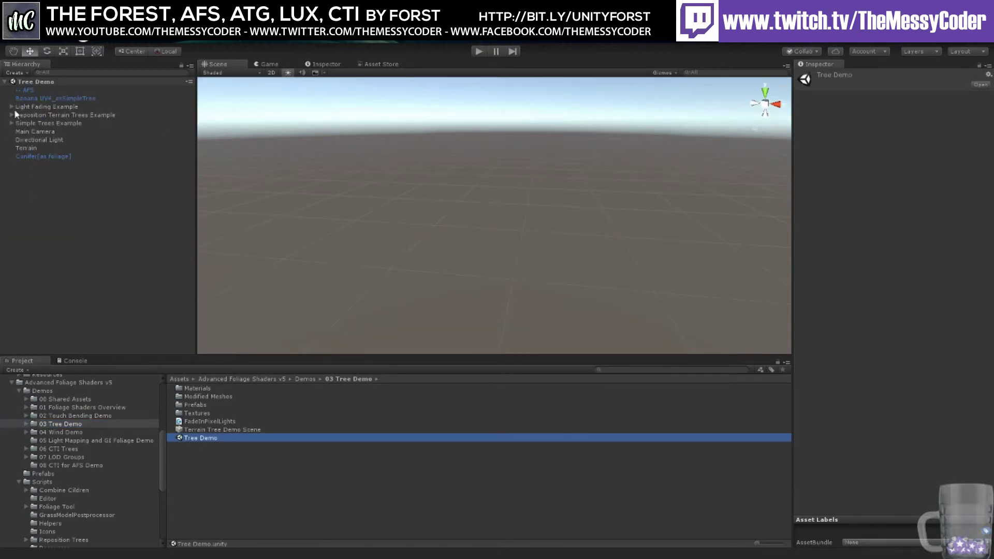
click(480, 52)
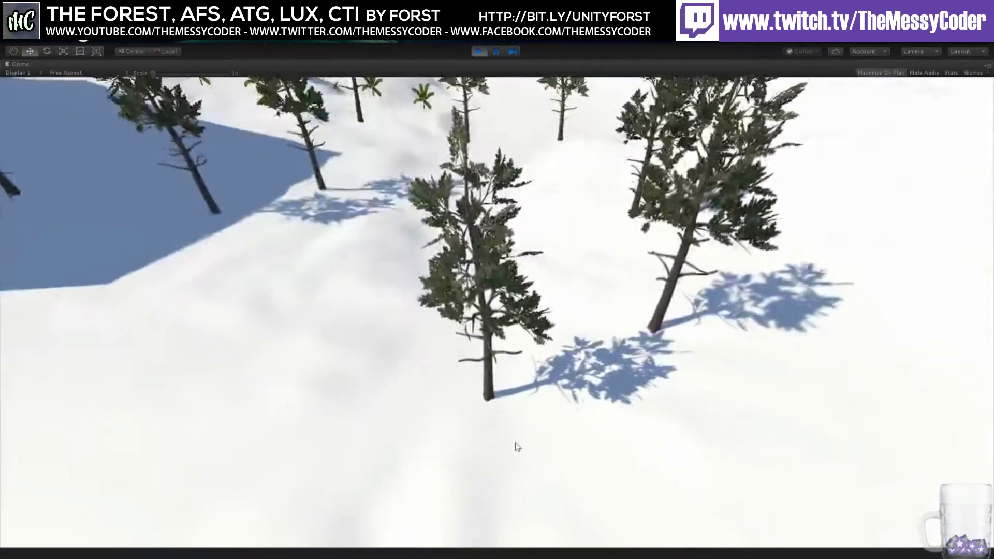
Step: Fly over the snowy terrain to examine the conifers and the banana trees around the Simple Trees sign
key(w)
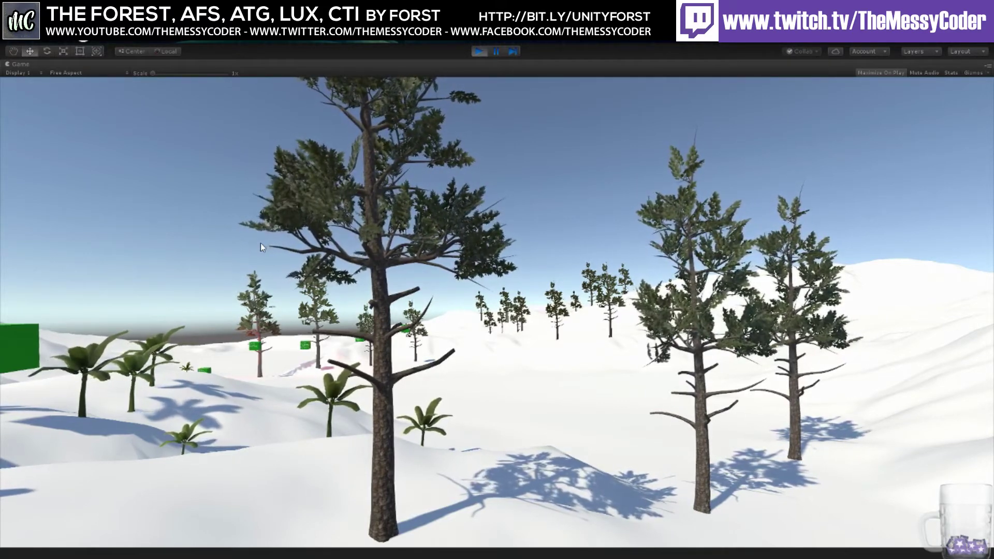
key(w)
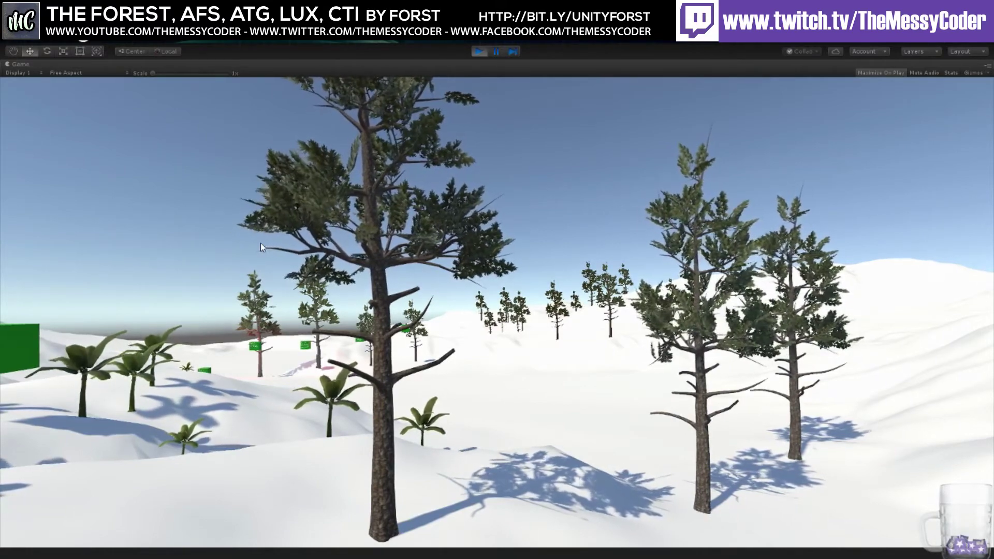
key(d)
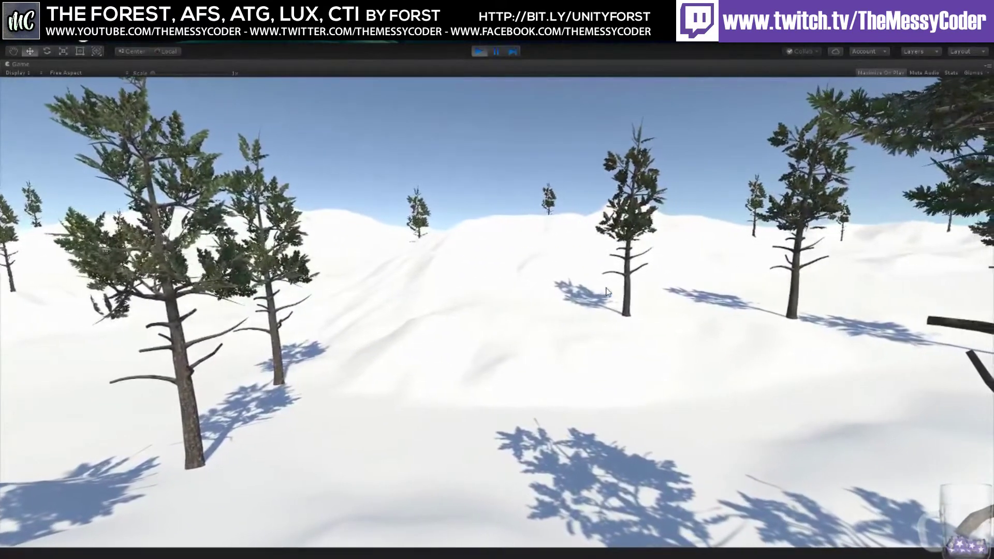
key(a)
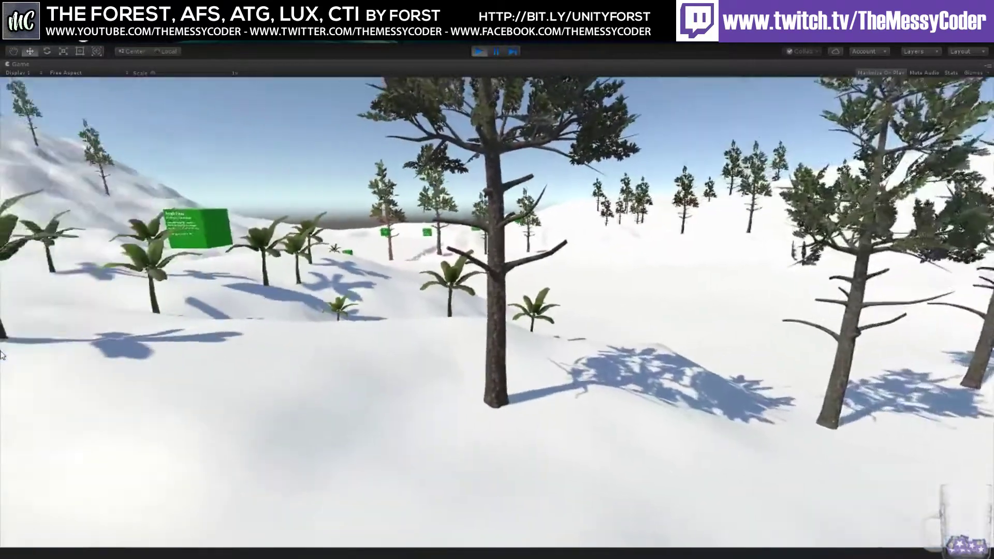
key(a)
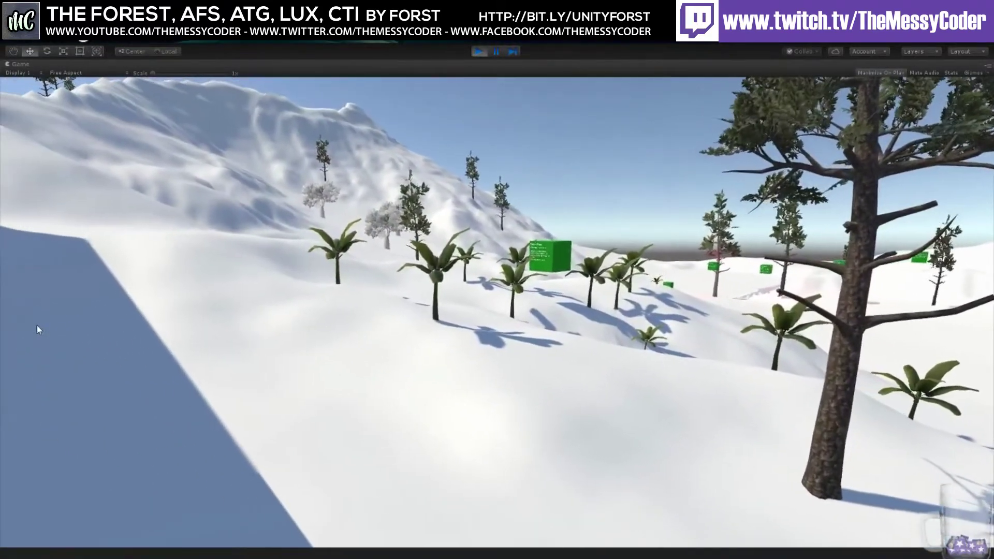
key(w)
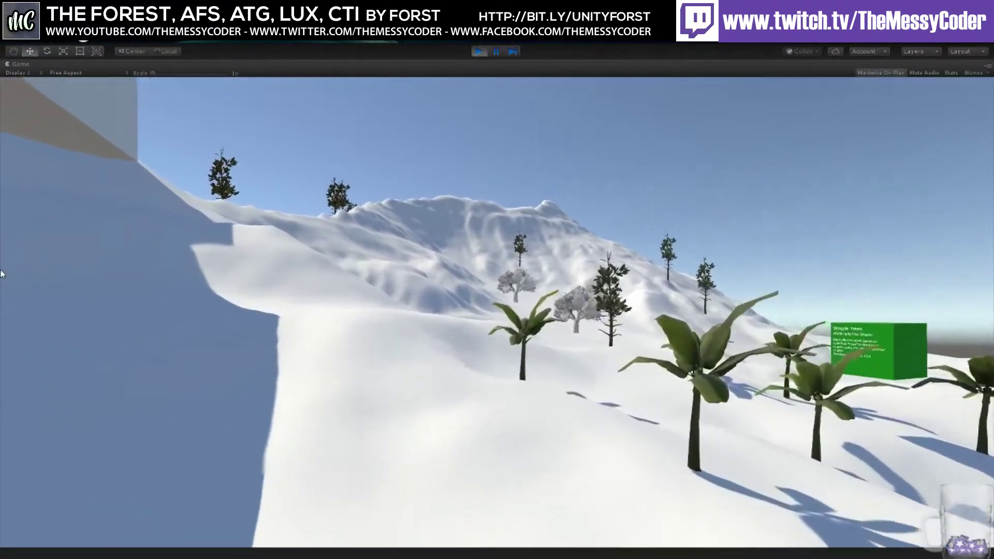
key(s)
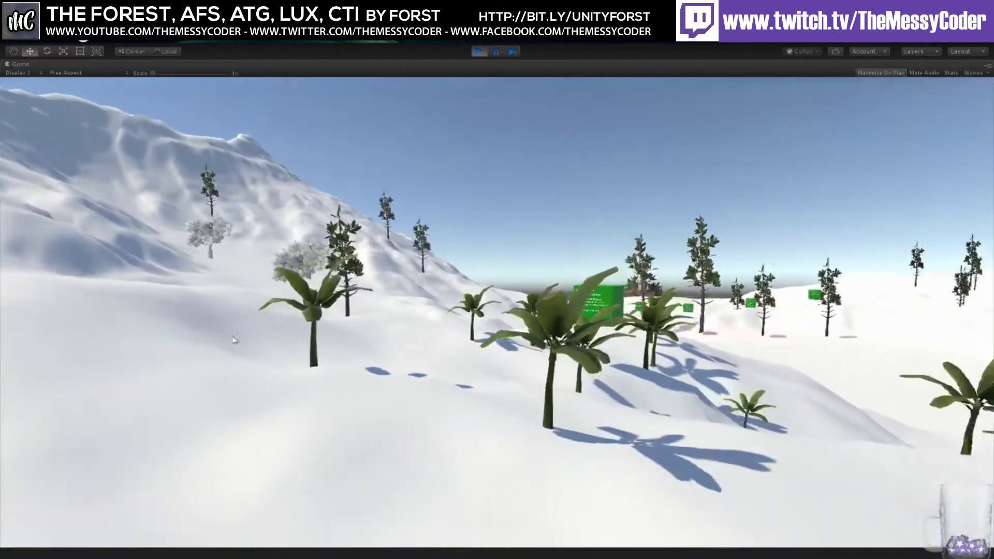
Step: Fly among the conifers on the snow to examine their branches and the shadows they cast
key(w)
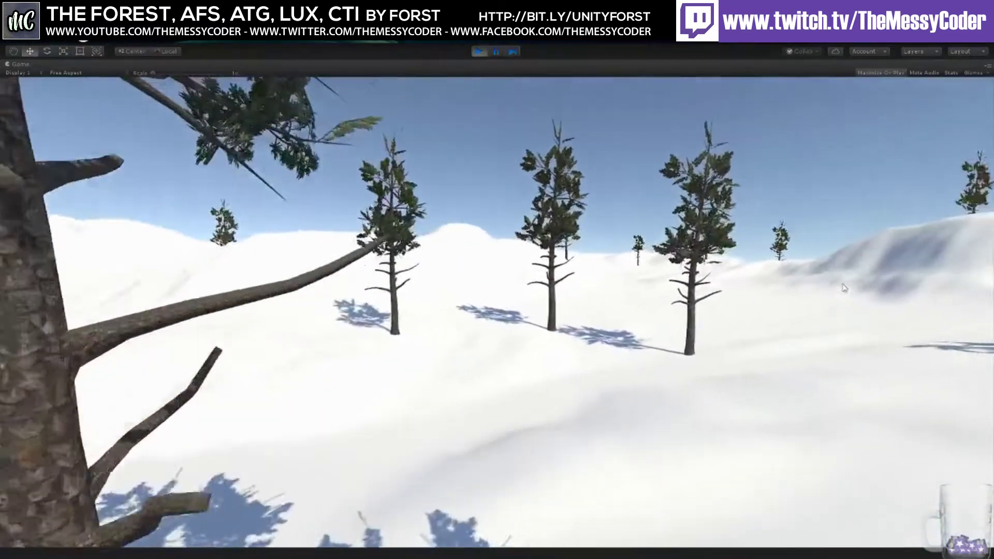
key(w)
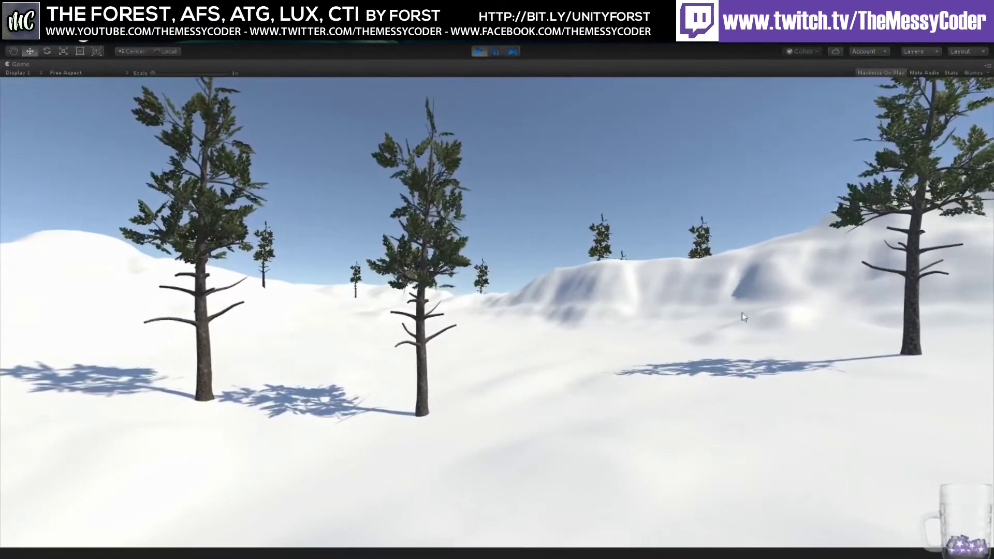
key(w)
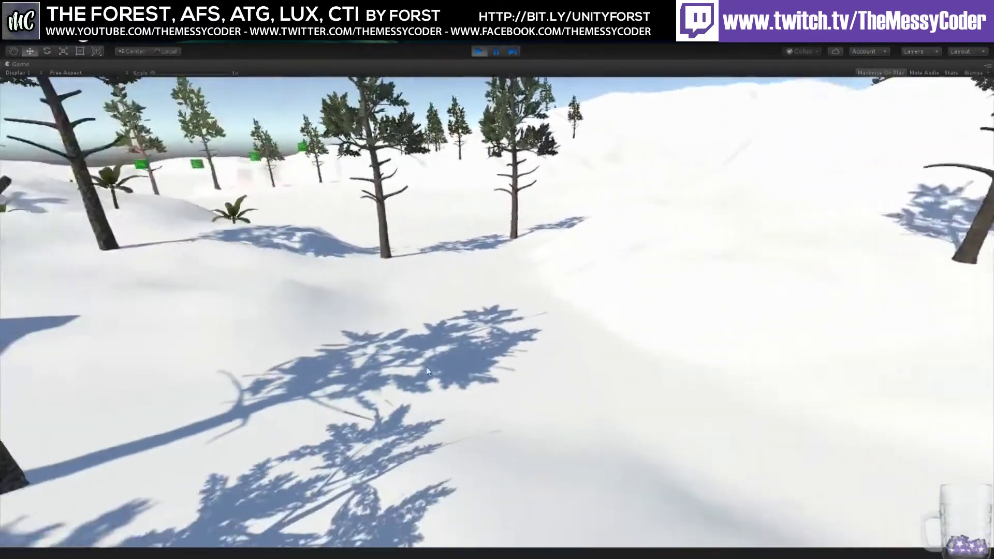
mouse_move(426, 368)
right_down()
mouse_move(619, 295)
mouse_move(537, 304)
mouse_move(455, 282)
mouse_move(432, 239)
right_up()
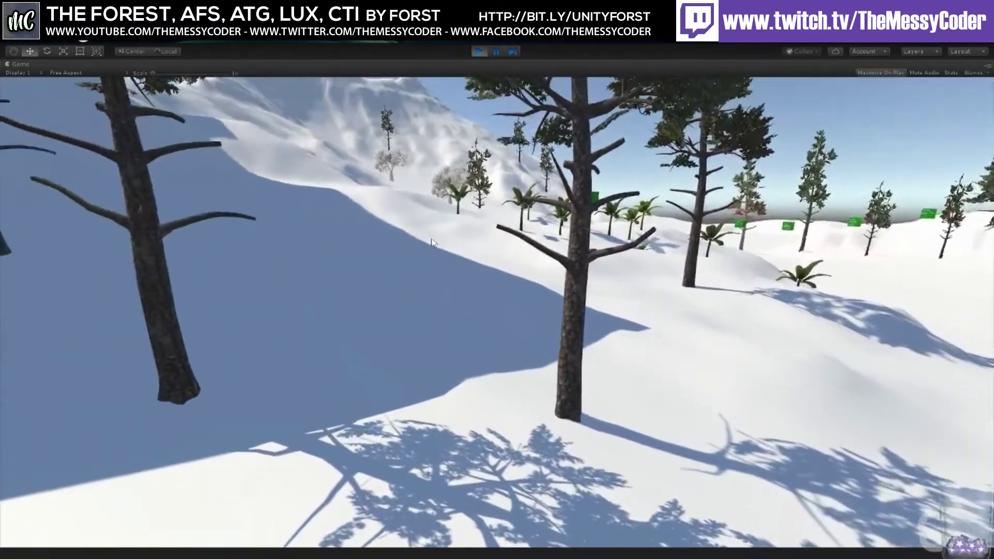
Step: Fly back and forth around the shaded snow slope to compare the conifers and their shadows from near and far
key(a)
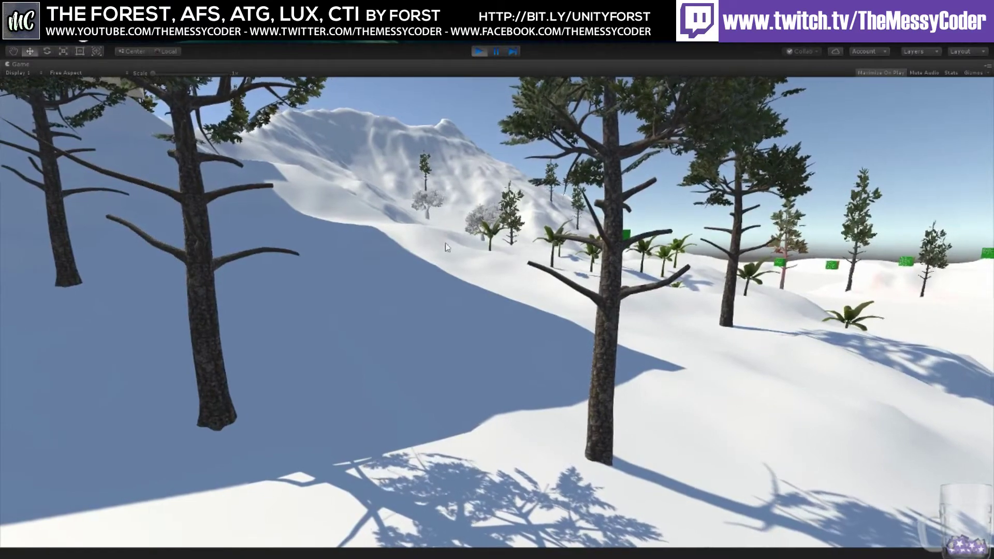
right_drag(446, 247, 495, 266)
key(s)
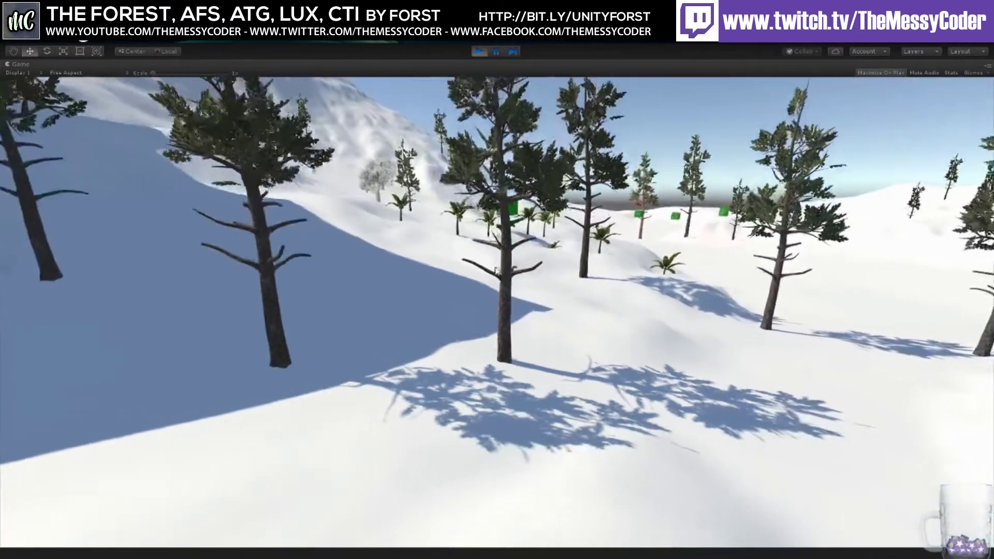
key(s)
key(a)
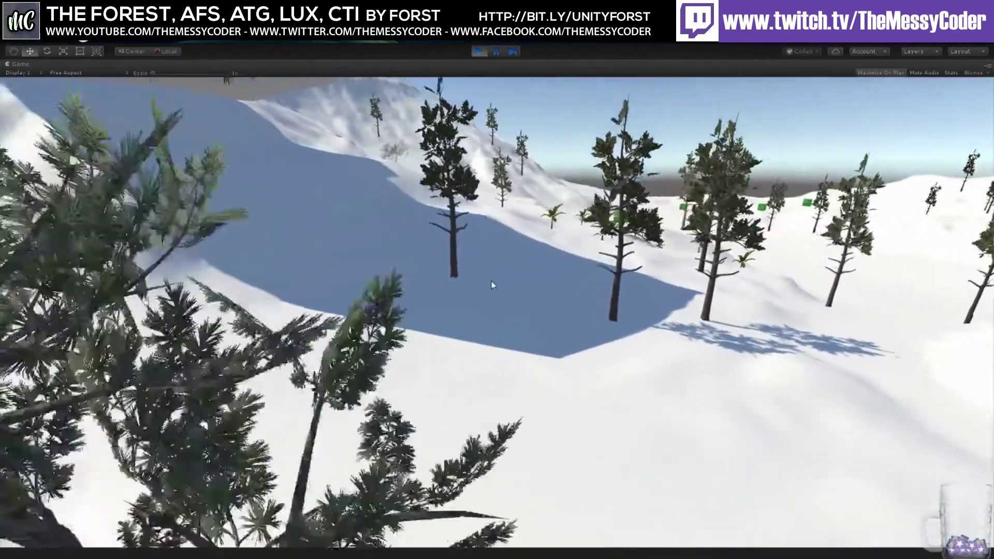
key(a)
right_drag(492, 285, 668, 267)
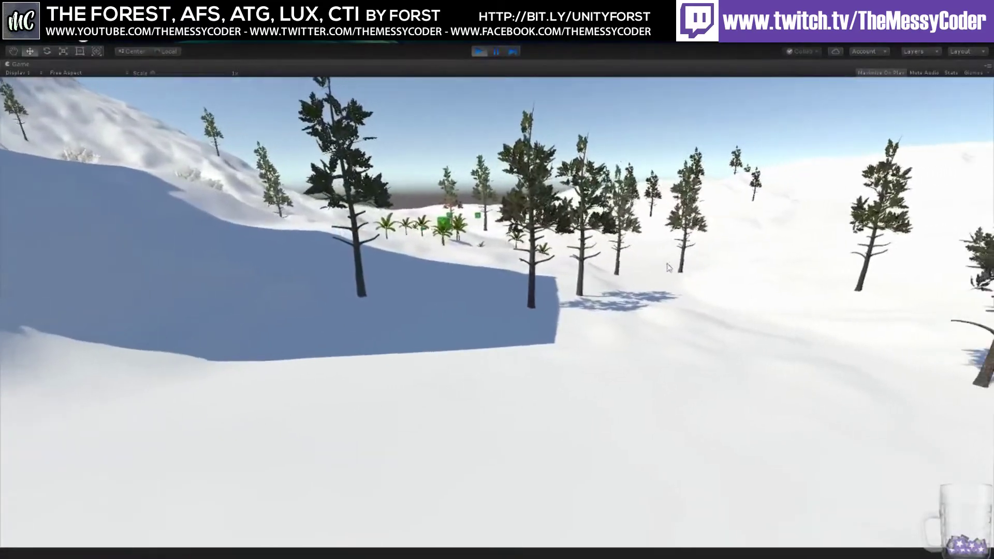
key(w)
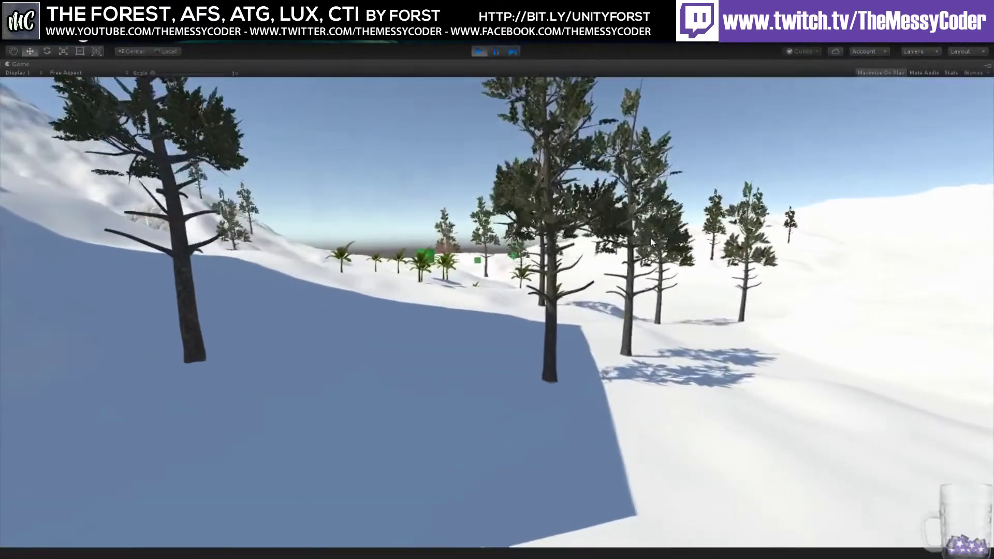
key(s)
key(w)
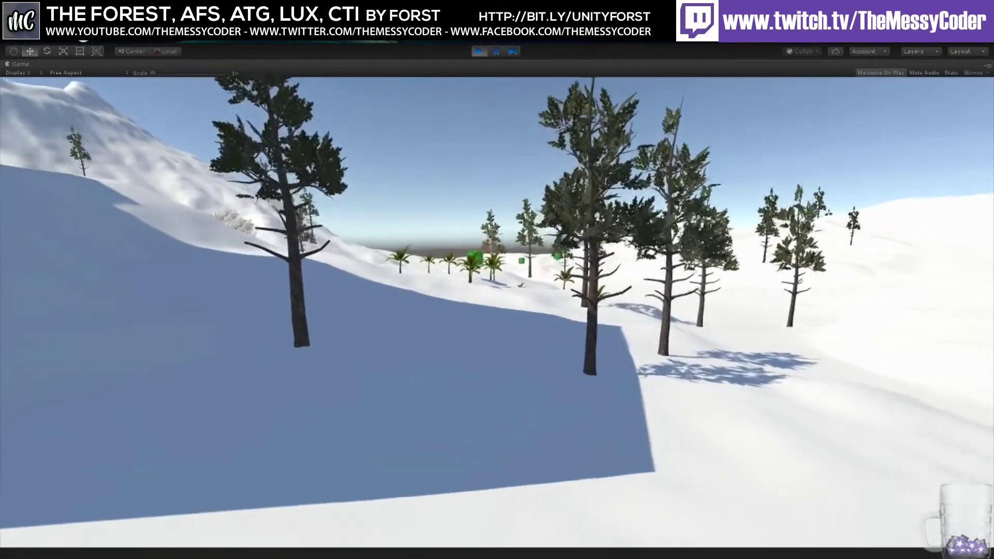
key(w)
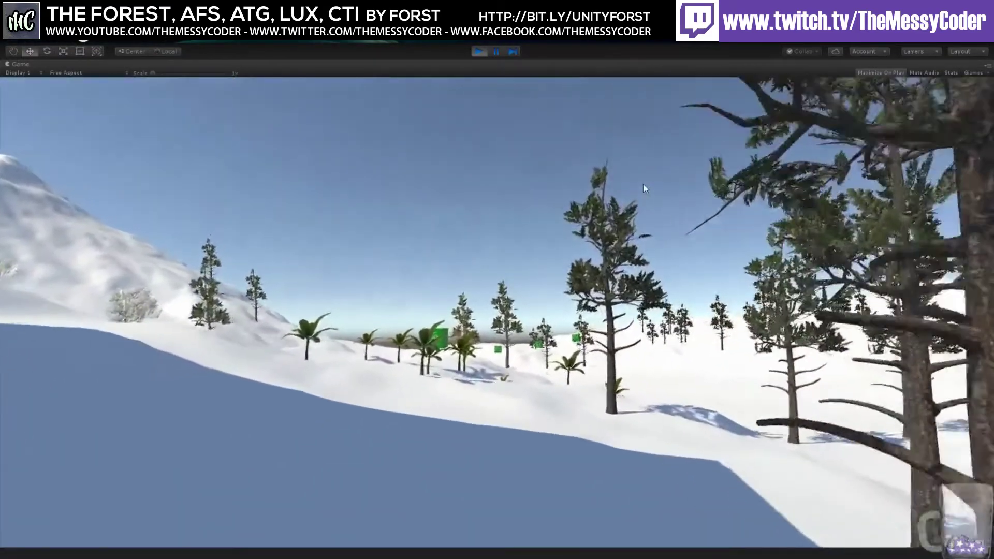
Step: Fly across the snow between the tall conifers and the banana tree group, comparing both from several distances
key(w)
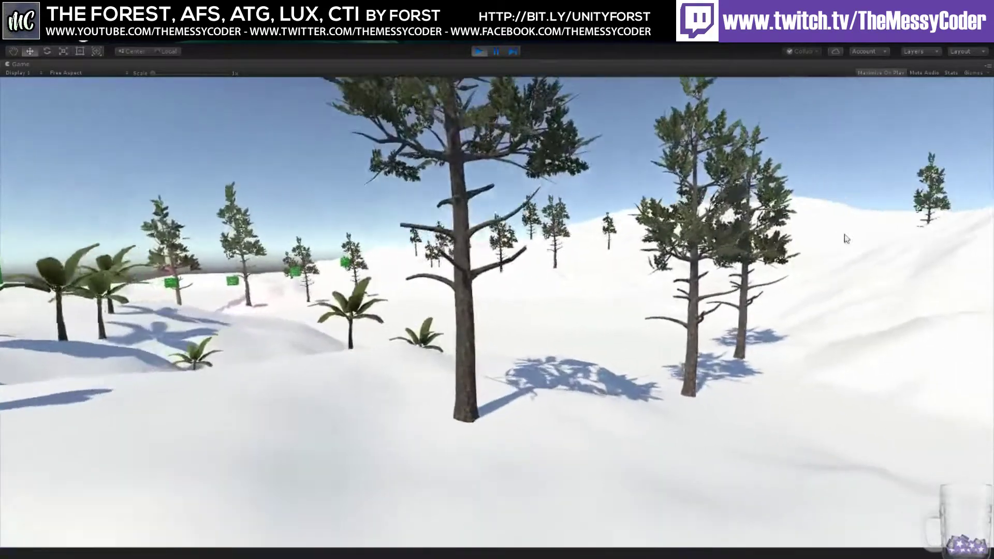
key(w)
key(w)
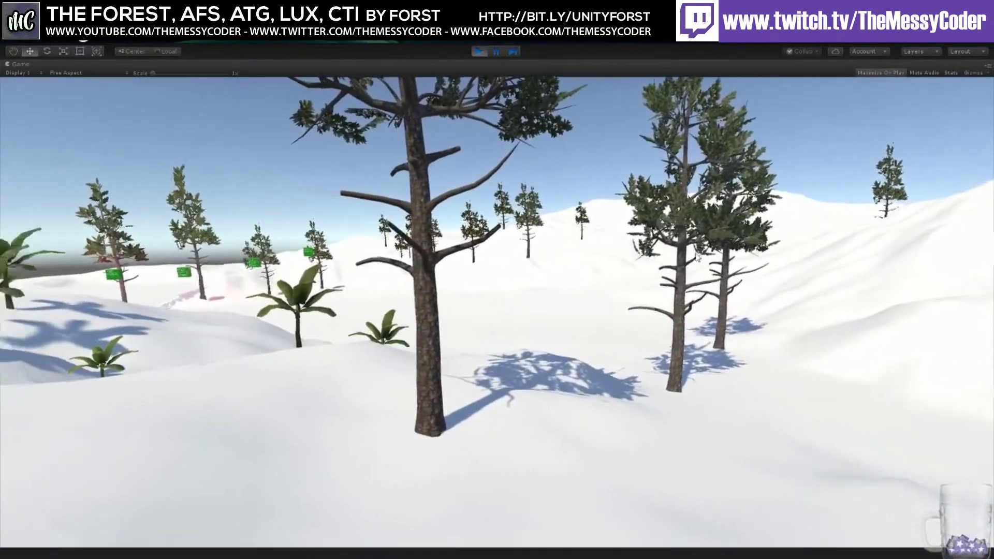
key(w)
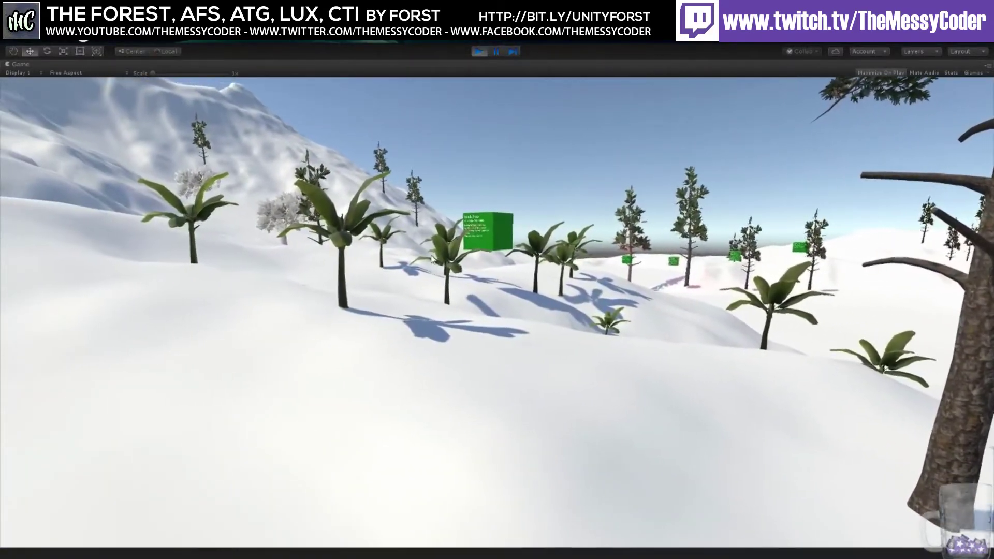
key(w)
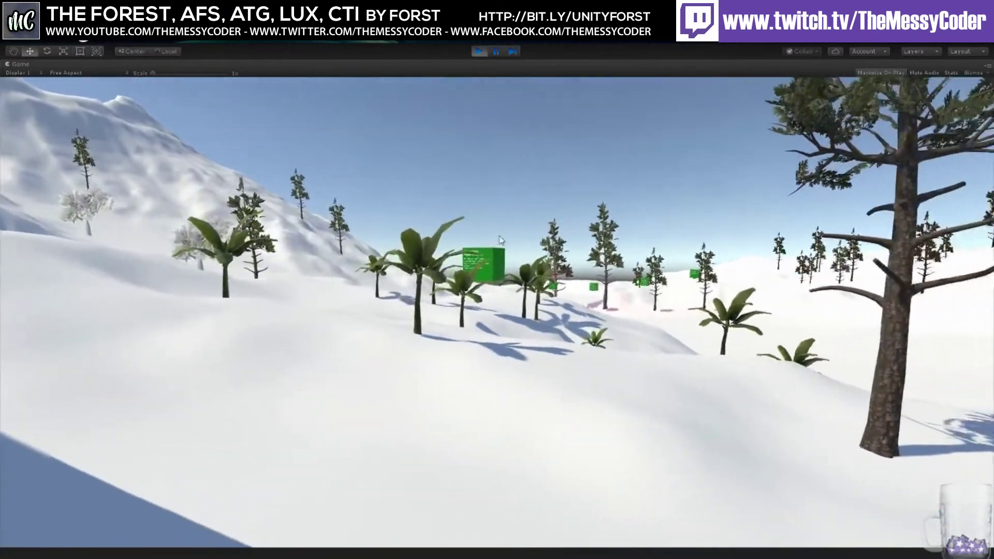
key(w)
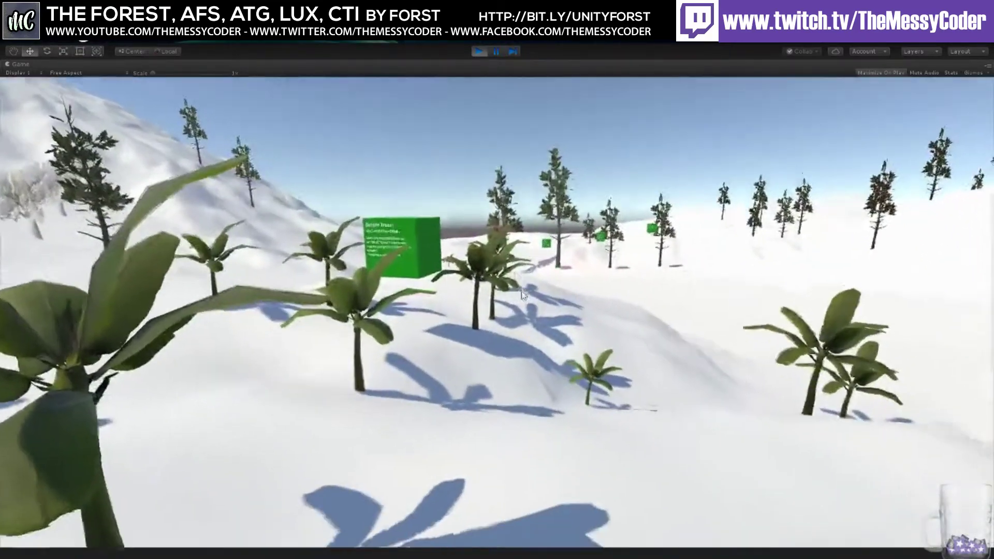
key(s)
key(a)
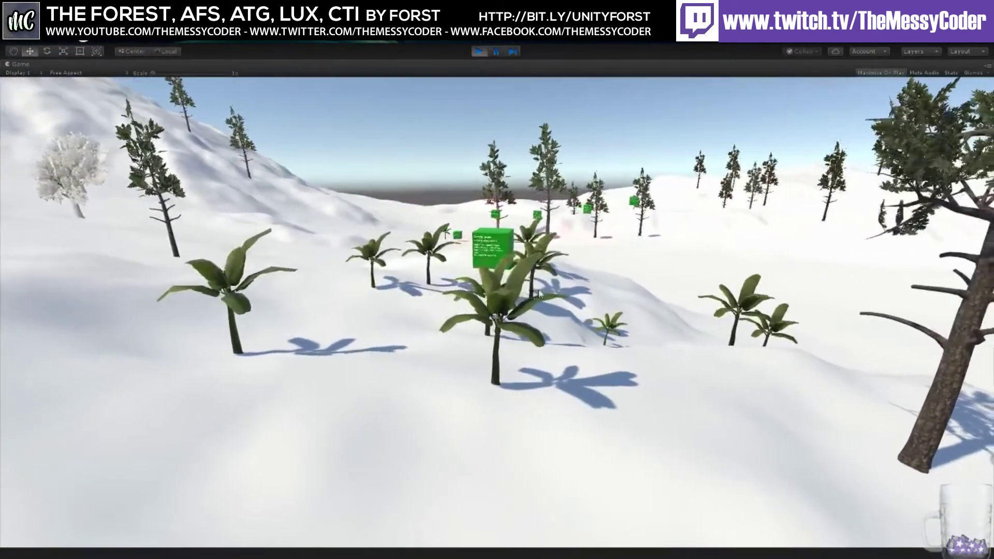
key(w)
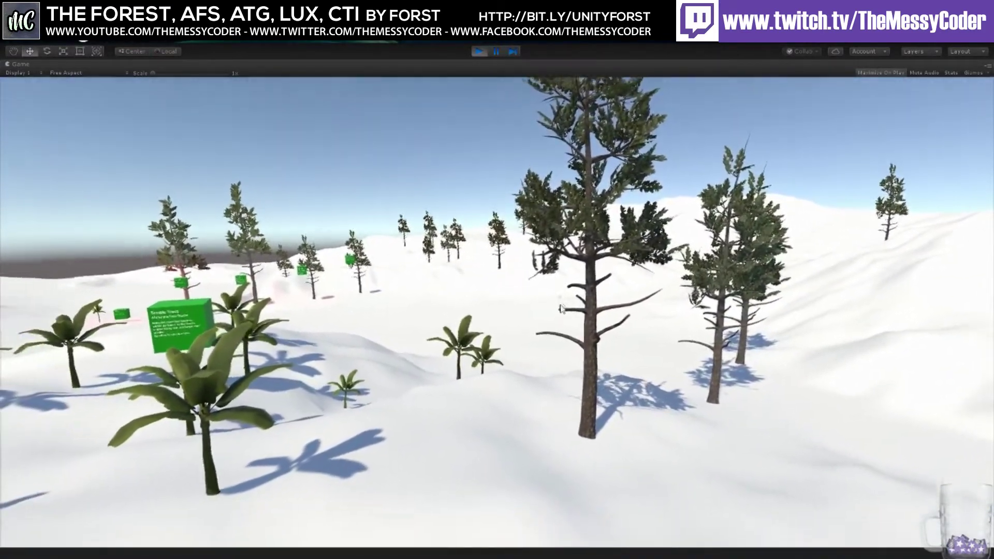
key(d)
key(d)
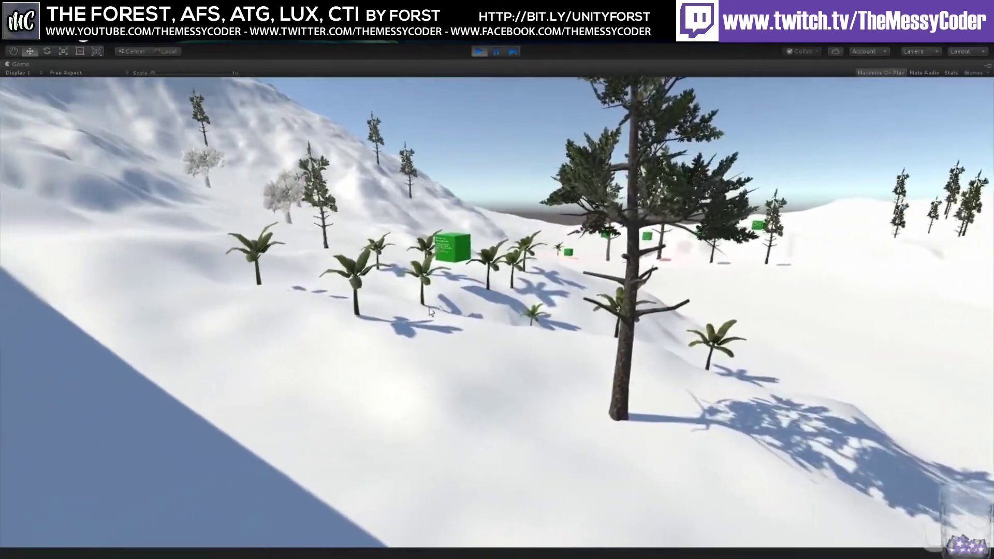
key(a)
key(w)
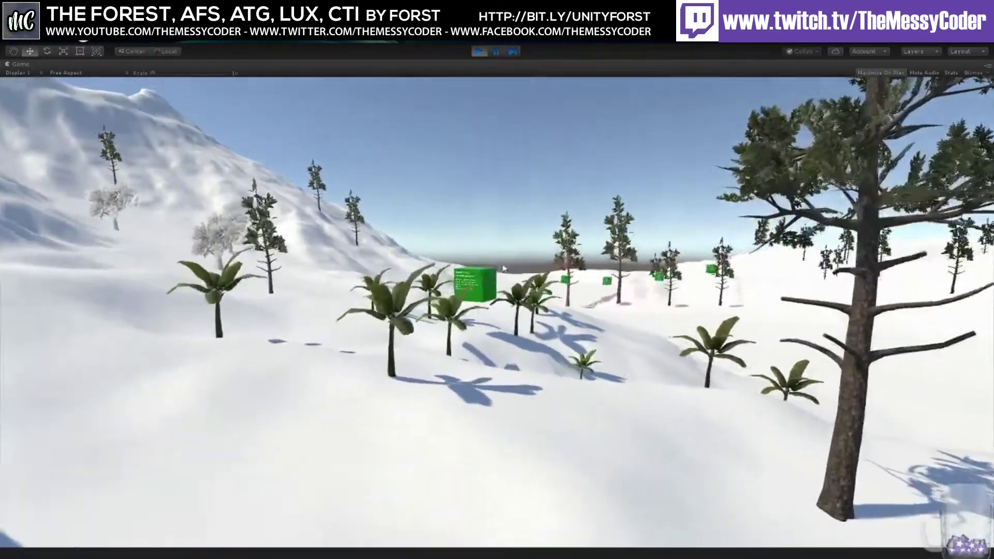
Step: Fly up to the banana trees around the Simple Trees sign to examine their leaves and read the AfsSimpleTree Shader description
key(w)
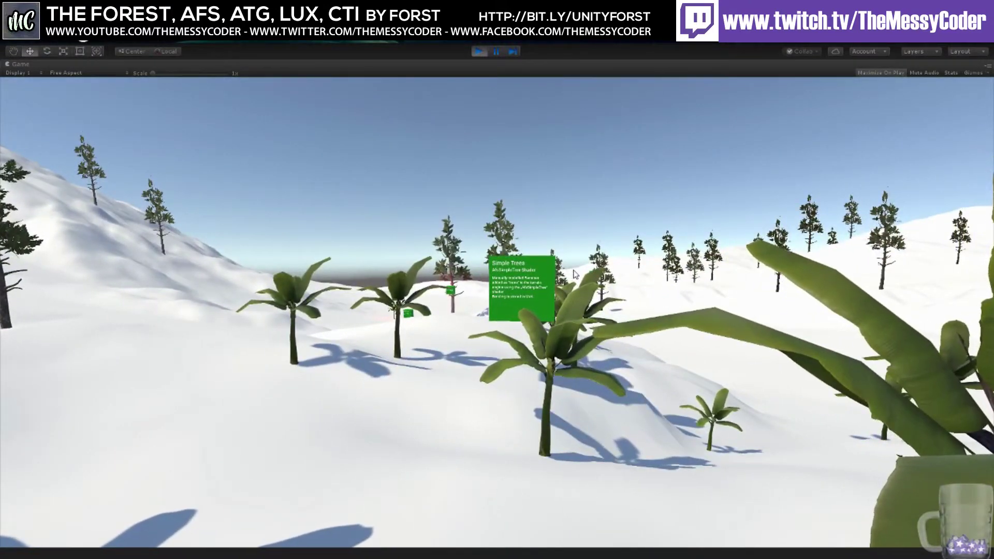
key(w)
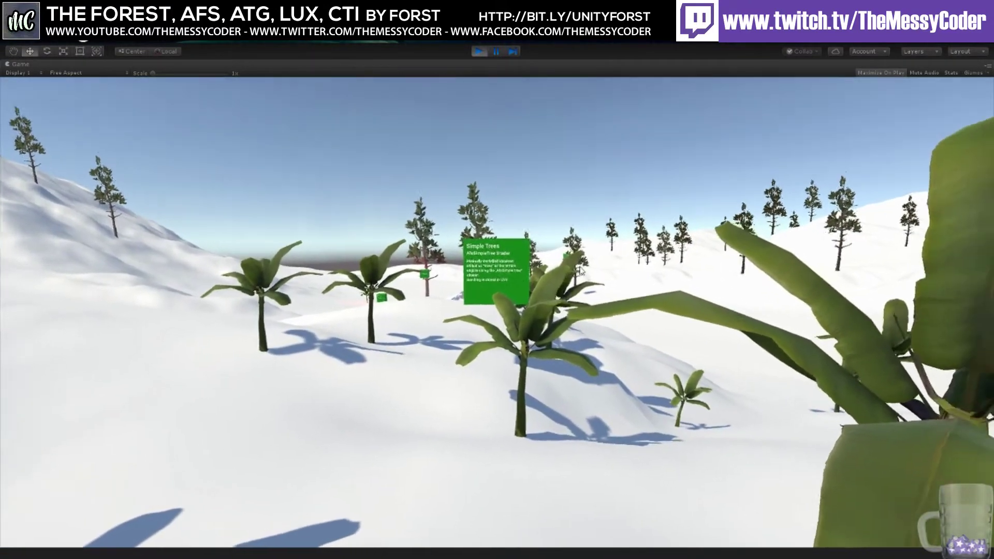
key(d)
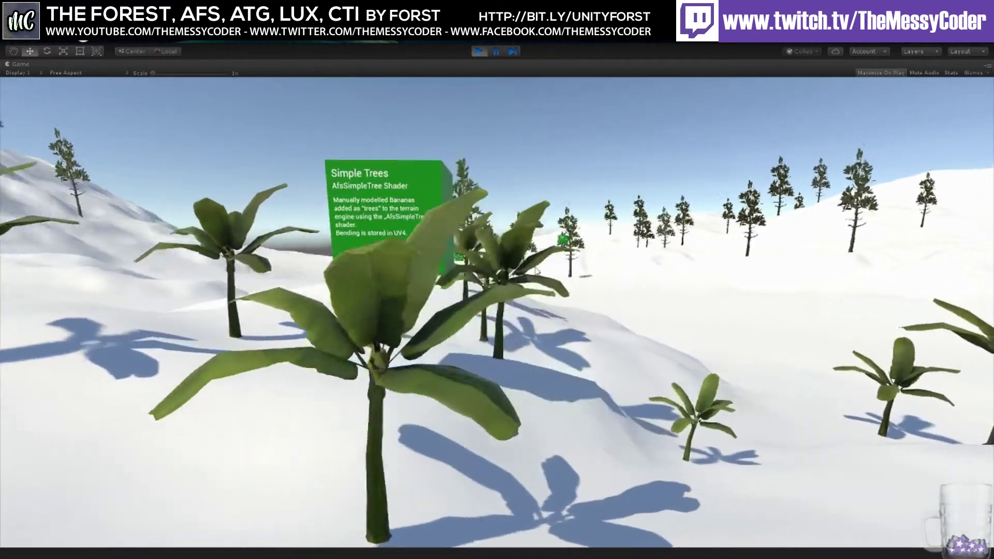
key(a)
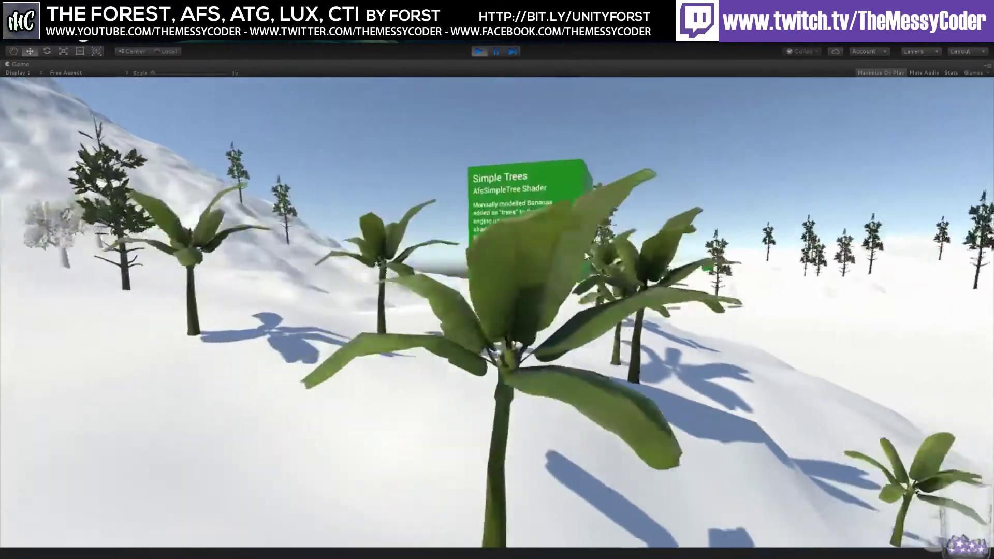
key(w)
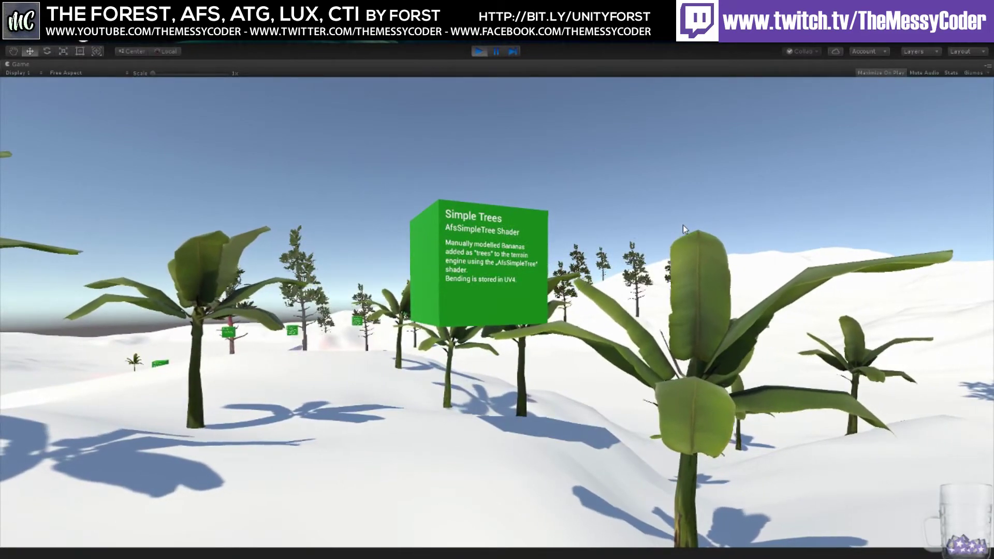
key(w)
Step: Fly past the banana trees to the red-lit group of conifers with green signs and examine how the light affects them
key(w)
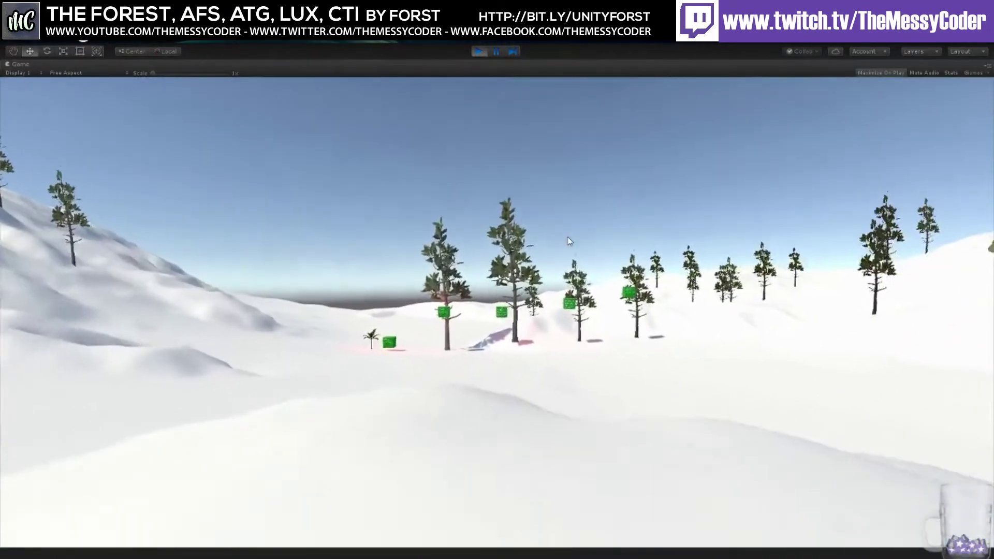
key(w)
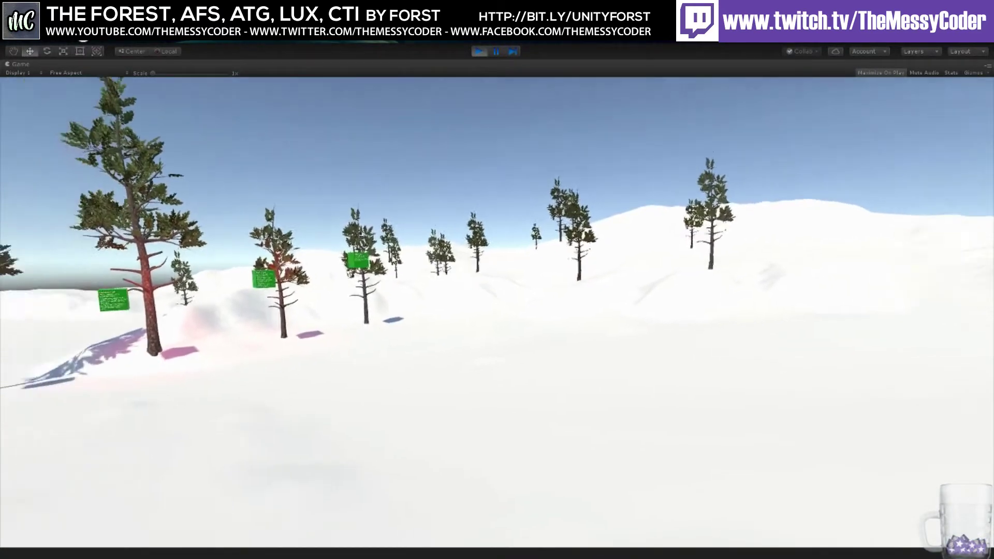
key(w)
key(w)
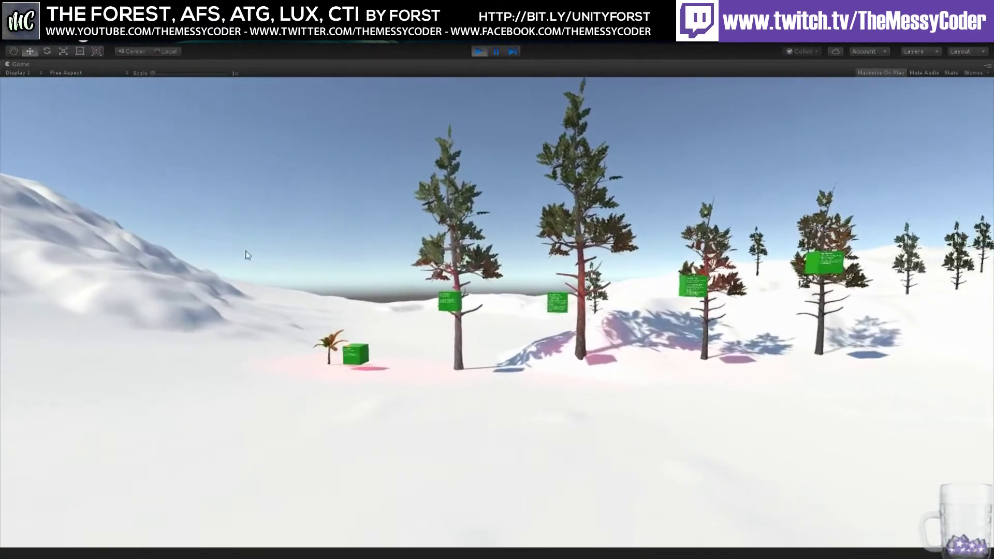
key(w)
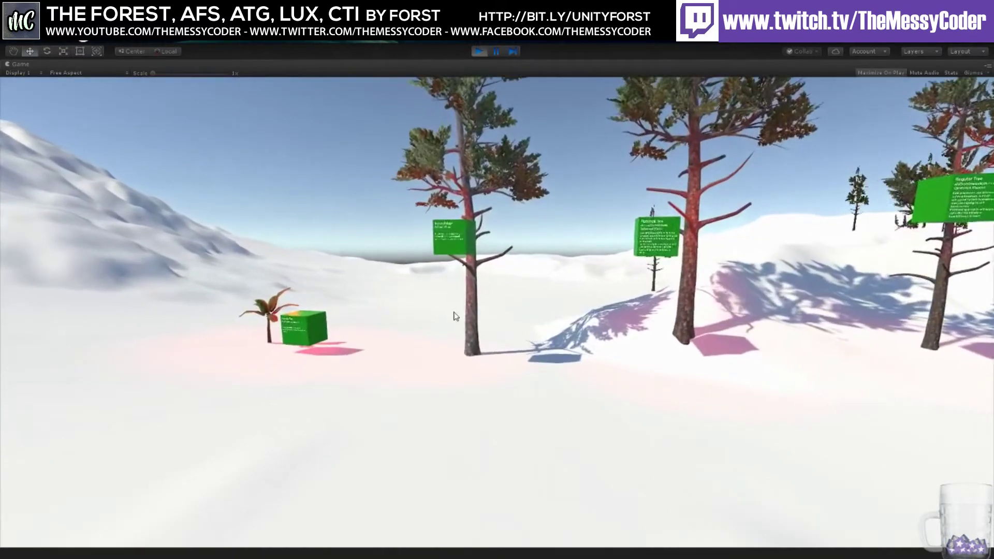
key(w)
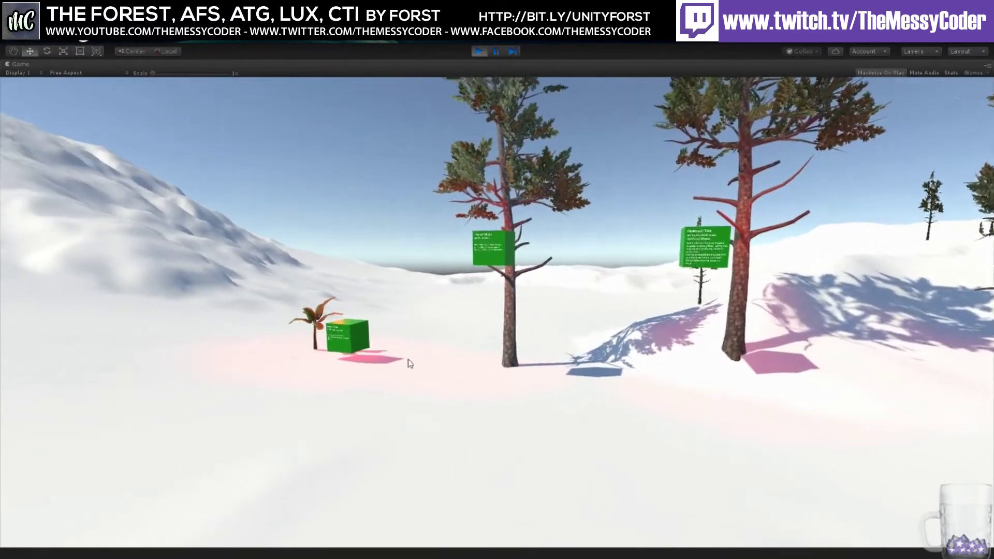
Step: Inspect the Simple Tree and Tree as foliage examples up close, and look along the row of signed conifers
key(a)
key(d)
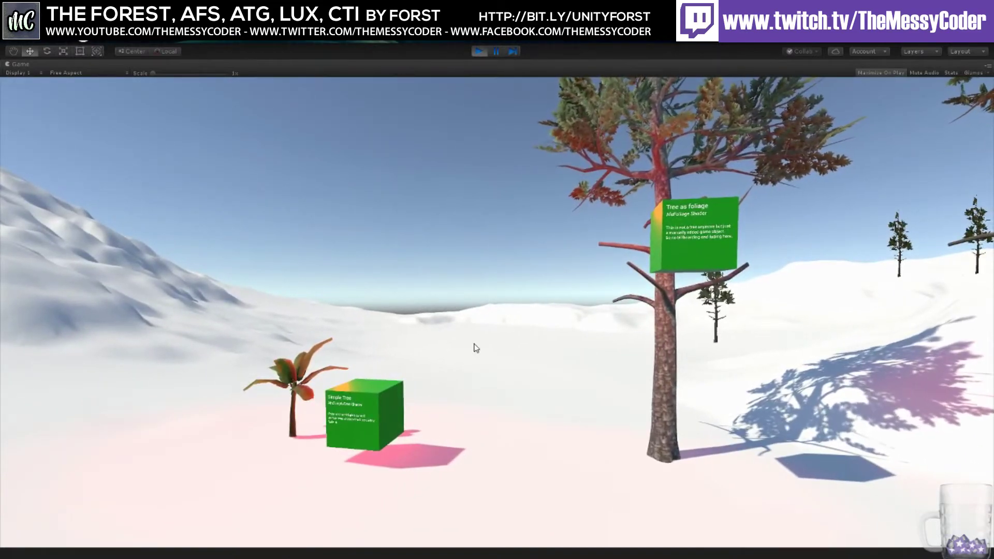
right_drag(475, 343, 620, 226)
right_drag(479, 313, 654, 343)
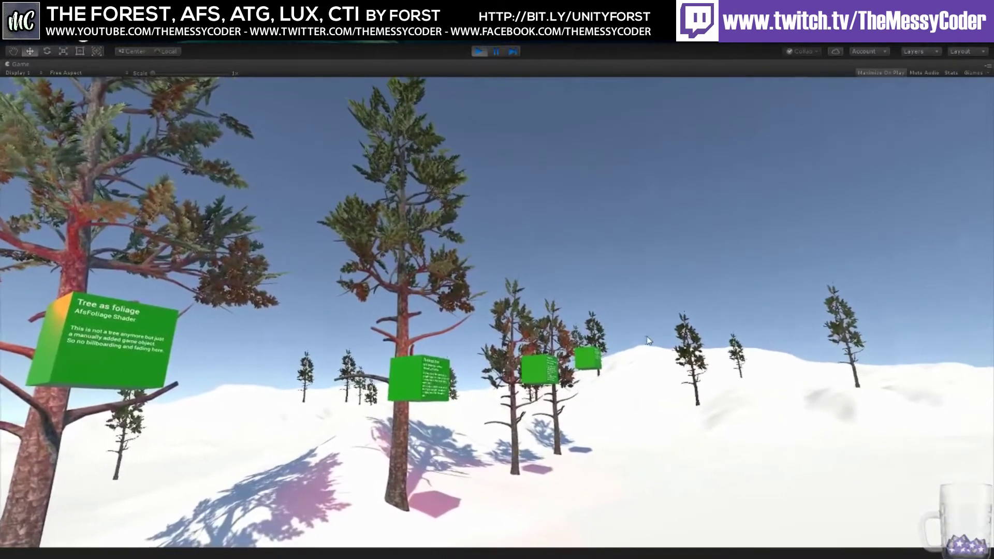
Step: Stop the Tree Demo, open the Wind Demo scene from the 04 Wind Demo folder and play it
click(478, 51)
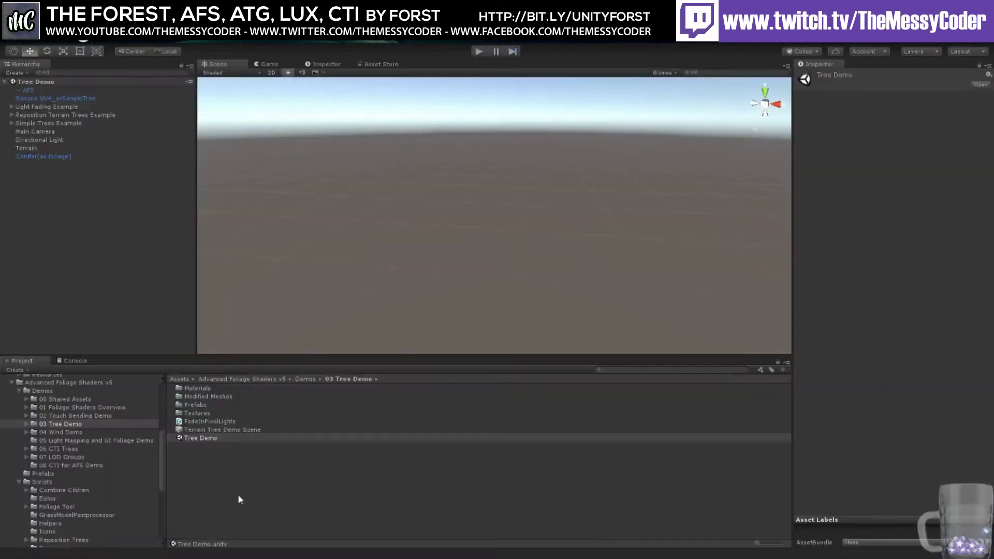
click(64, 432)
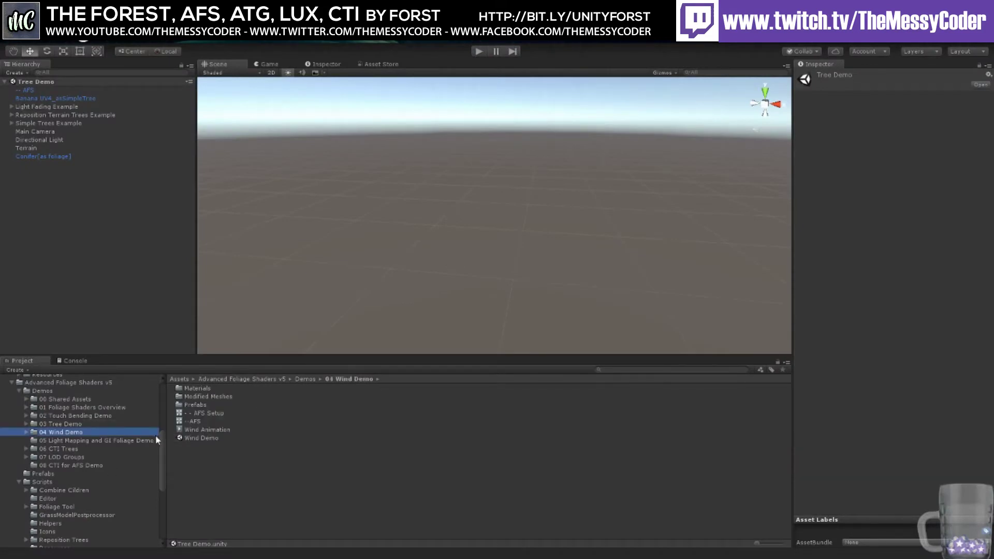
double_click(210, 438)
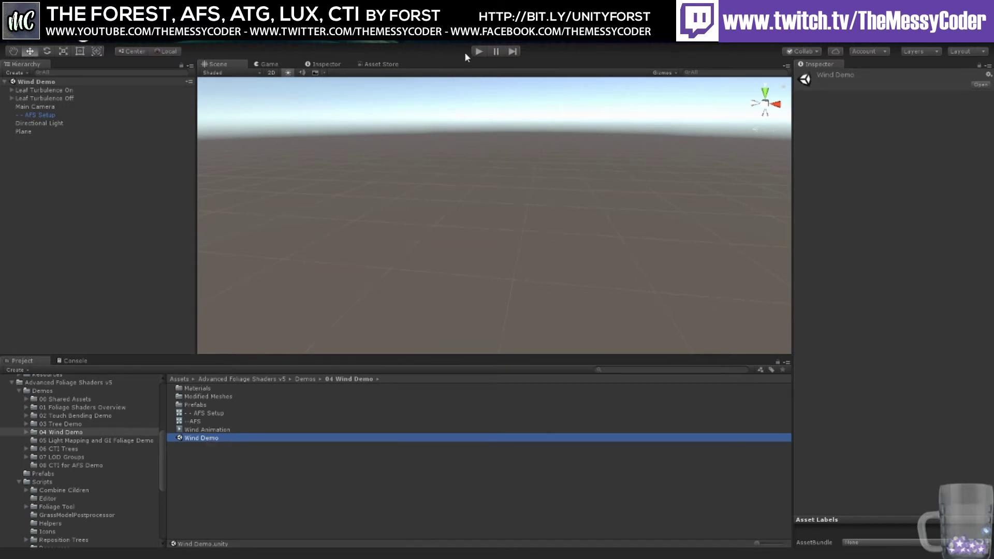
click(479, 52)
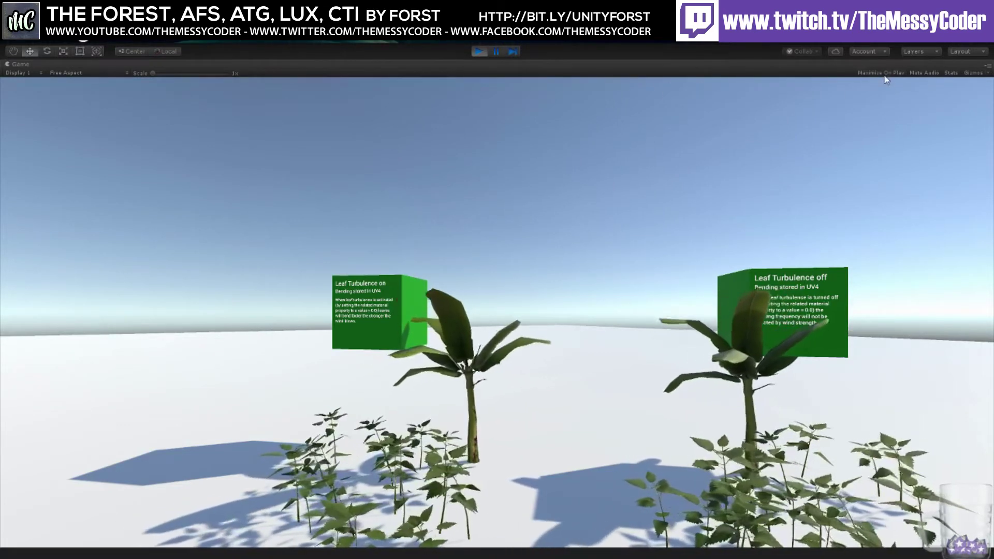
Step: Pause the Wind Demo and dock the Game view beside the Hierarchy so the Scene view stays visible alongside it
click(499, 51)
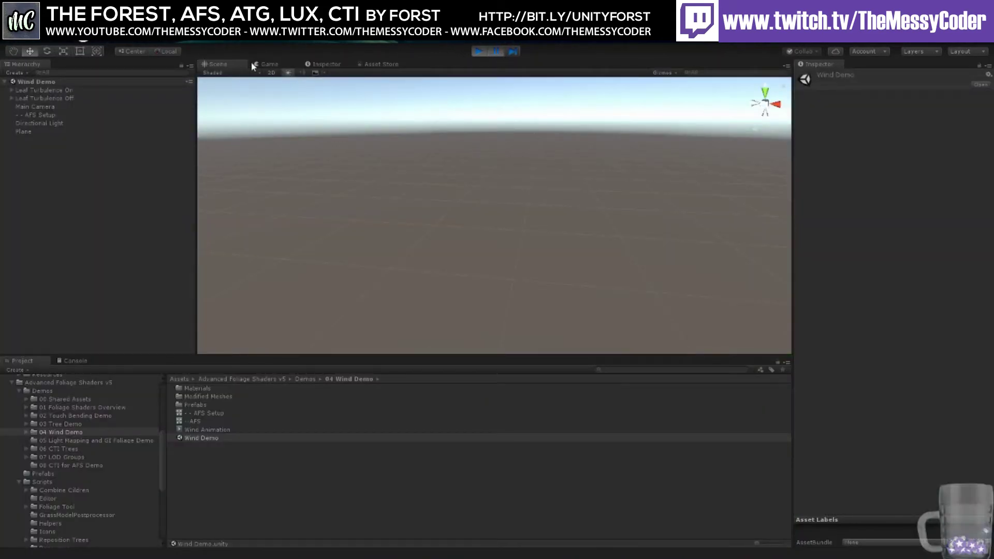
click(267, 64)
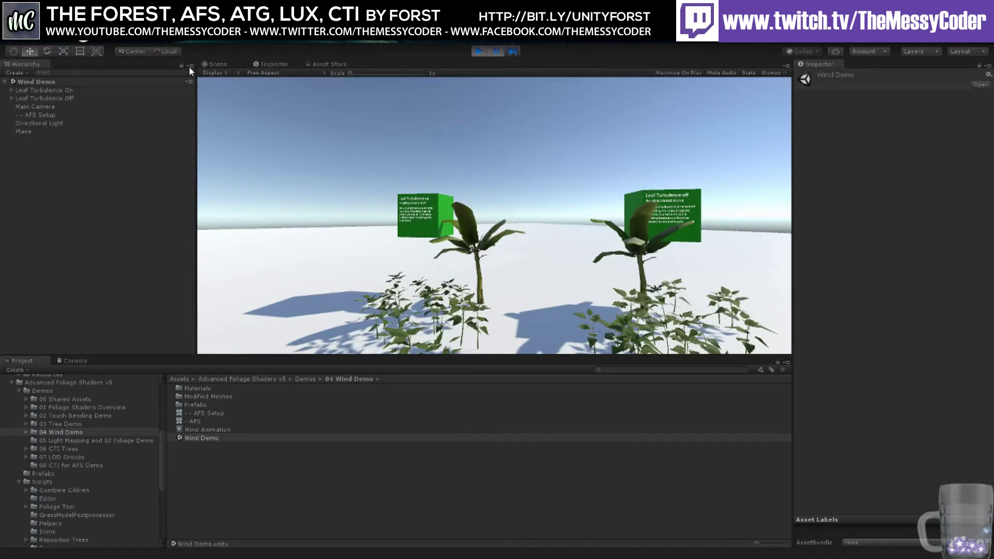
drag(192, 66, 75, 67)
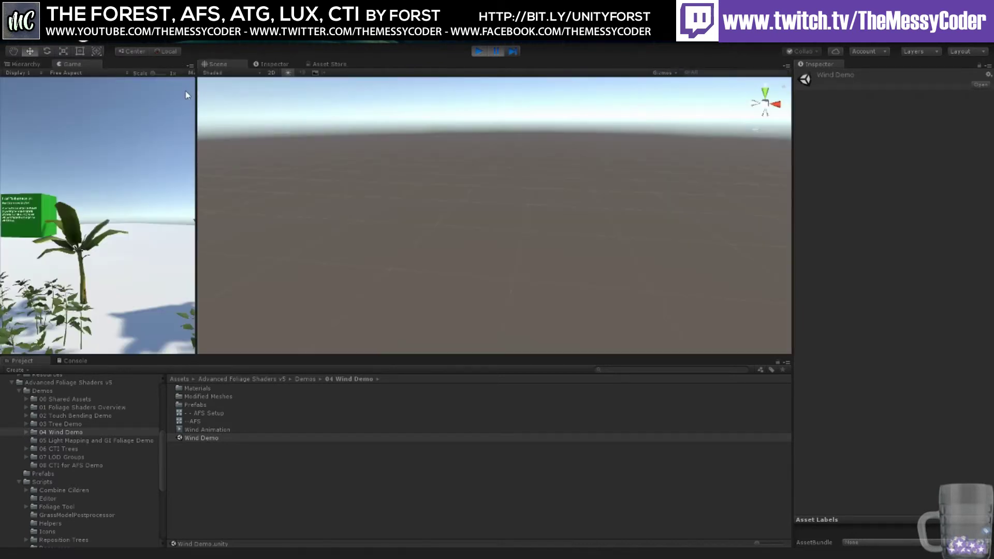
Step: Widen the Game view, then select all the Wind Demo objects in the Scene view and frame them
drag(195, 98, 426, 128)
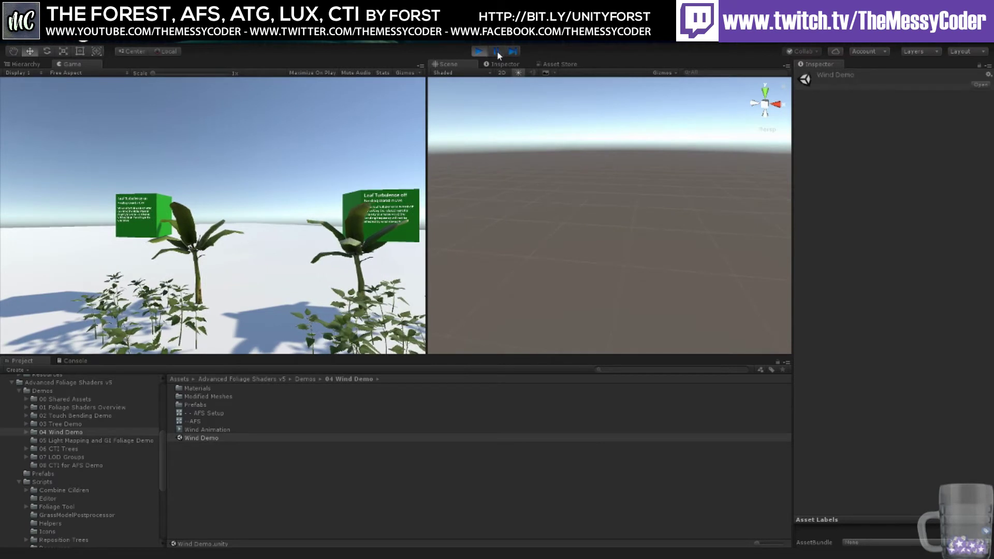
right_drag(593, 202, 18, 209)
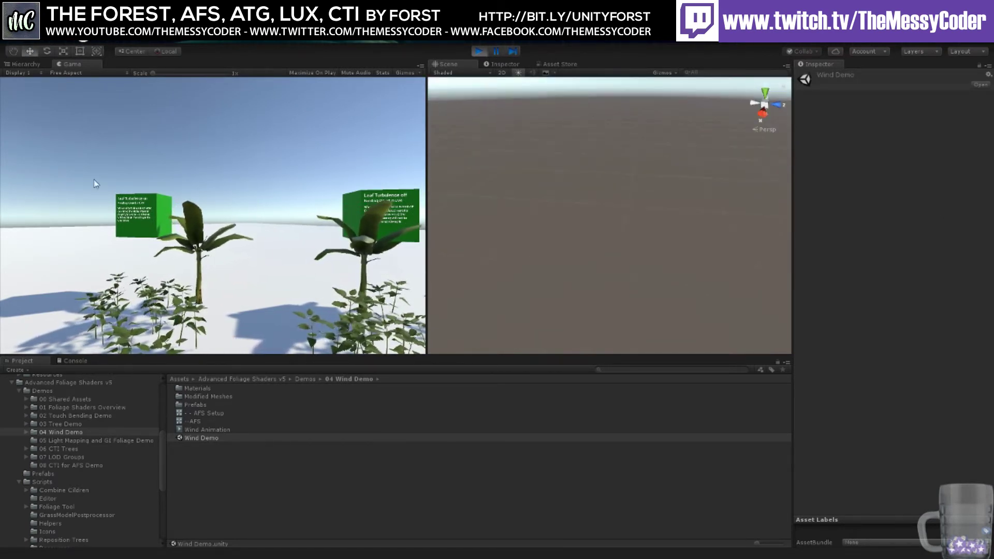
right_drag(450, 213, 700, 230)
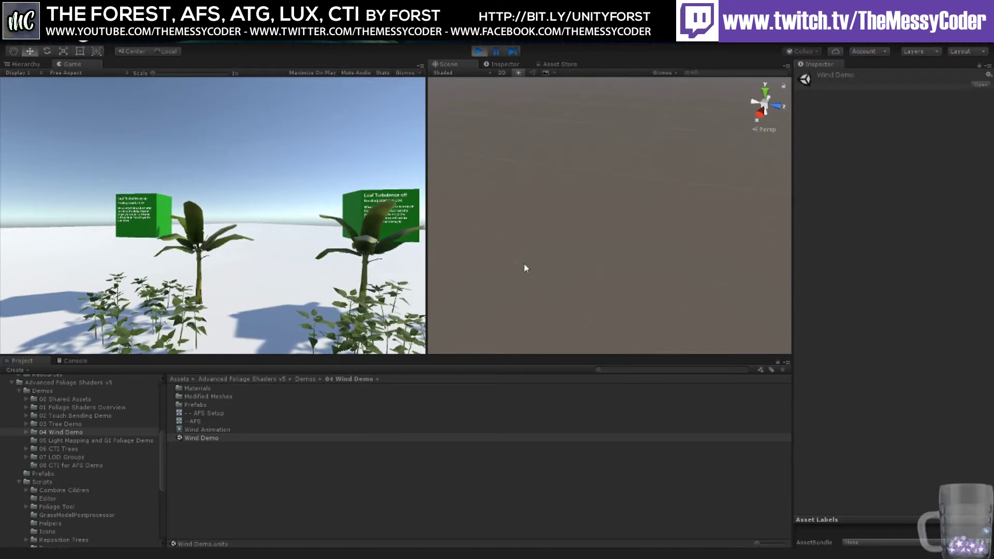
right_drag(524, 267, 393, 155)
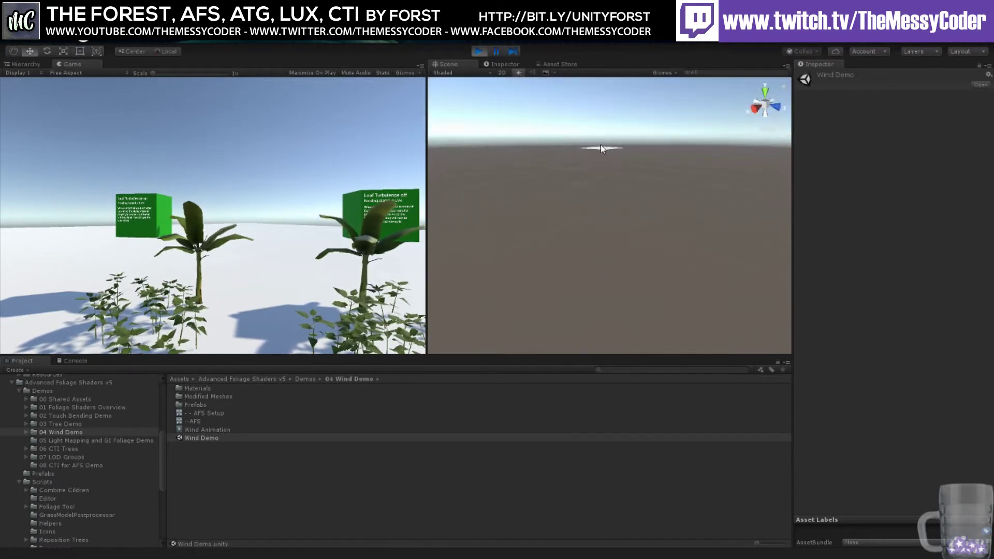
click(600, 144)
drag(586, 132, 596, 150)
key(f)
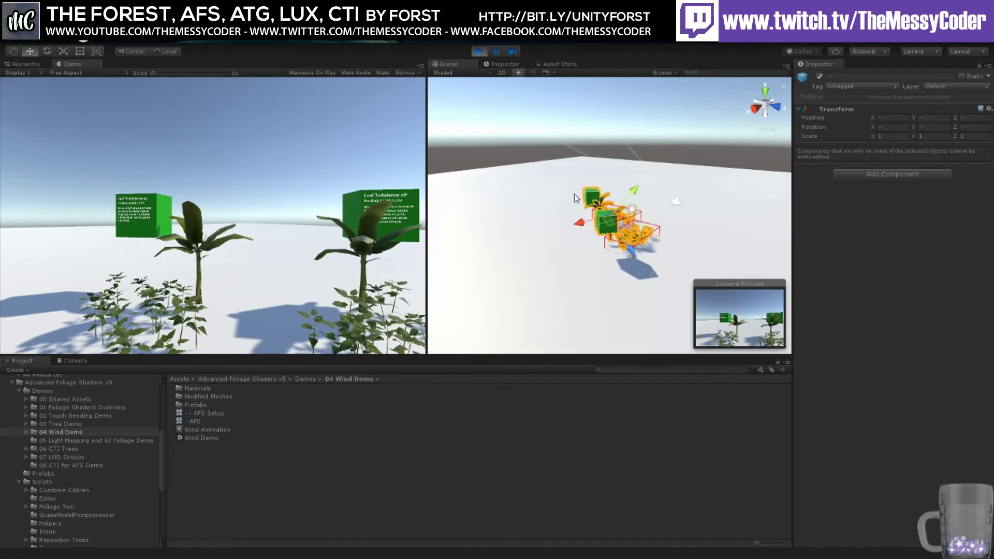
Step: Fly up to the two leaf turbulence examples and view both banana plants and their signs from the front
right_drag(574, 199, 532, 249)
key(w)
key(d)
key(w)
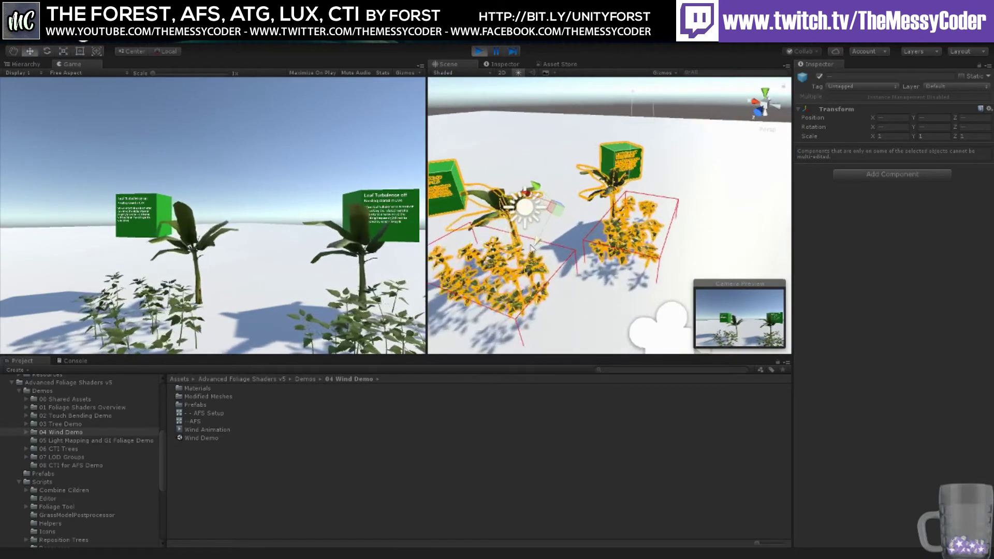
alt+drag(531, 247, 615, 202)
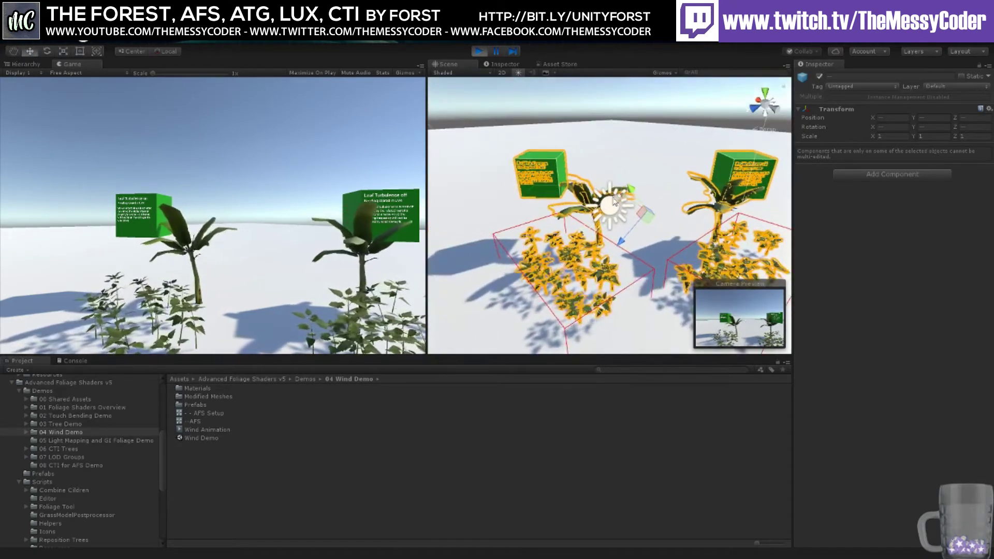
Step: Select the Leaf Turbulence On group in the Hierarchy and inspect its nettles and banana plant up close
click(29, 64)
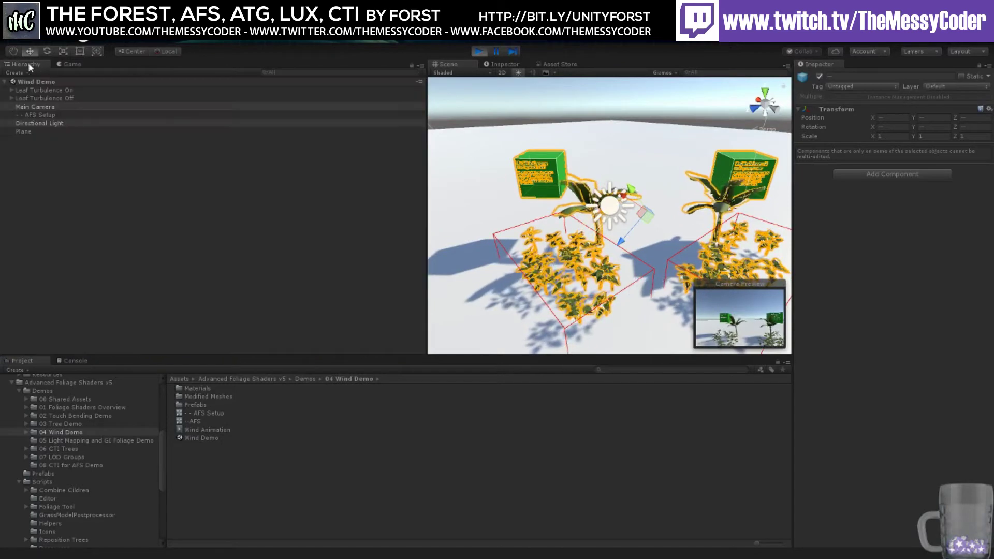
click(13, 91)
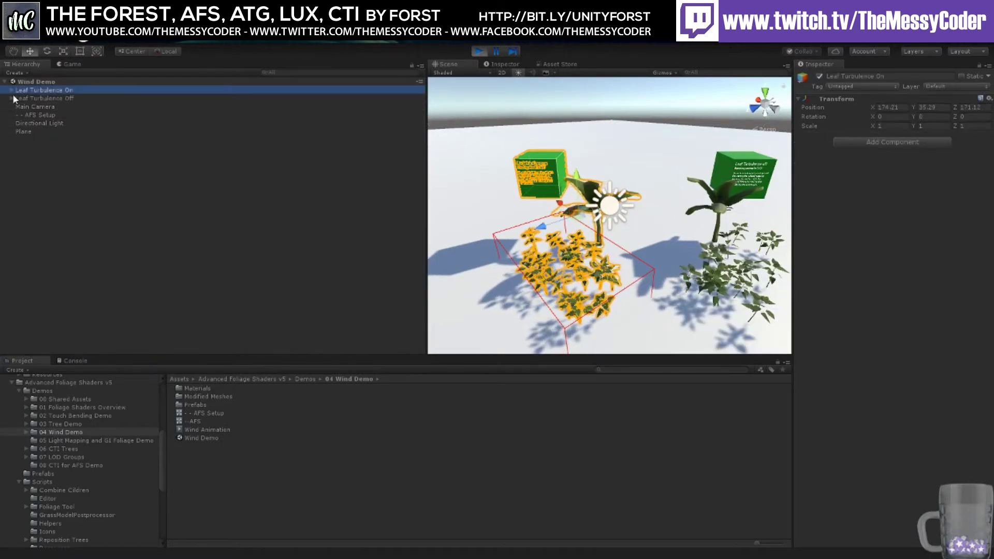
right_drag(666, 215, 627, 243)
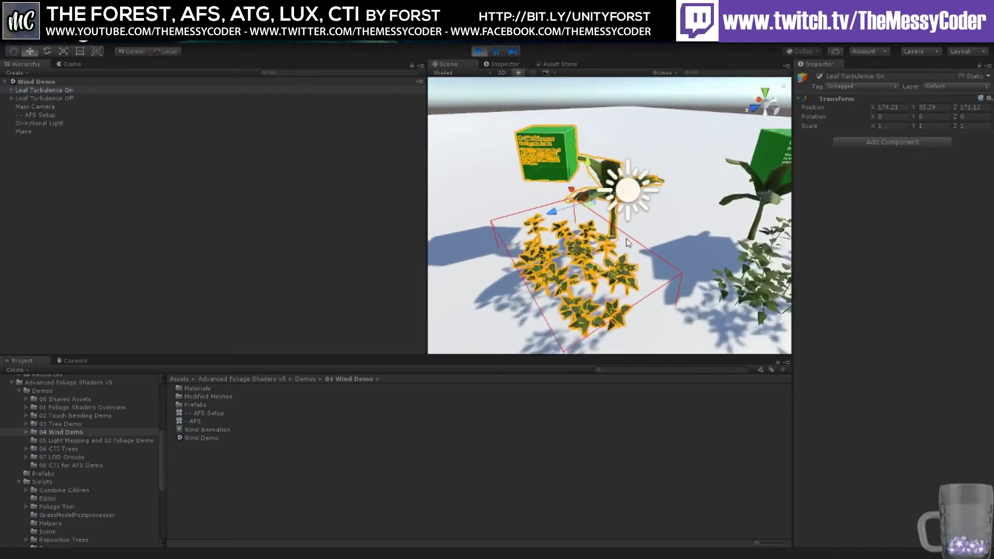
scroll(628, 243, up, 5)
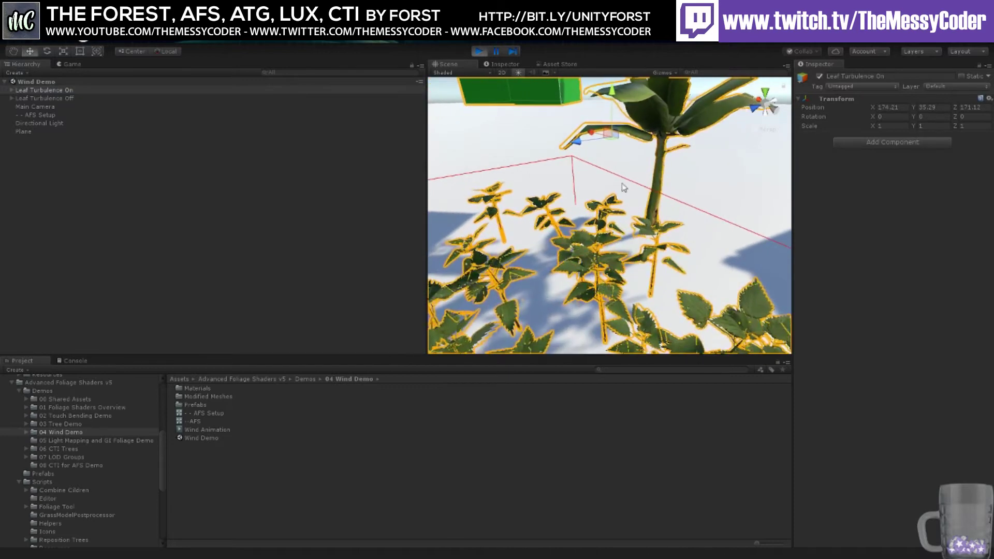
scroll(624, 187, down, 4)
right_drag(569, 224, 635, 189)
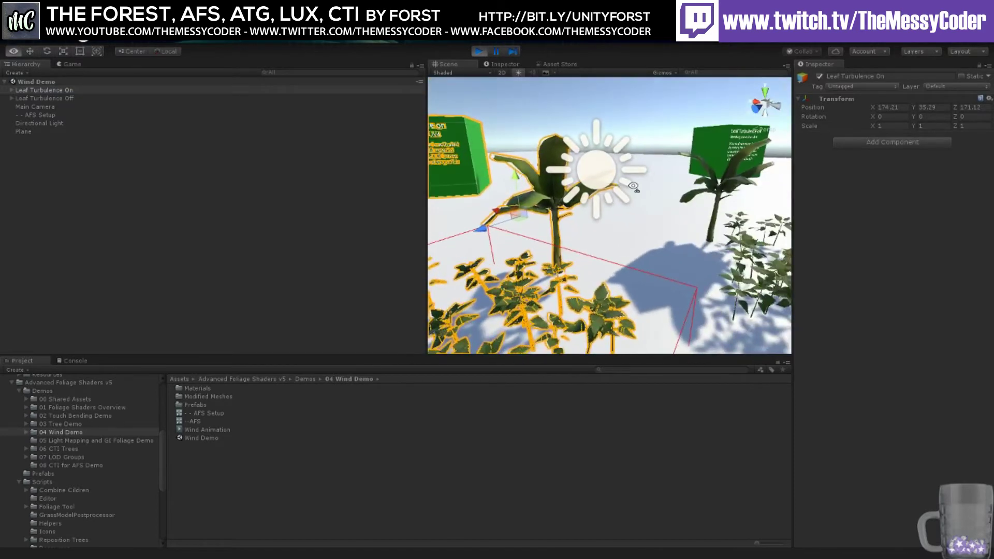
Step: Select the Leaf Turbulence On banana plant and collapse its Mesh Renderer, Transform and Mesh Filter to expose the Afs Foliage Tool settings
click(554, 205)
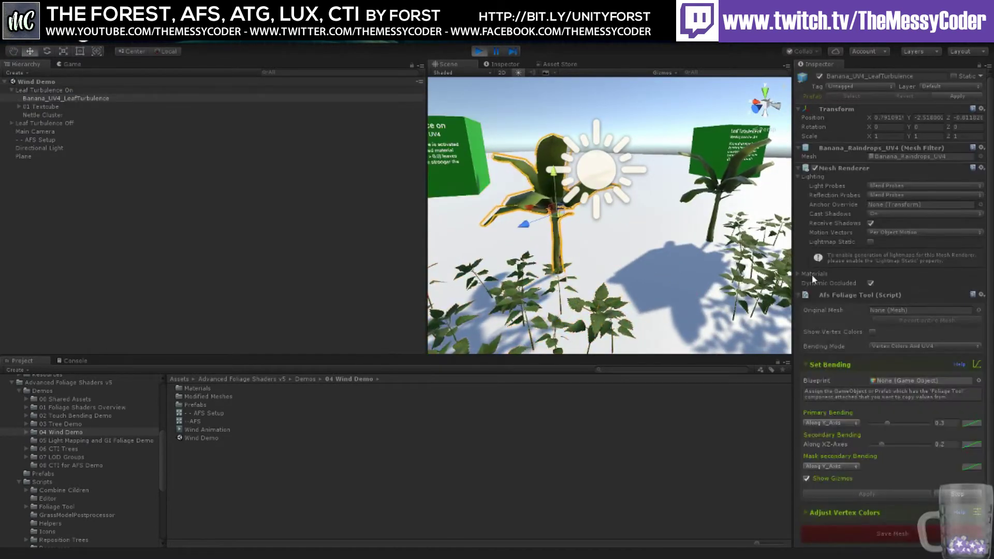
scroll(875, 322, down, 1)
scroll(873, 323, down, 1)
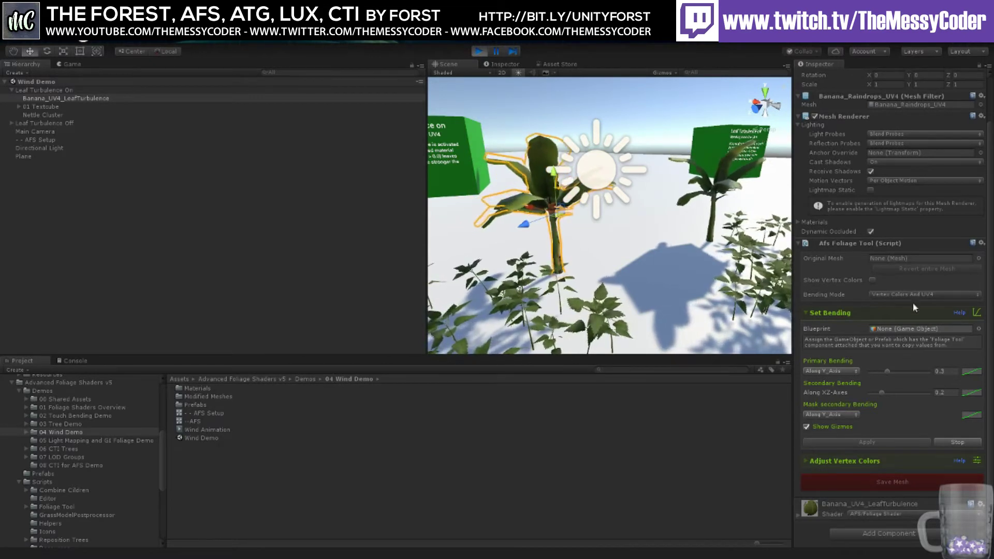
click(799, 117)
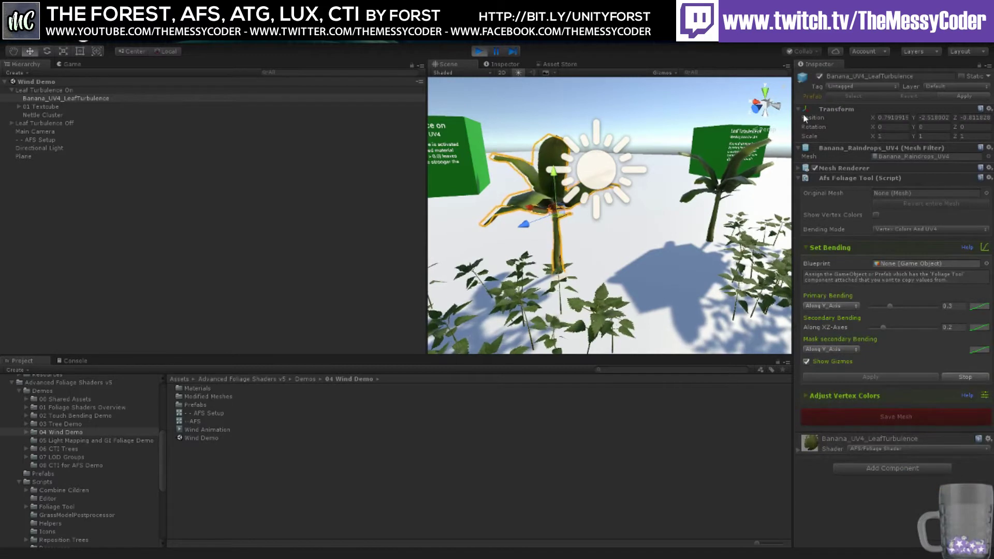
click(800, 109)
click(799, 119)
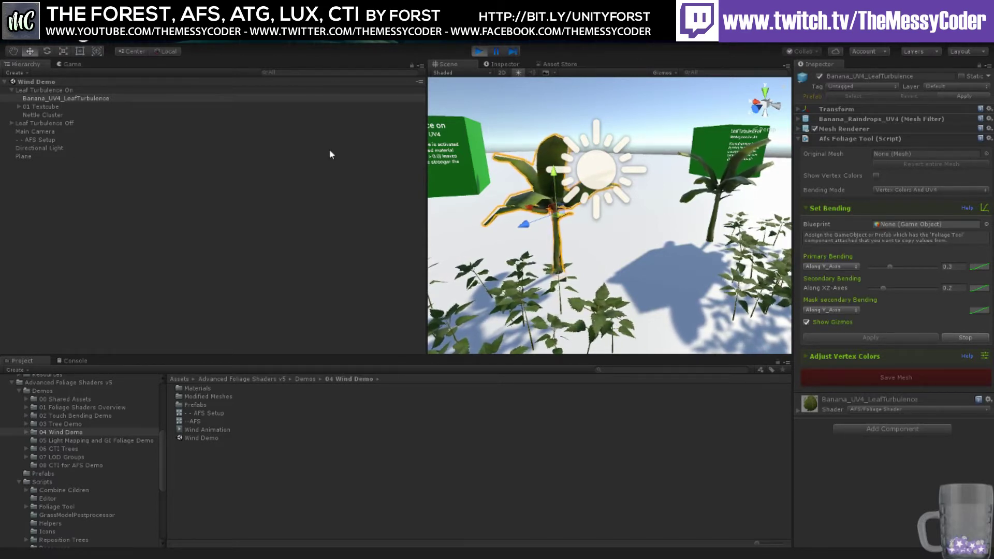
Step: Narrow the Hierarchy, dock the Game view beside the Scene view, and bring the Scene view to the front
drag(426, 161, 159, 173)
drag(70, 64, 218, 66)
click(179, 65)
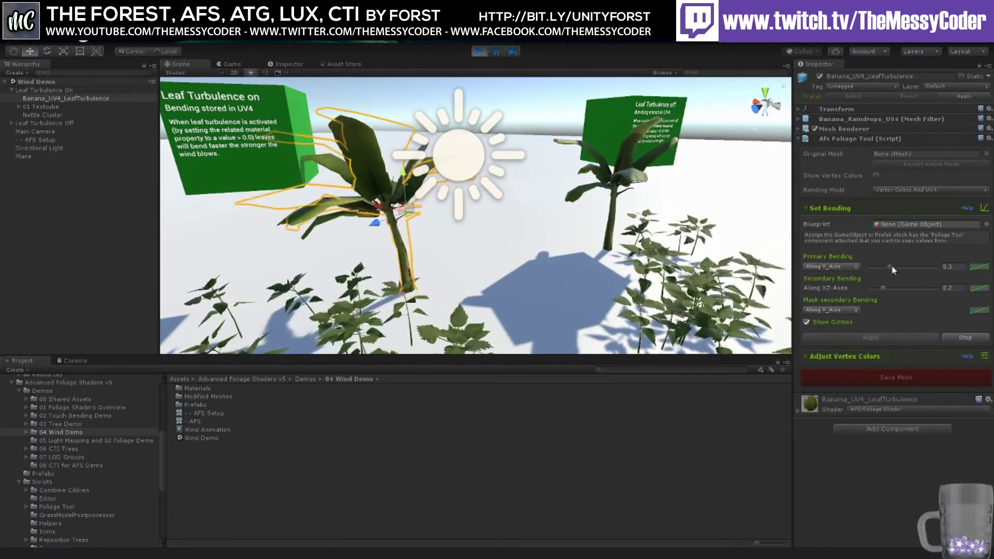
Step: Set the banana plant's primary bending to 0.292 and expand its Adjust Vertex Colors settings
mouse_move(892, 267)
mouse_down()
mouse_move(940, 266)
mouse_move(890, 266)
mouse_up()
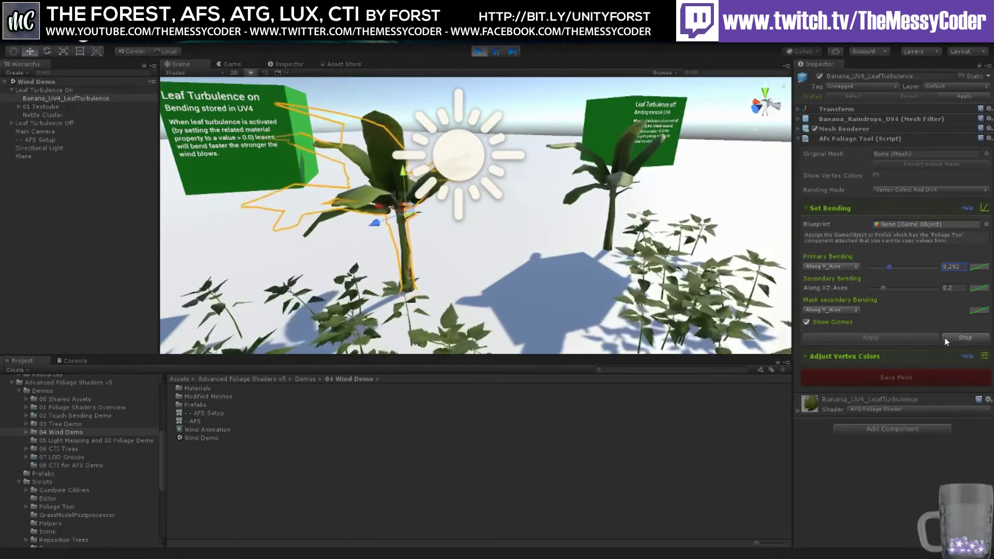
click(806, 358)
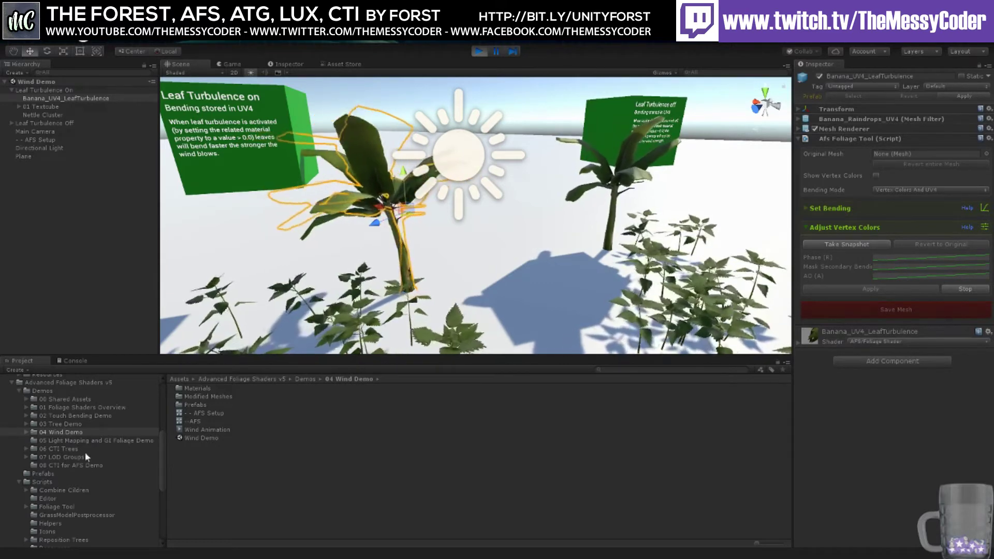
Step: Expand the 04 Wind Demo folder, look through the asset's Scripts folders including Editor, and switch to another window
click(26, 431)
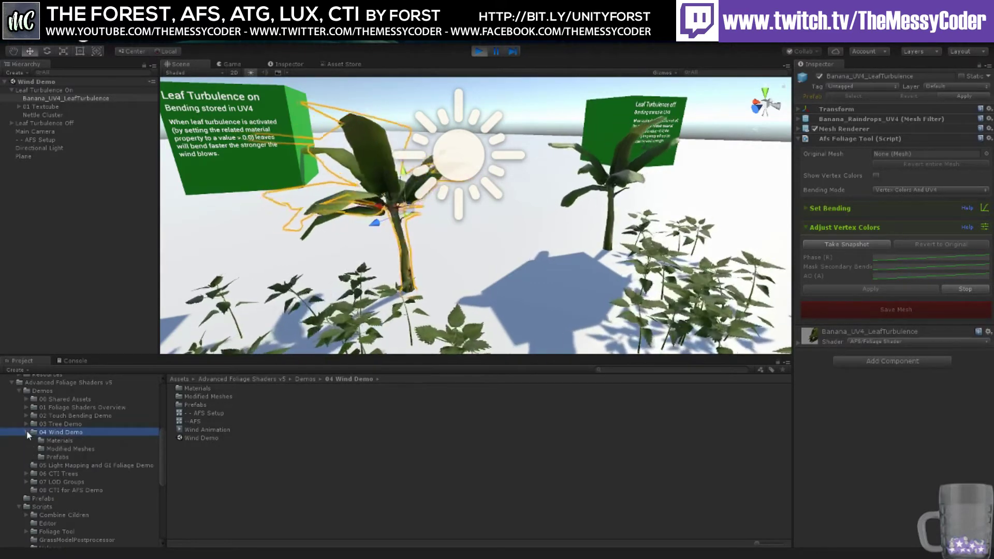
scroll(54, 459, up, 2)
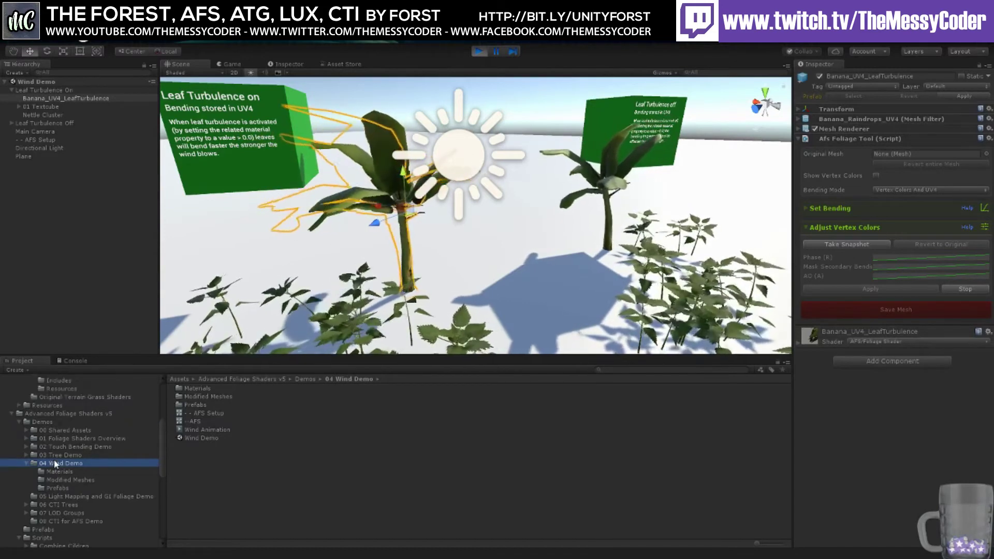
scroll(55, 463, down, 8)
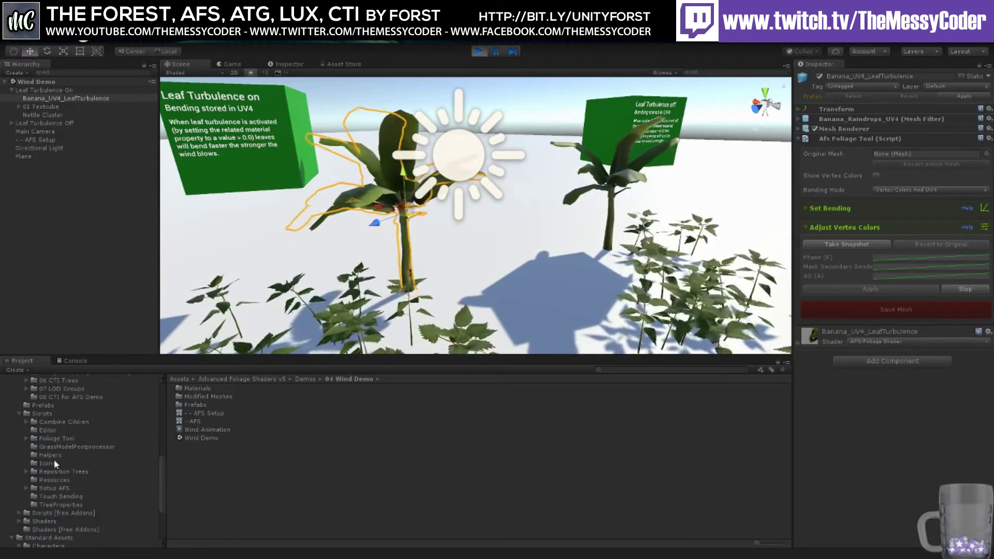
scroll(54, 459, up, 4)
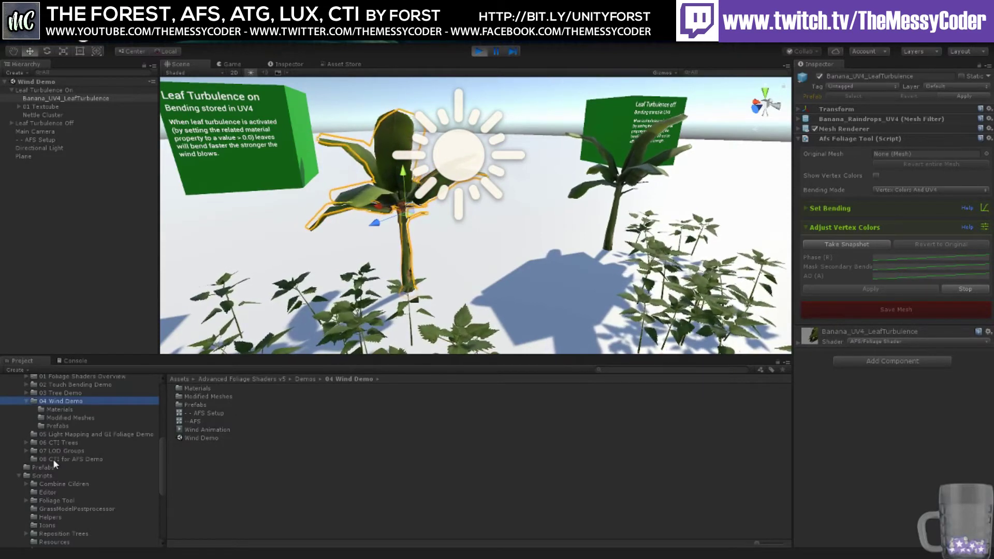
scroll(52, 459, down, 2)
click(53, 460)
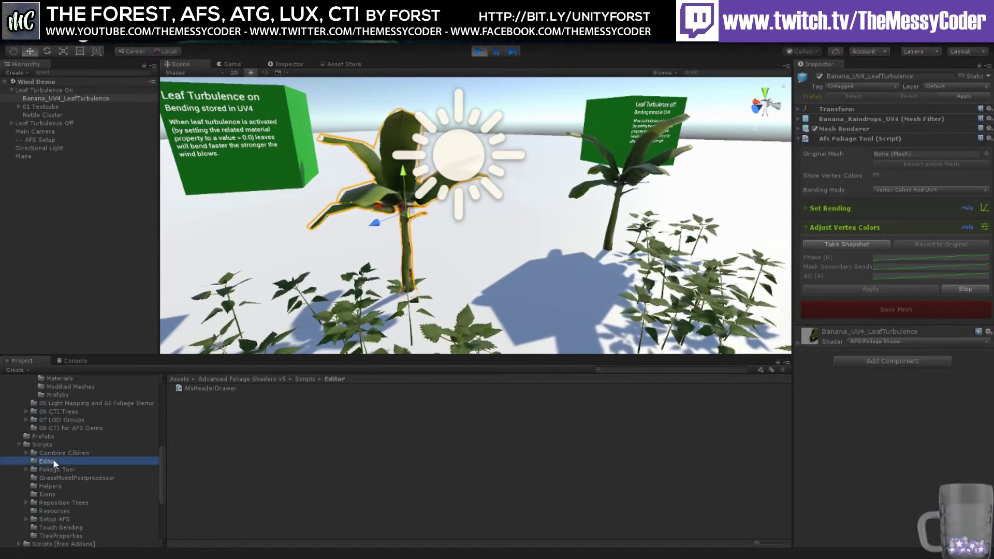
scroll(53, 459, down, 2)
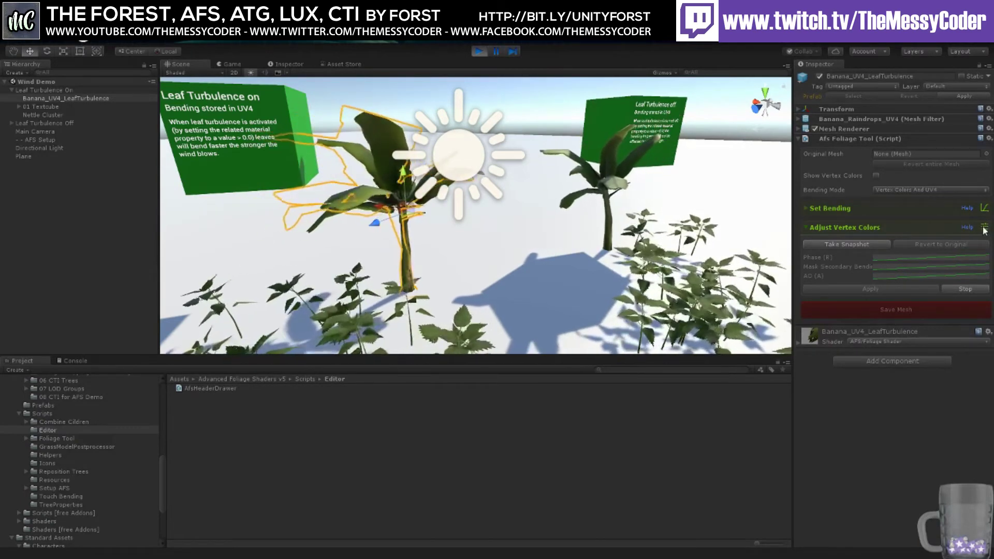
key(alt+Tab)
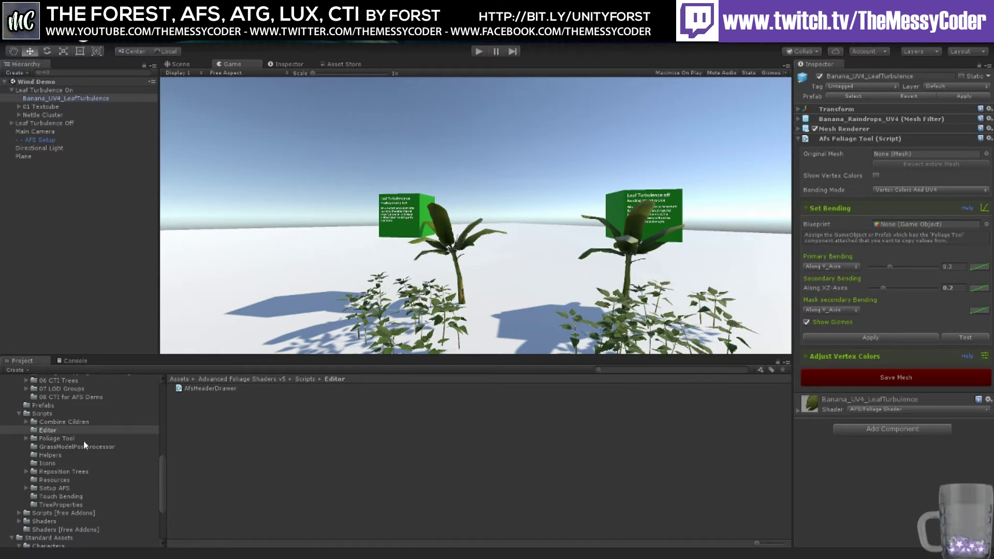
Step: Open the Light Mapping and GI Foliage Demo scene from its 05 demo folder and view it in the Game view
scroll(79, 423, up, 2)
scroll(67, 437, up, 2)
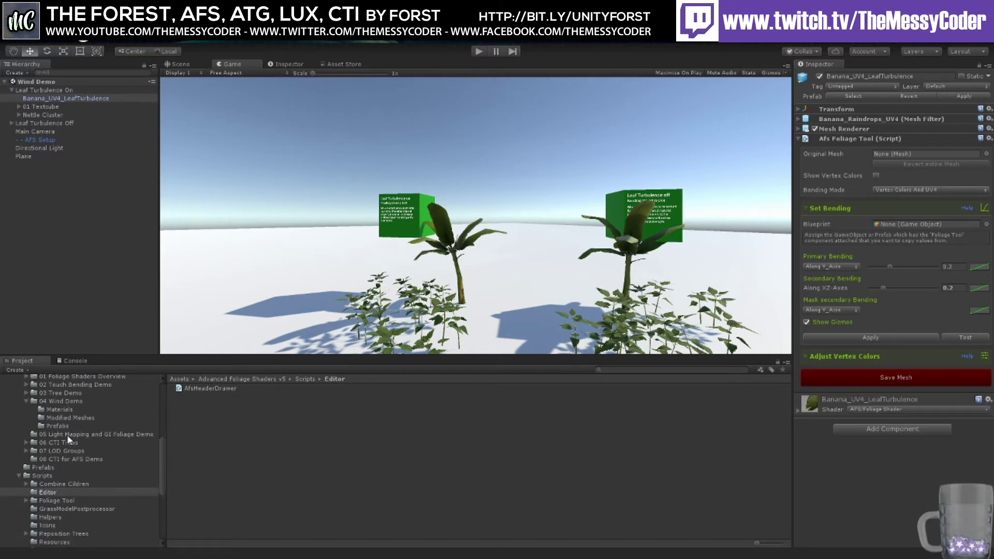
click(64, 434)
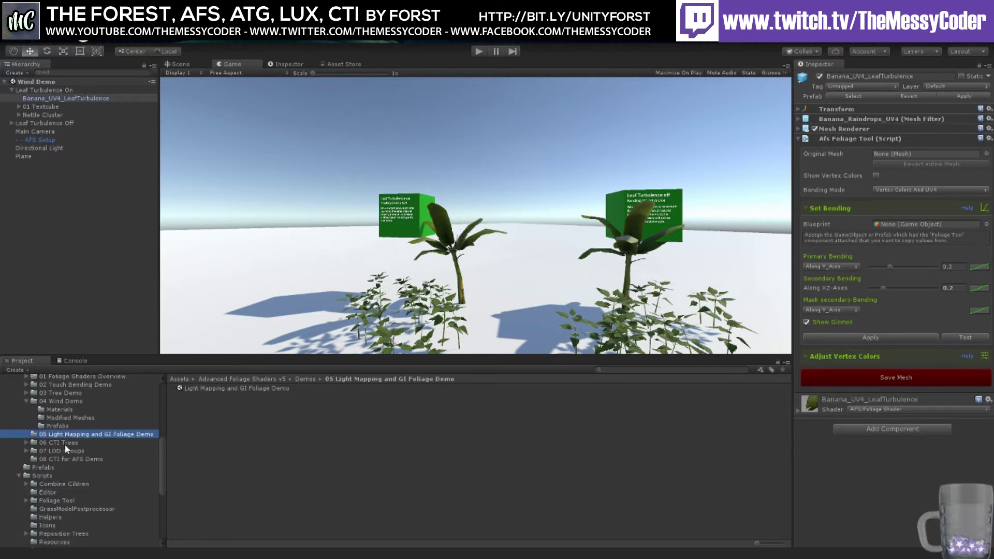
click(215, 393)
double_click(214, 388)
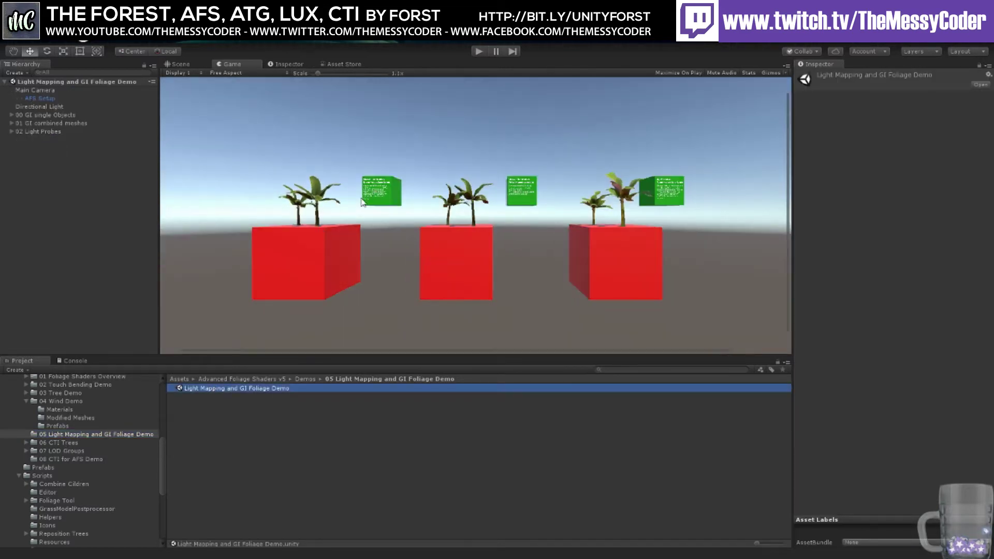
scroll(348, 219, up, 4)
scroll(404, 217, down, 4)
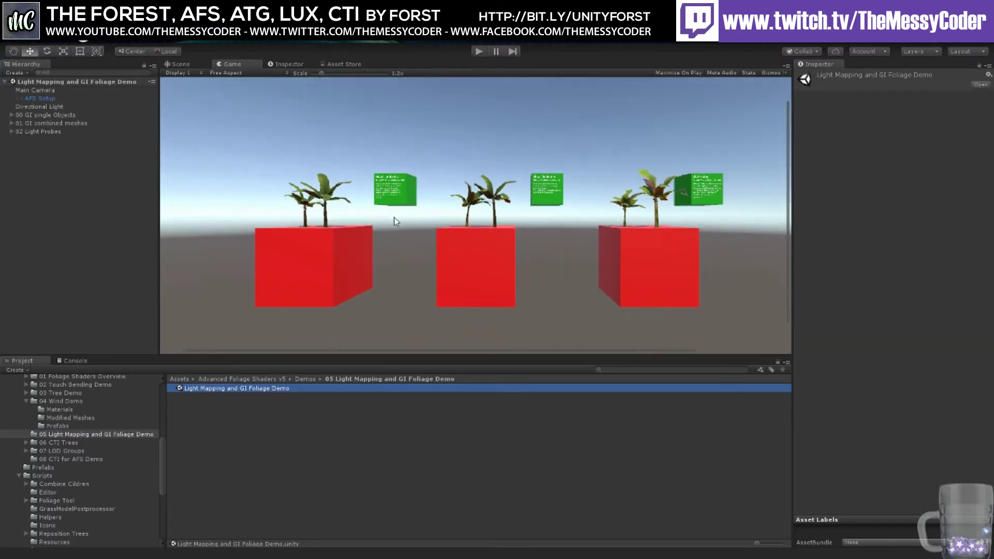
Step: Frame the Light Probes banana plant in the Scene view and look along the row of red blocks with green signs
click(190, 64)
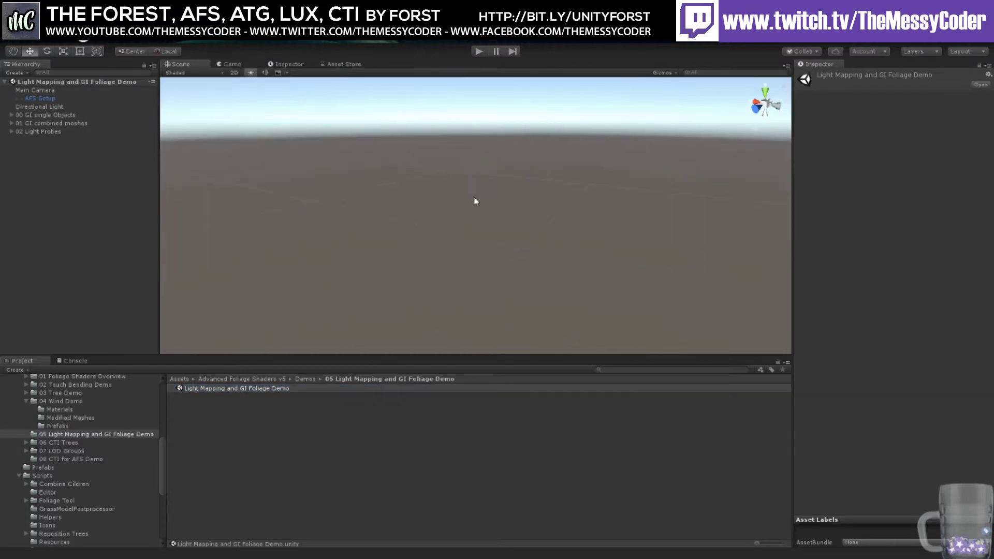
right_drag(474, 202, 425, 203)
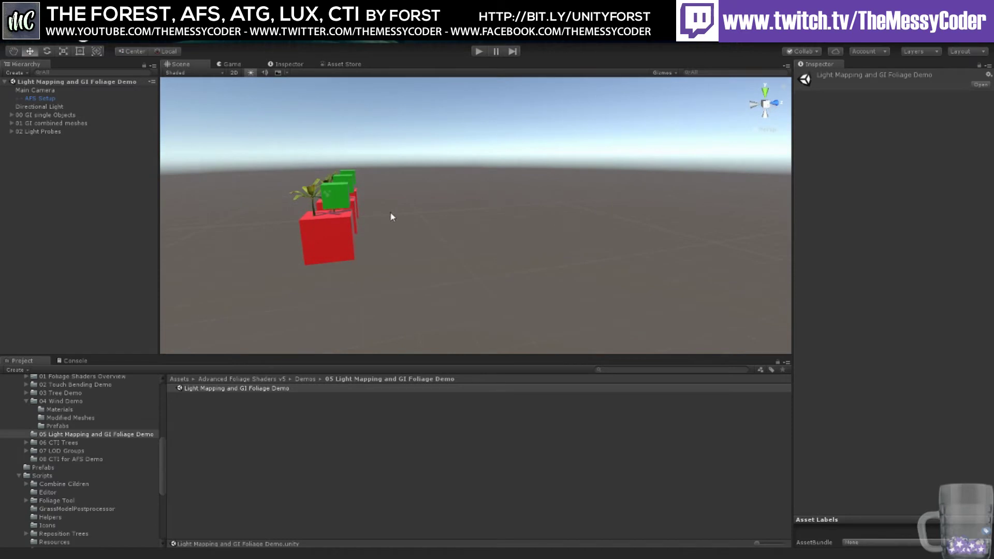
right_drag(390, 211, 426, 214)
scroll(430, 213, up, 3)
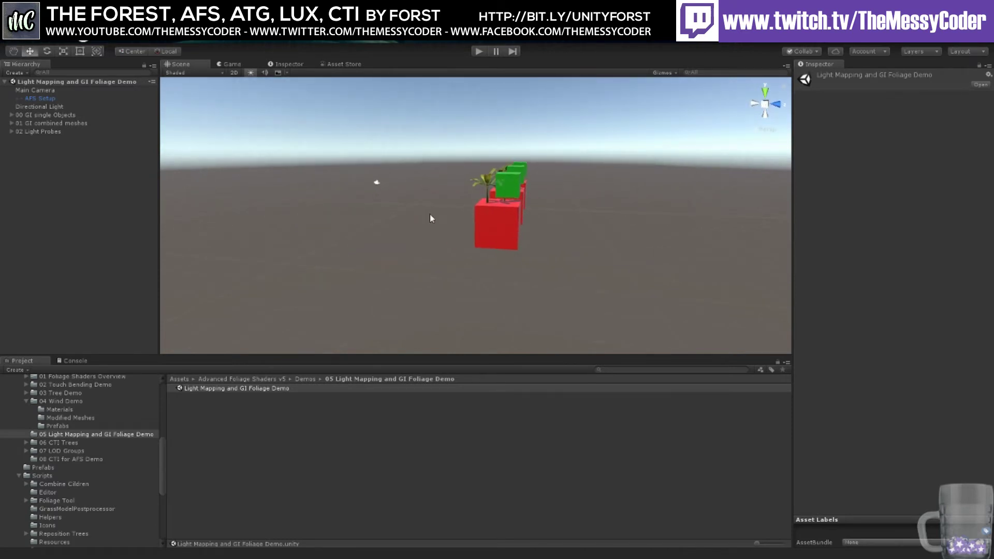
click(490, 186)
key(f)
right_drag(631, 198, 539, 189)
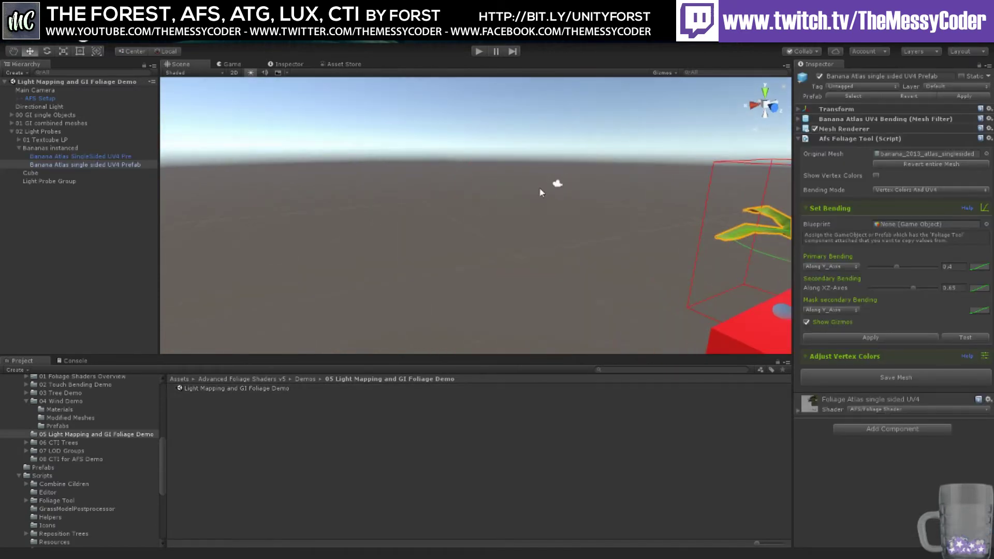
middle_drag(539, 190, 337, 179)
scroll(406, 209, down, 5)
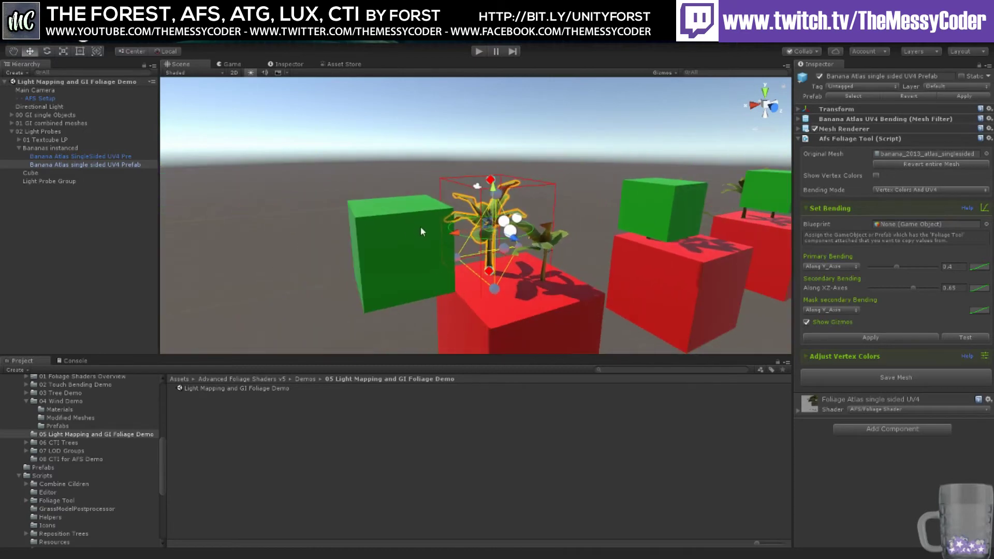
Step: Look over the row of red blocks from the front and examine the Light Probes banana plant and its sign up close
middle_drag(421, 226, 514, 250)
right_drag(515, 251, 539, 238)
alt+drag(540, 234, 613, 215)
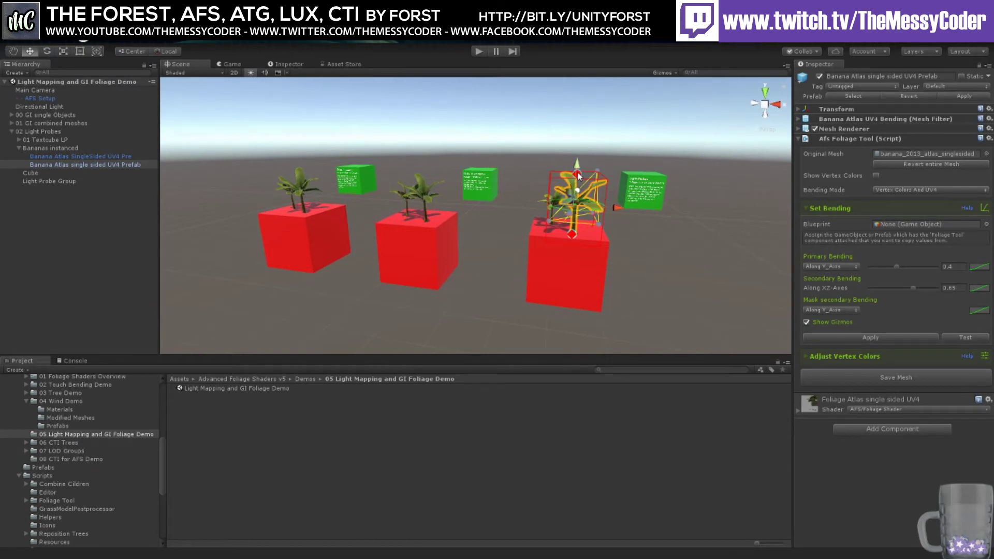
middle_drag(592, 186, 553, 204)
scroll(535, 235, up, 2)
scroll(535, 237, up, 3)
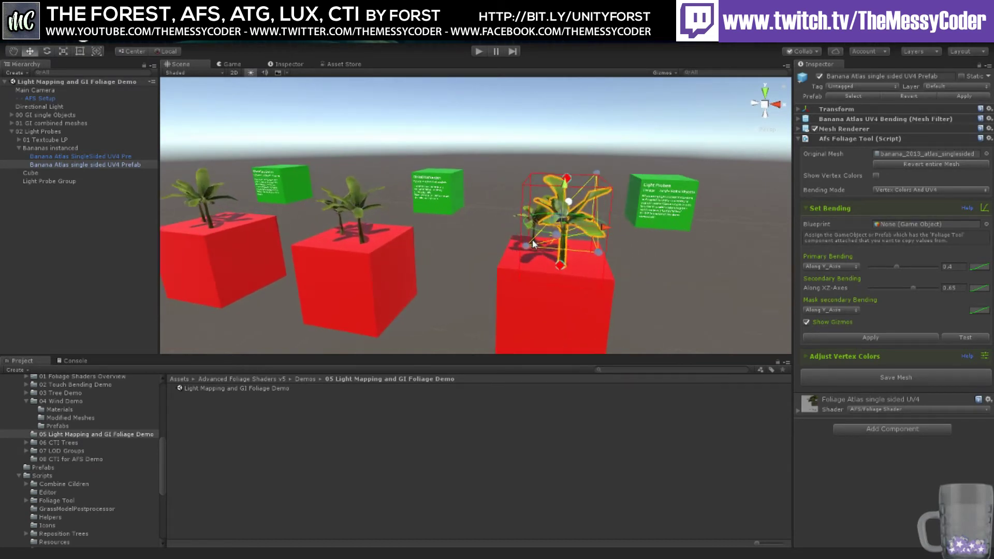
middle_drag(528, 239, 461, 248)
scroll(460, 249, up, 3)
scroll(461, 249, up, 4)
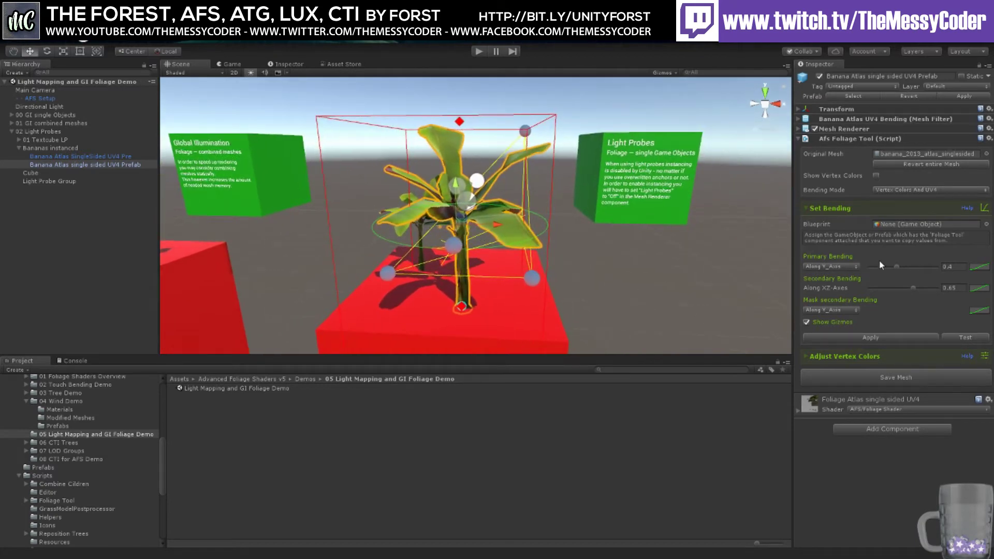
Step: Set the selected banana plant's primary bending to 0.447 and toggle its gizmo display off and on again
mouse_move(899, 266)
mouse_down()
mouse_move(923, 264)
mouse_move(853, 264)
mouse_move(899, 265)
mouse_up()
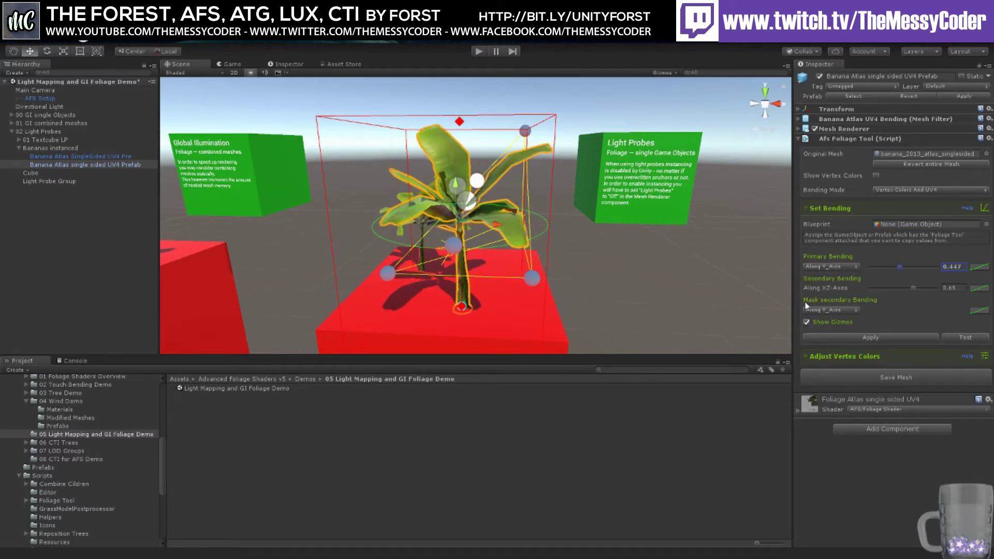
click(807, 322)
click(807, 322)
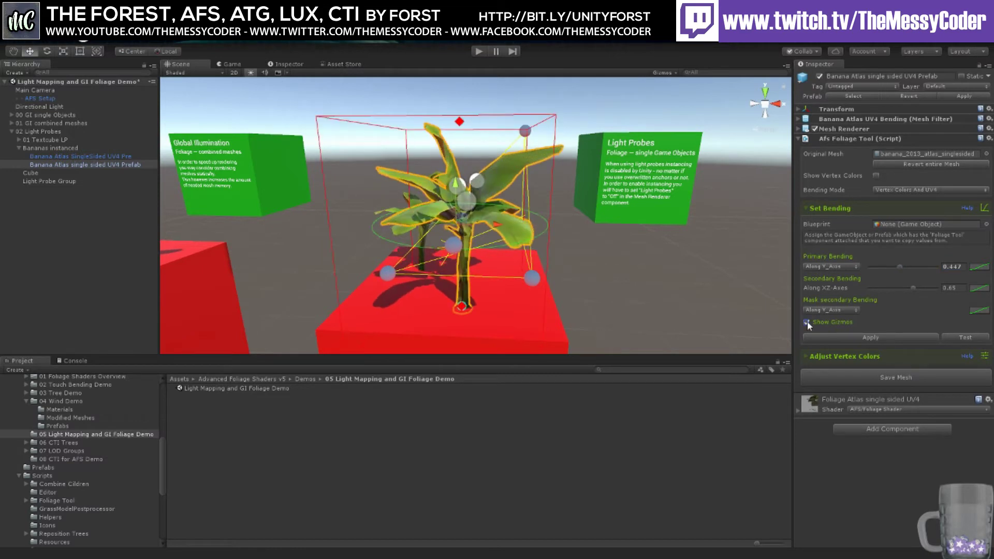
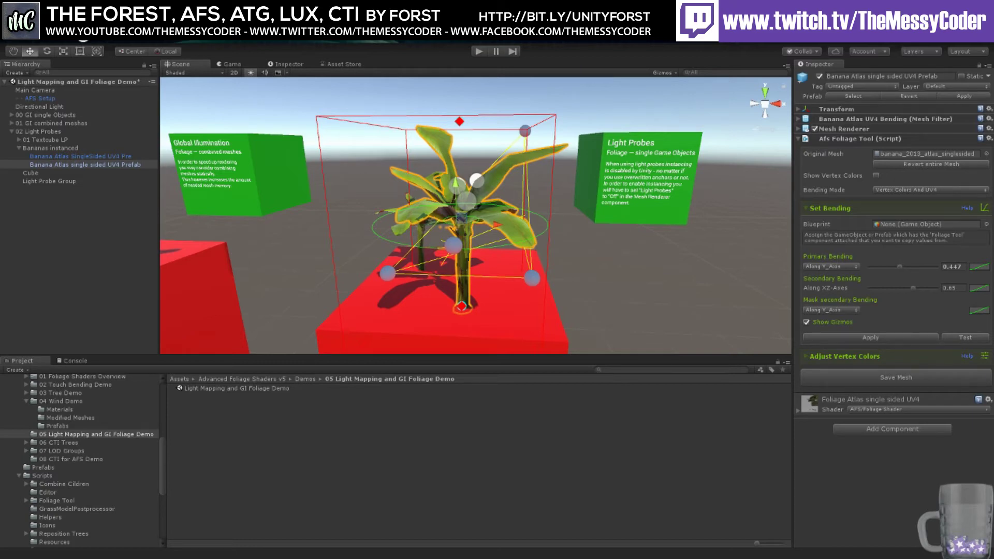
Step: Apply the banana plant's bending settings and test them in play mode before and after, ending with the test stopped
click(964, 338)
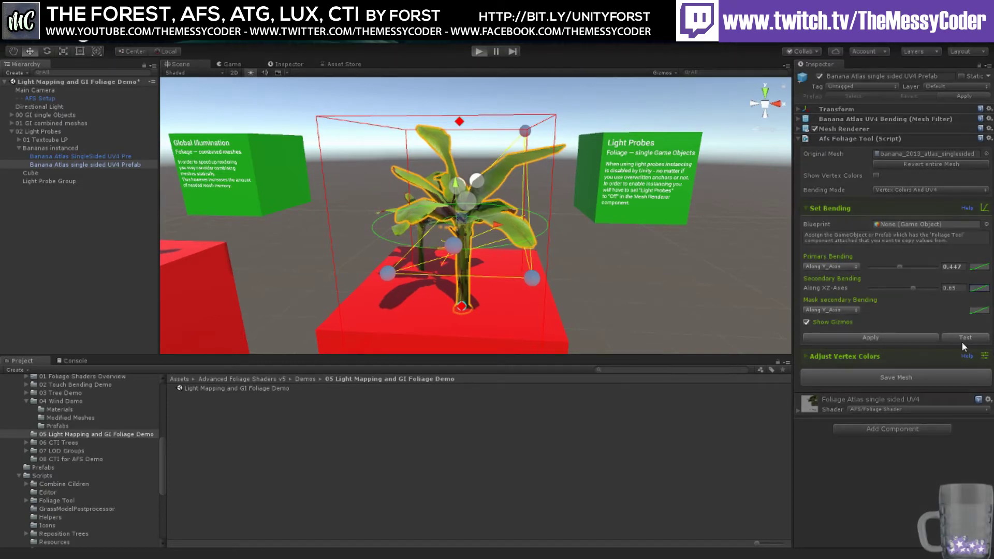
click(962, 336)
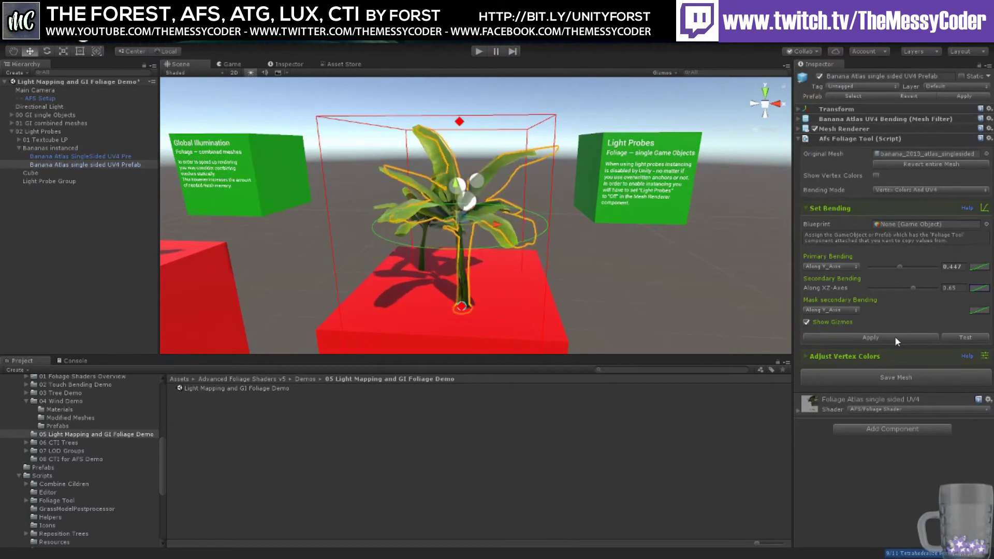
click(890, 335)
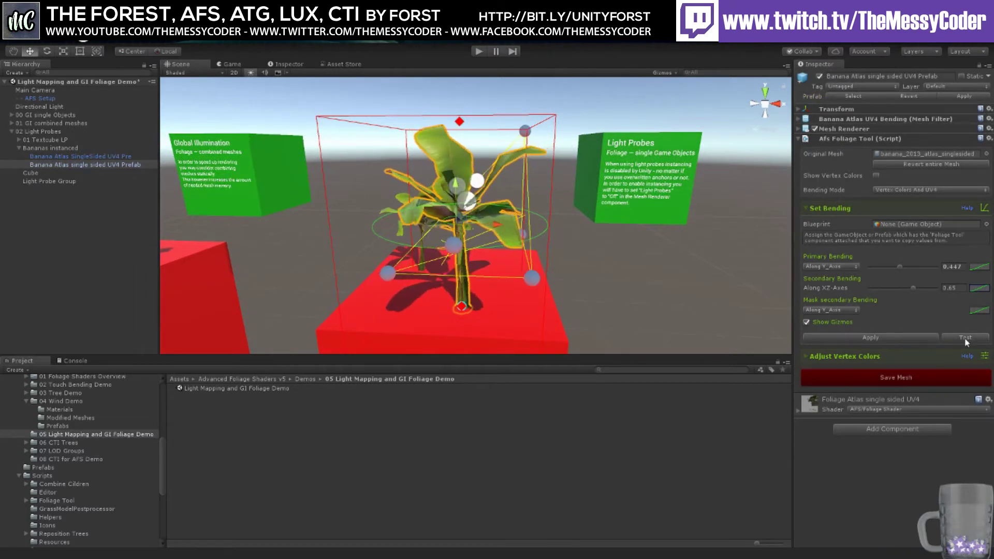
click(961, 338)
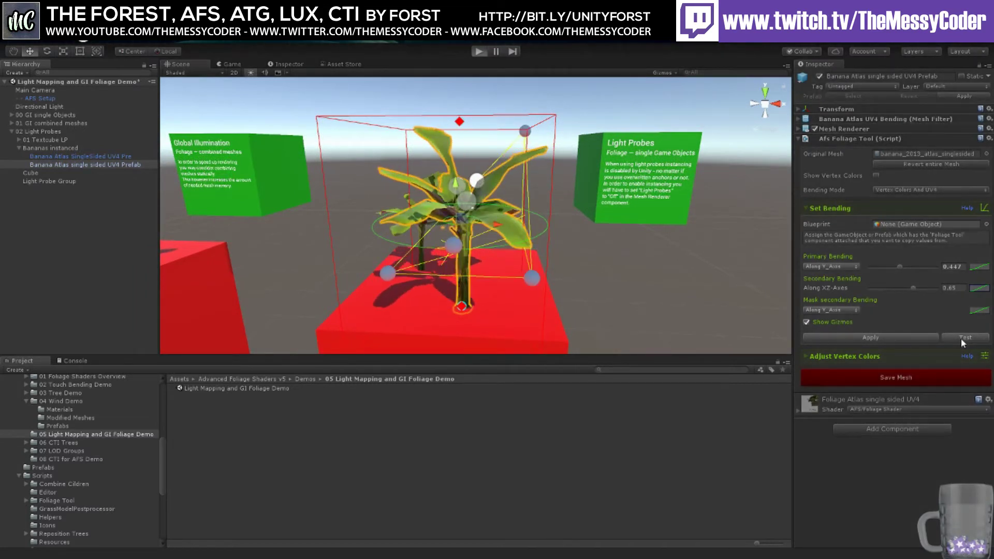
click(966, 337)
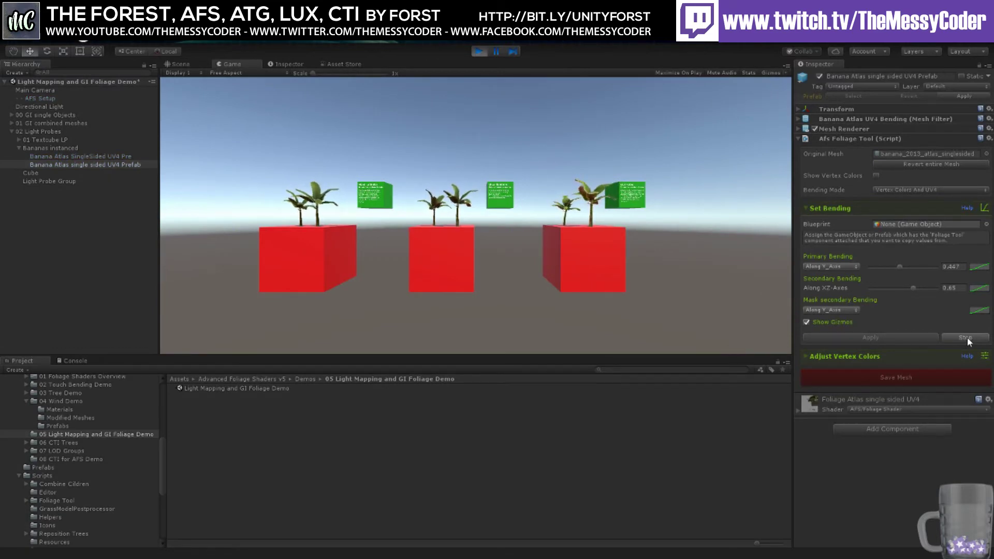
click(966, 338)
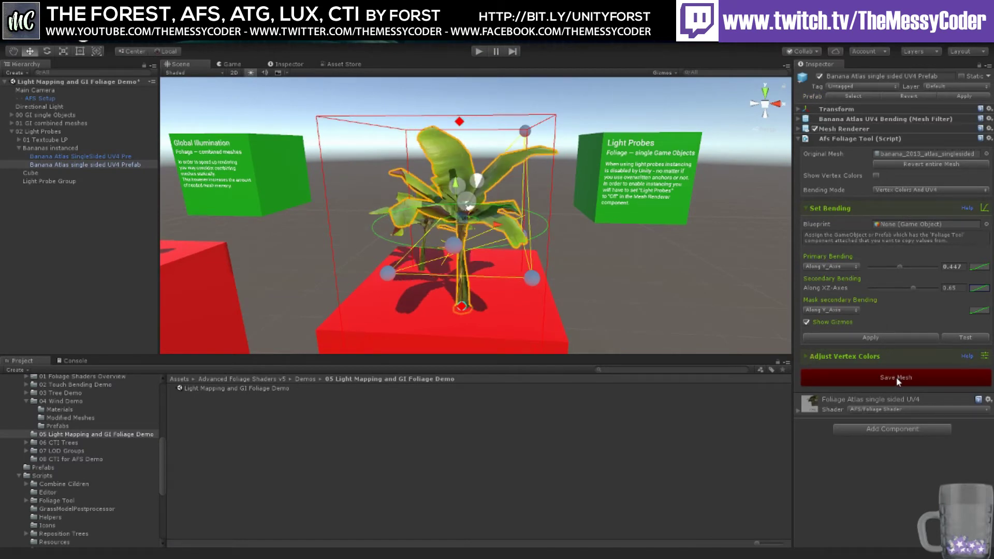
Step: Expand the banana plant's Adjust Vertex Colors settings and undo the last foliage mesh change
click(806, 356)
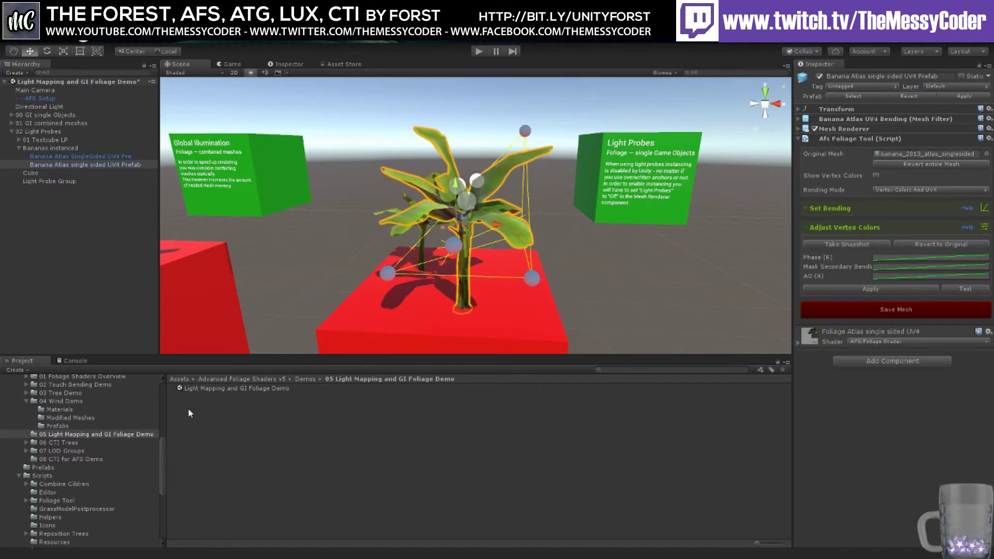
scroll(94, 445, up, 2)
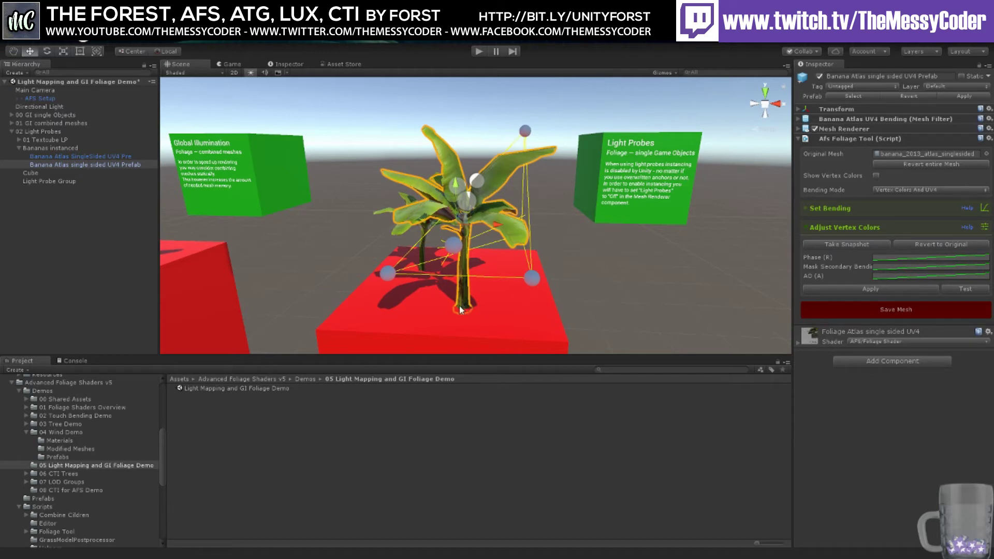
key(ctrl+z)
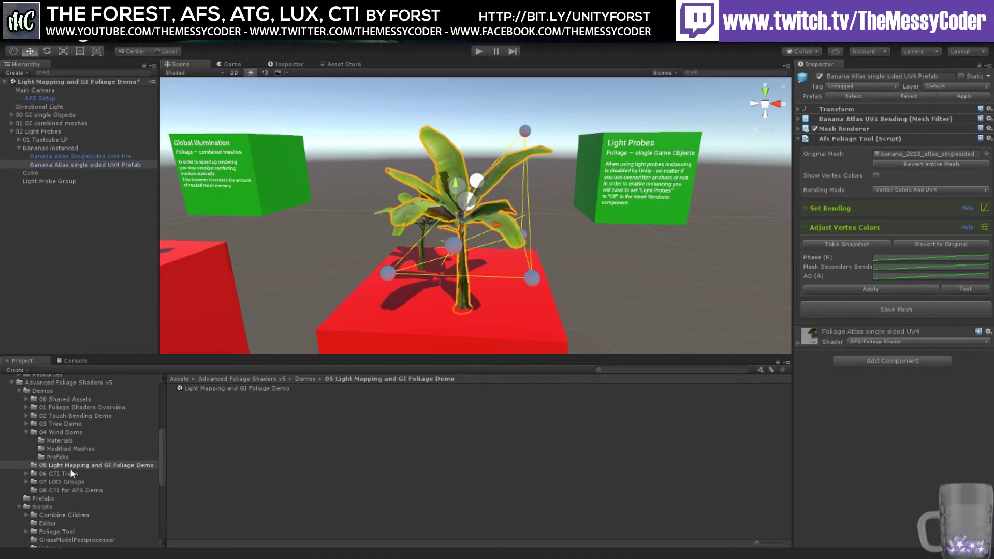
Step: Open the CTI Trees Demo scene from the 06 CTI Trees demo folder and run it in play mode
click(68, 481)
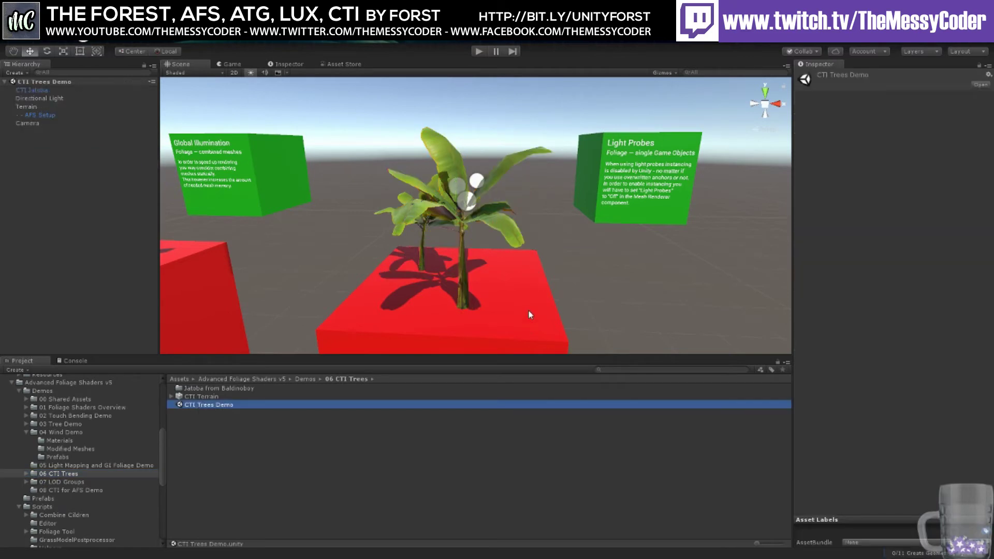
click(481, 51)
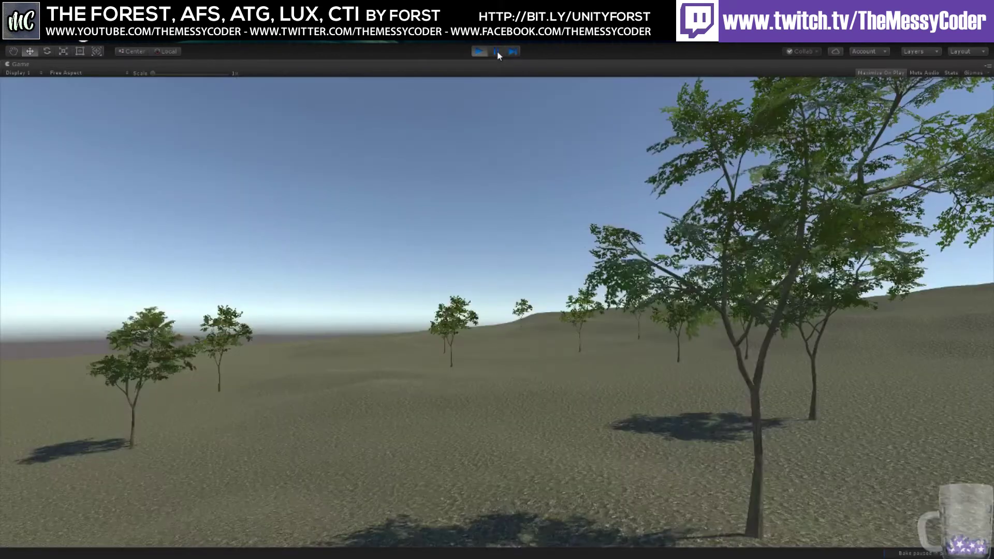
Step: Fly across the running CTI Trees Demo terrain and examine the trees' branches, leaves and wind movement up close and from afar
right_drag(576, 259, 722, 280)
key(w)
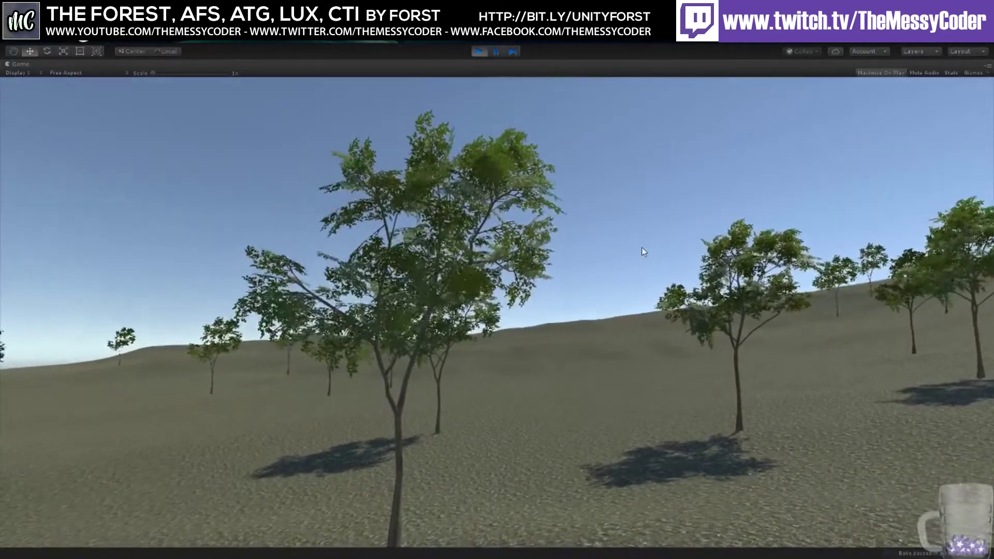
key(w)
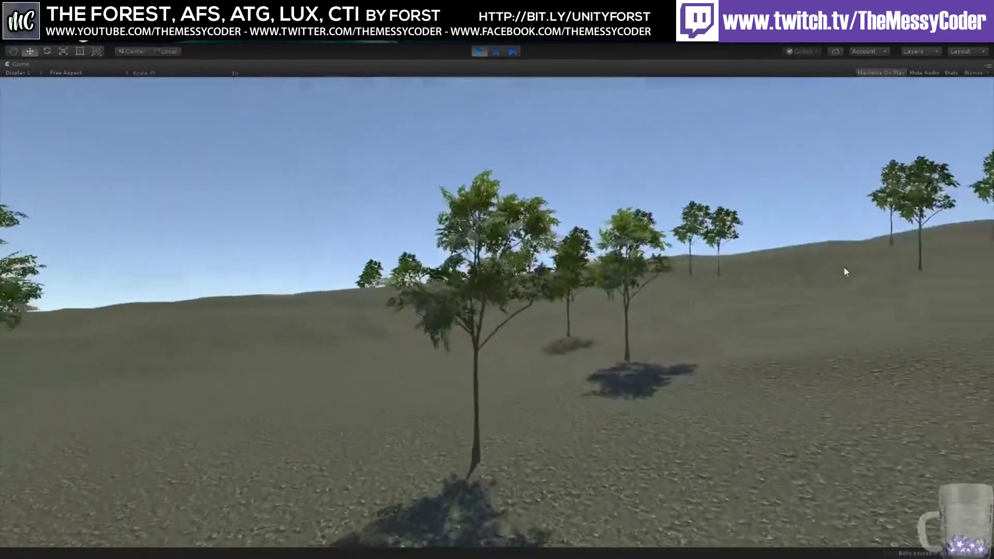
key(w)
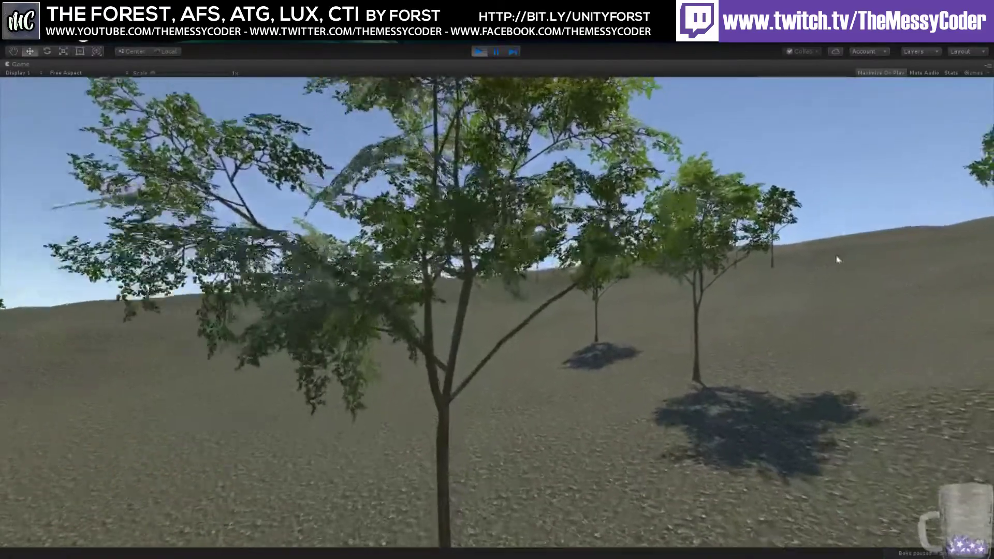
key(w)
key(w)
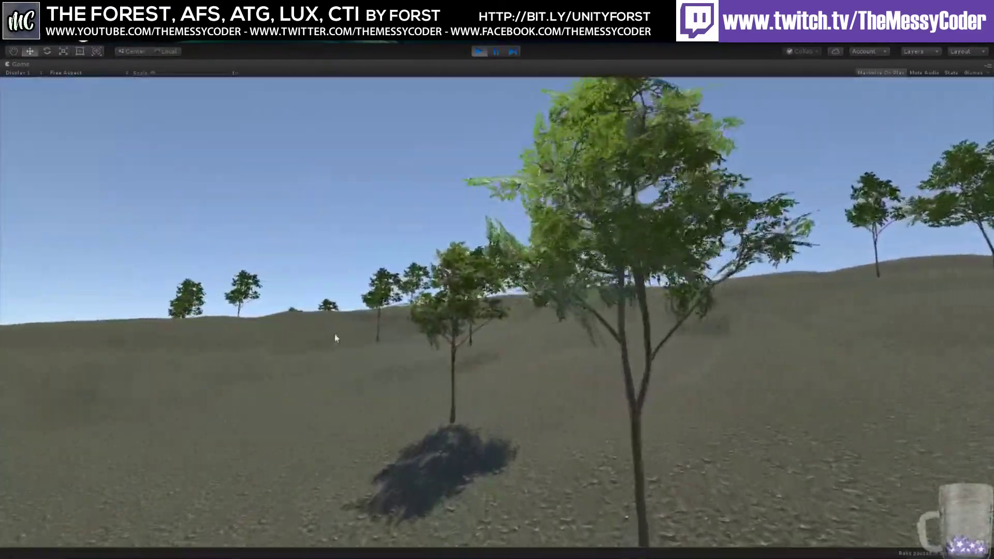
key(w)
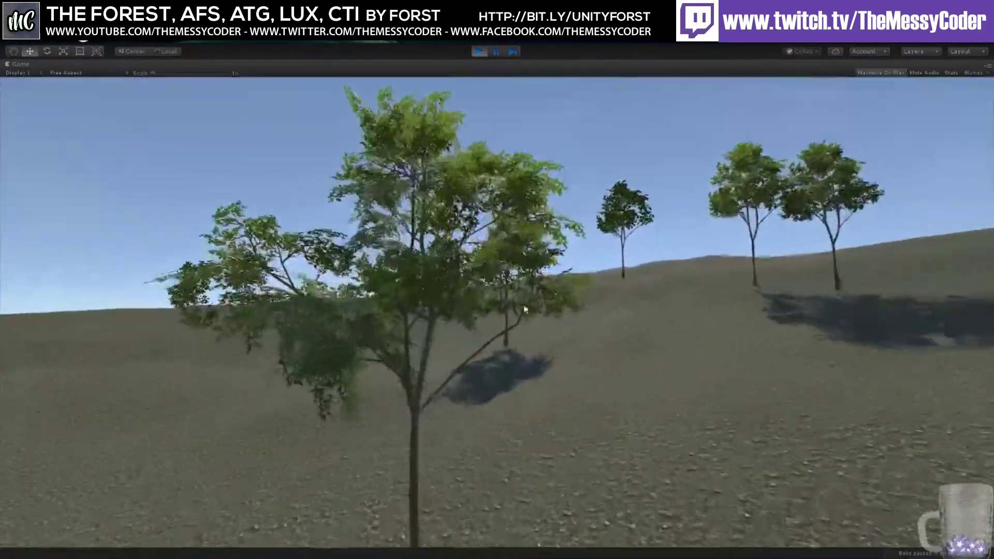
key(w)
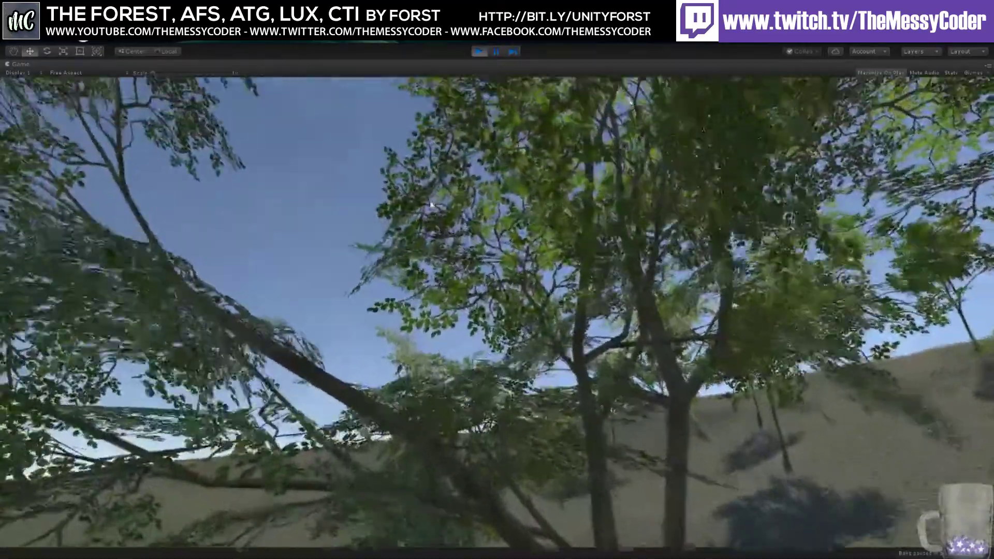
key(w)
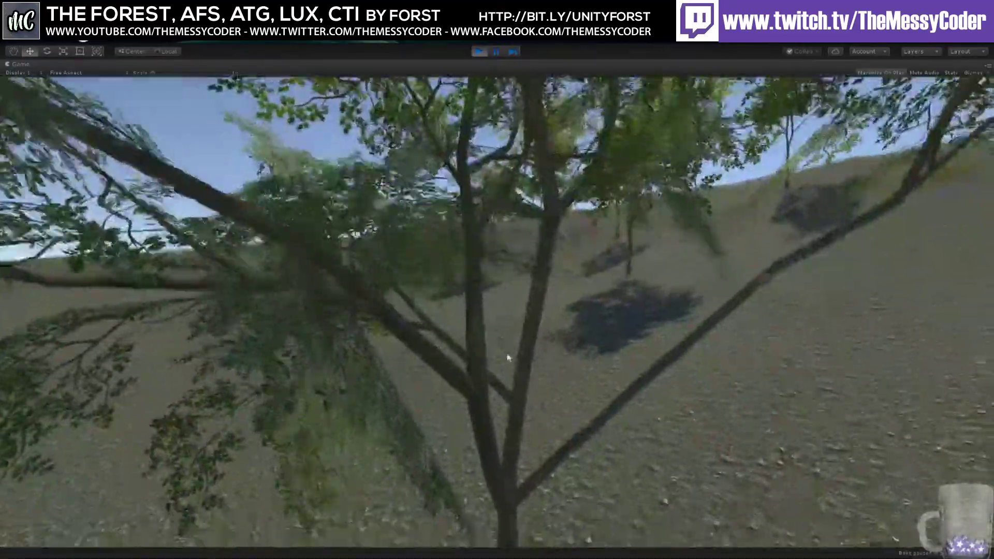
key(w)
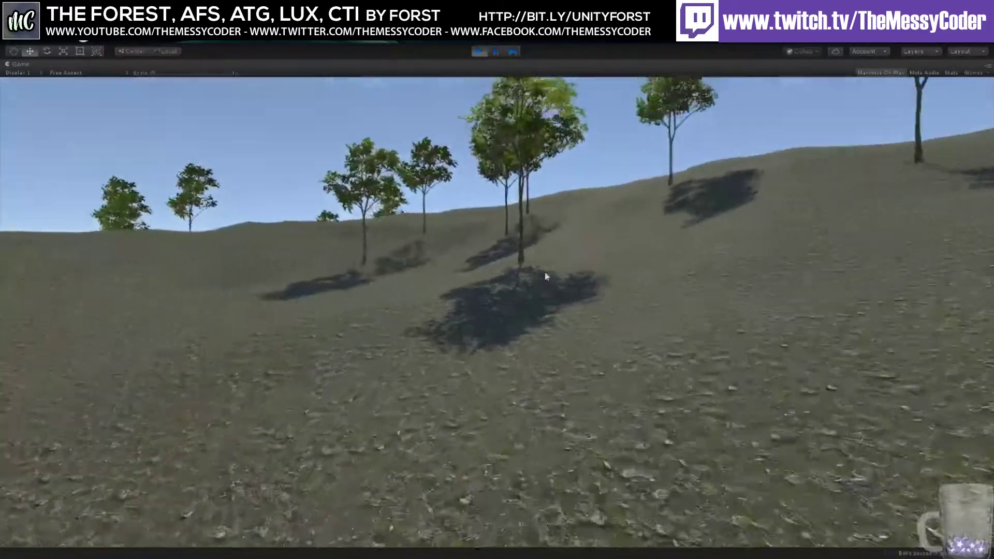
key(w)
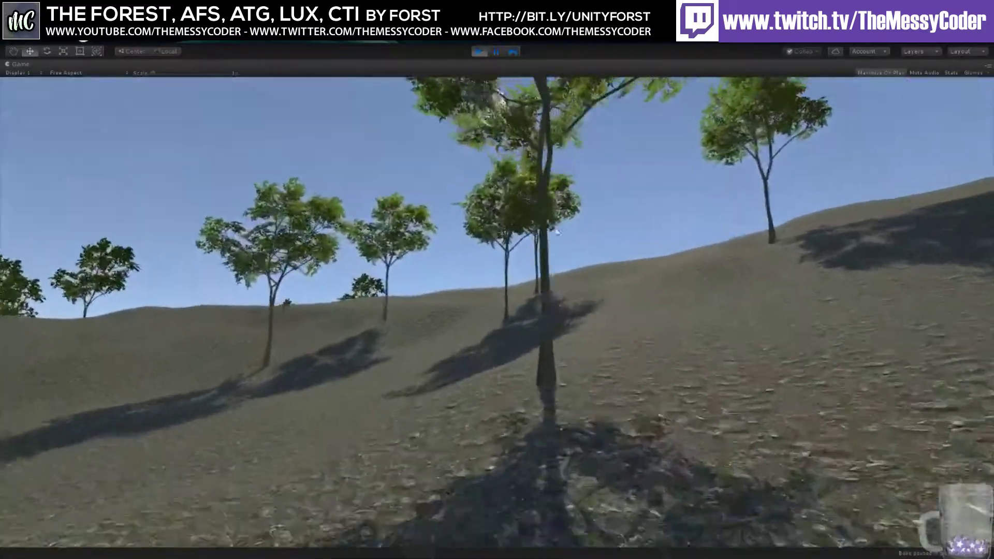
key(w)
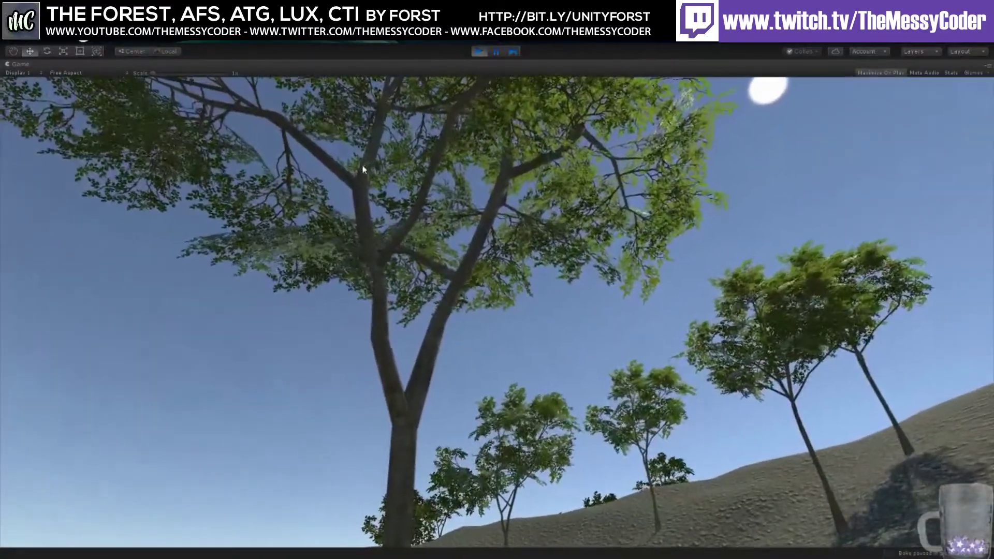
key(w)
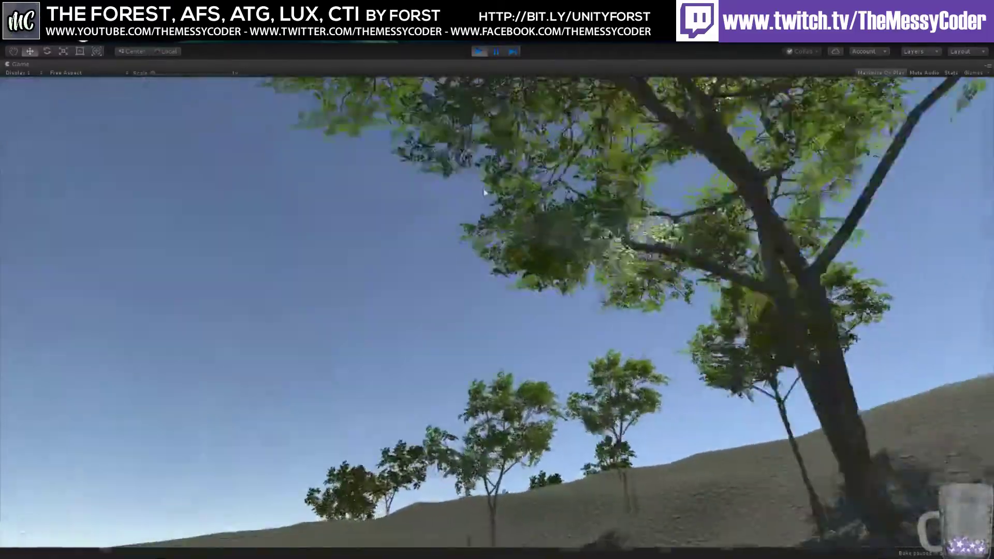
key(w)
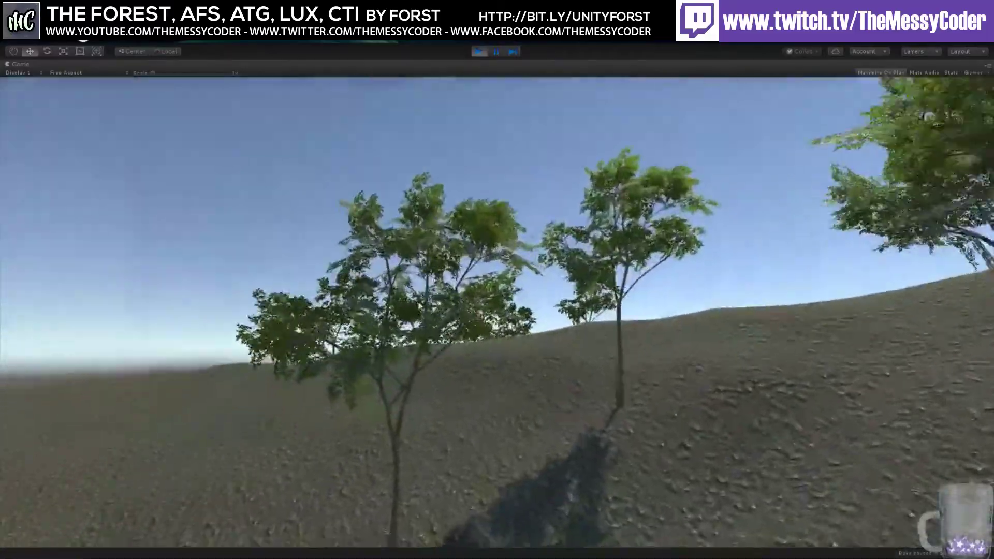
key(w)
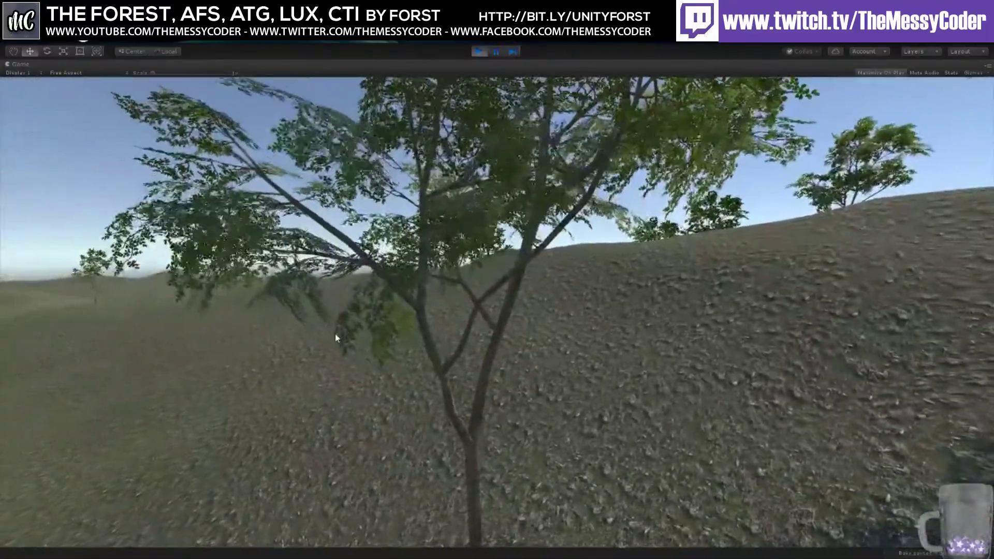
key(w)
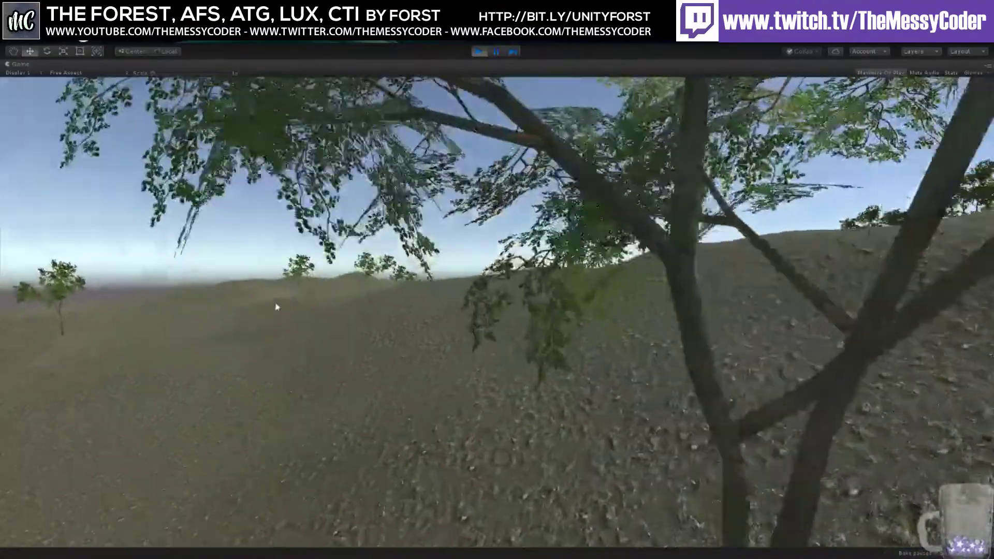
key(w)
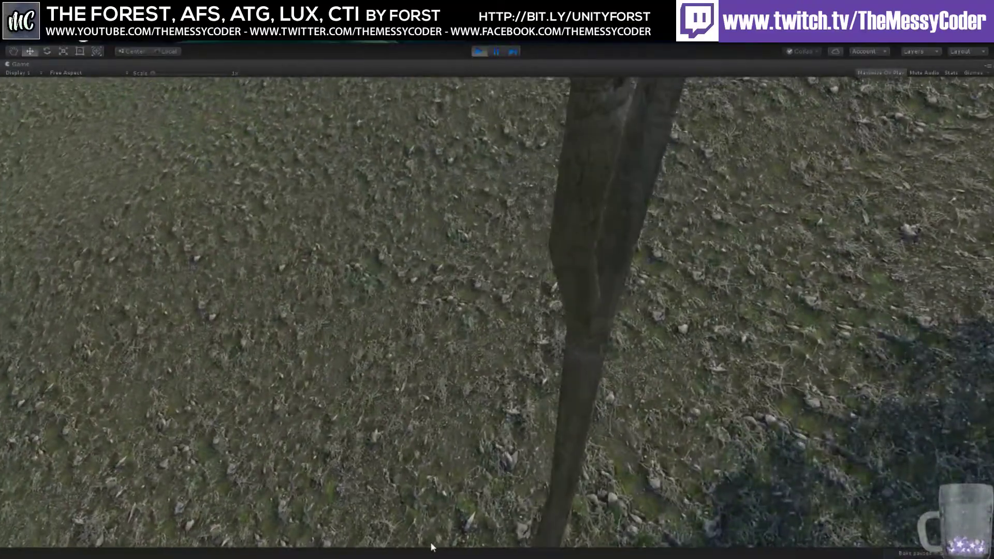
key(w)
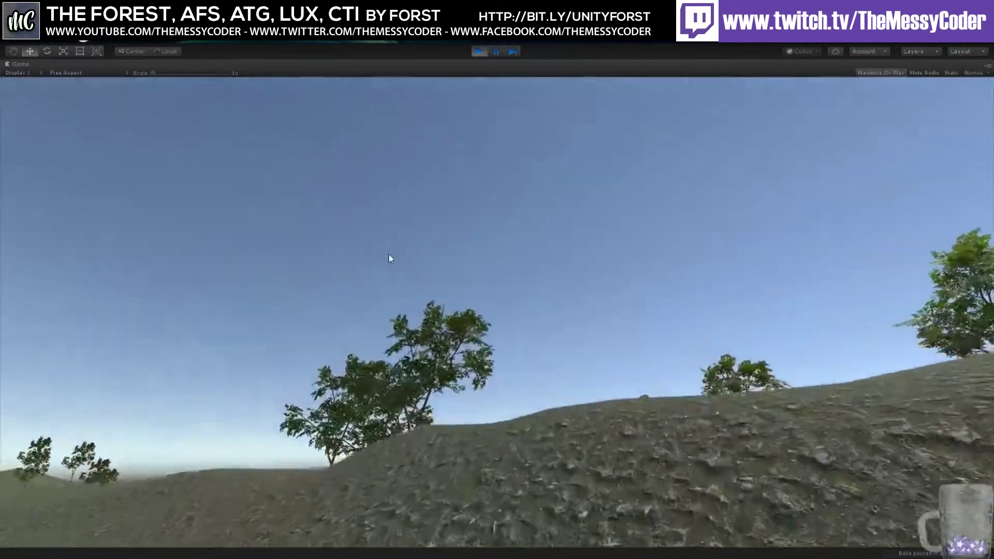
key(w)
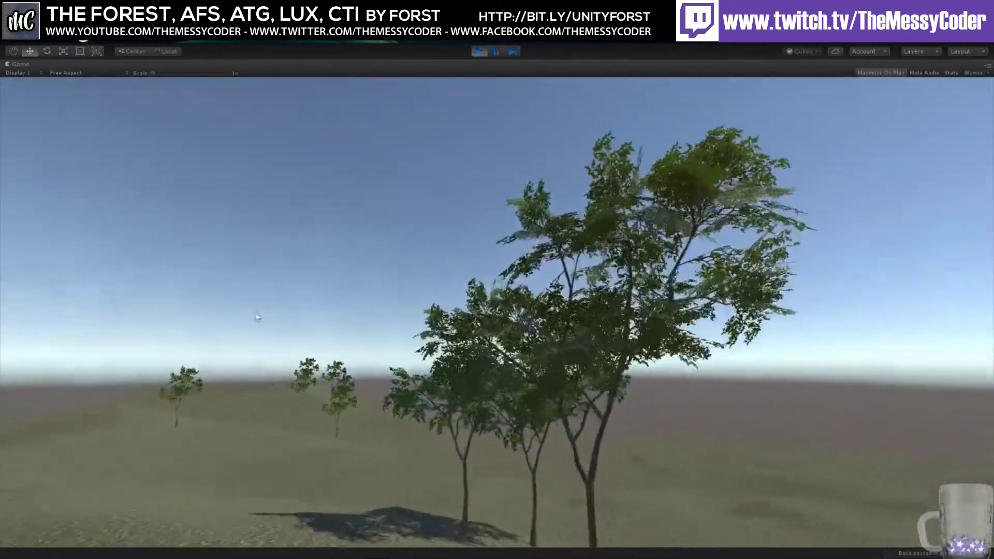
key(w)
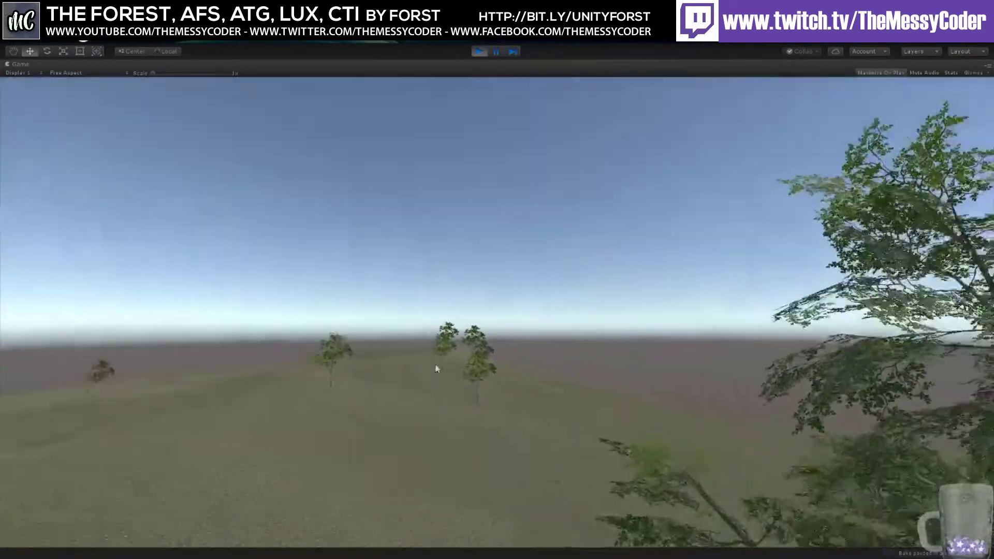
Step: Fly across the open terrain of the running scene and examine the scattered trees and their shadows from various distances
key(w)
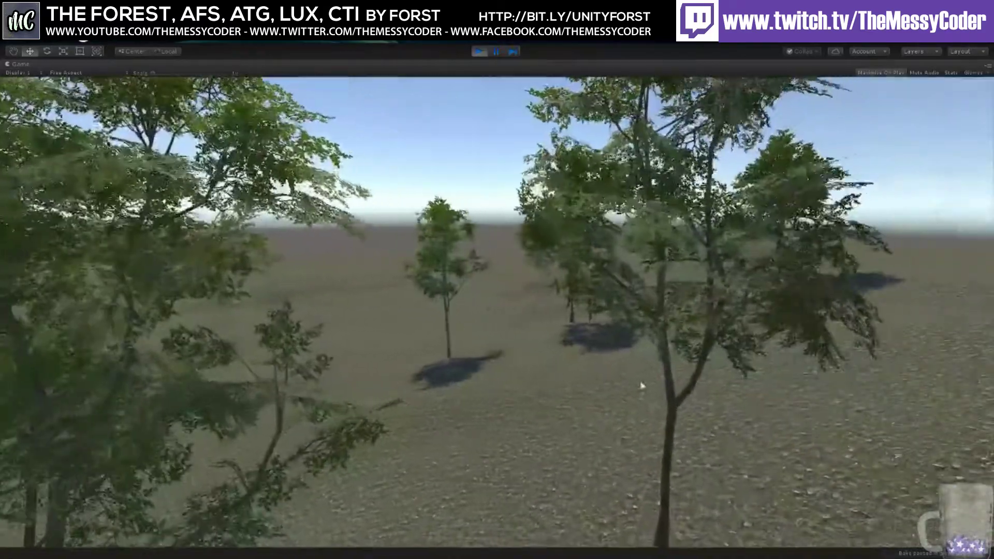
key(w)
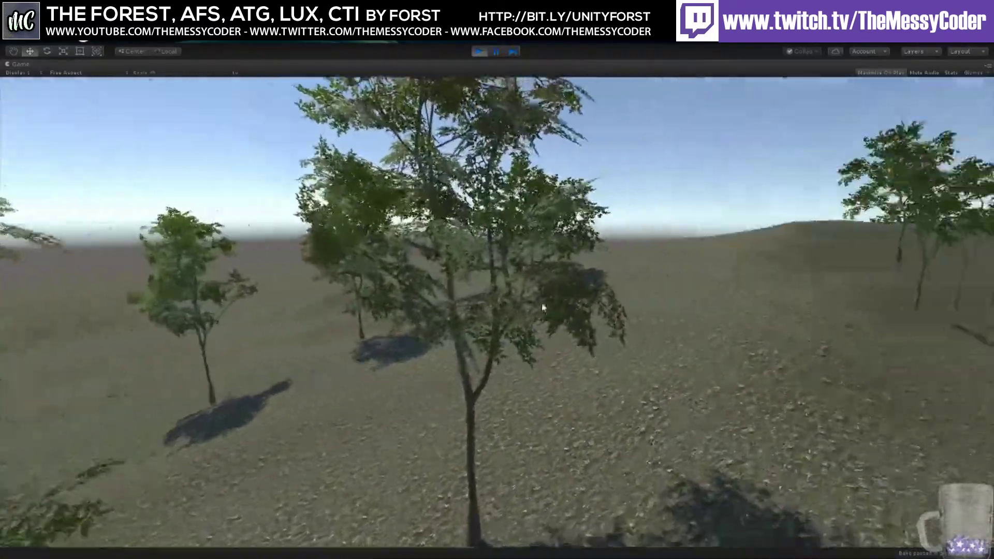
key(w)
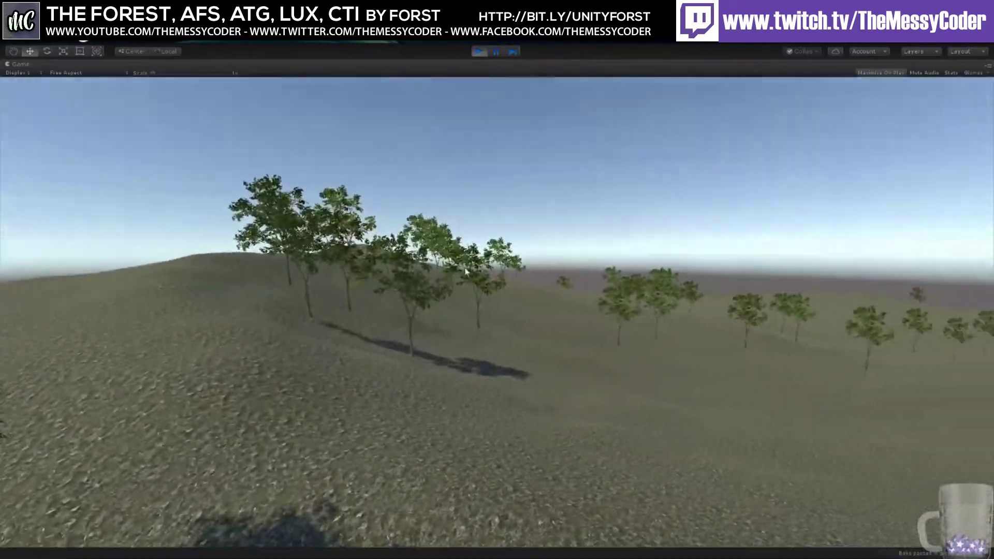
key(w)
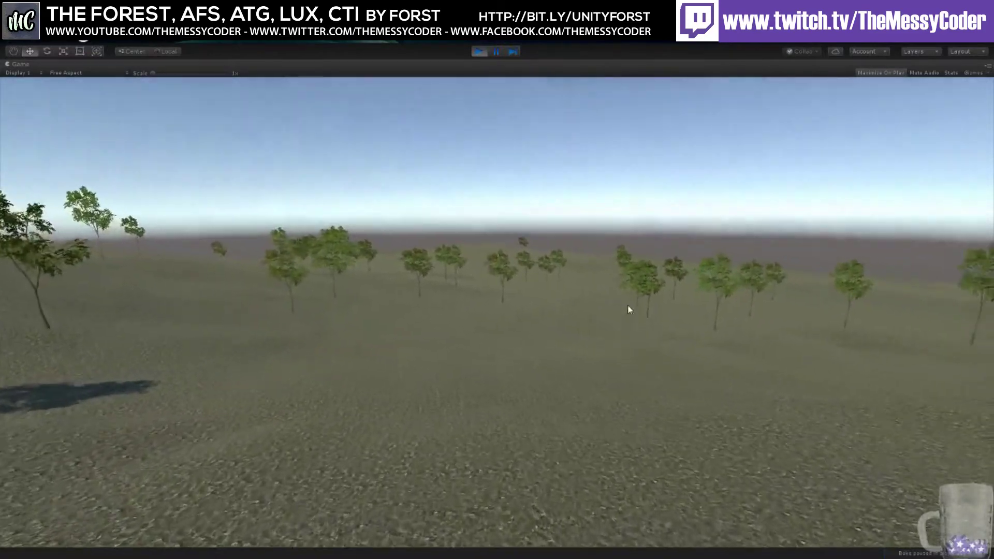
key(w)
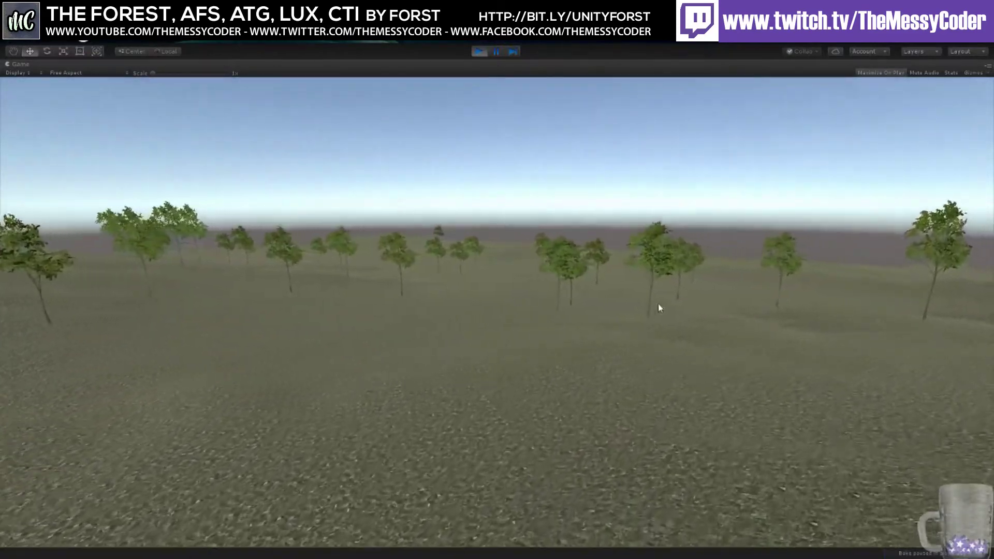
key(w)
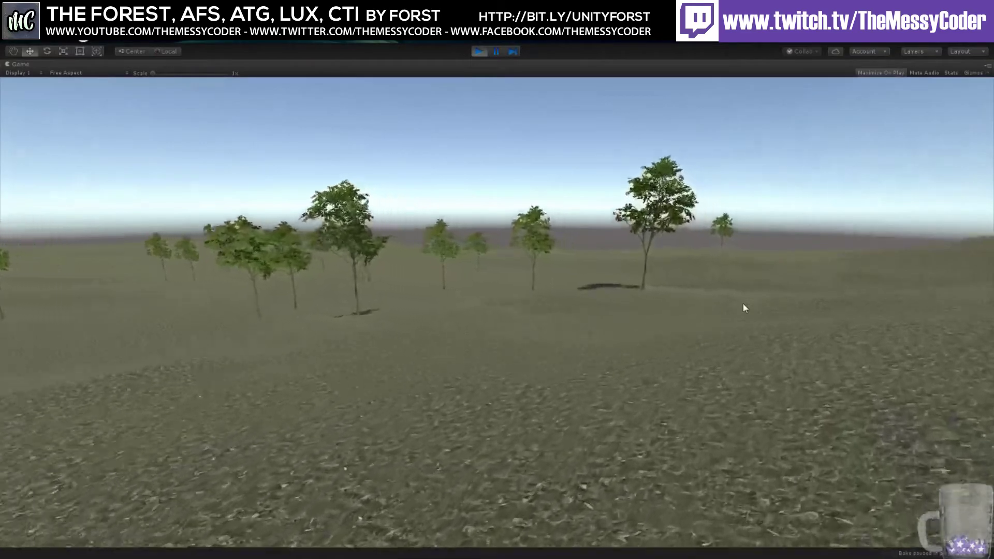
key(w)
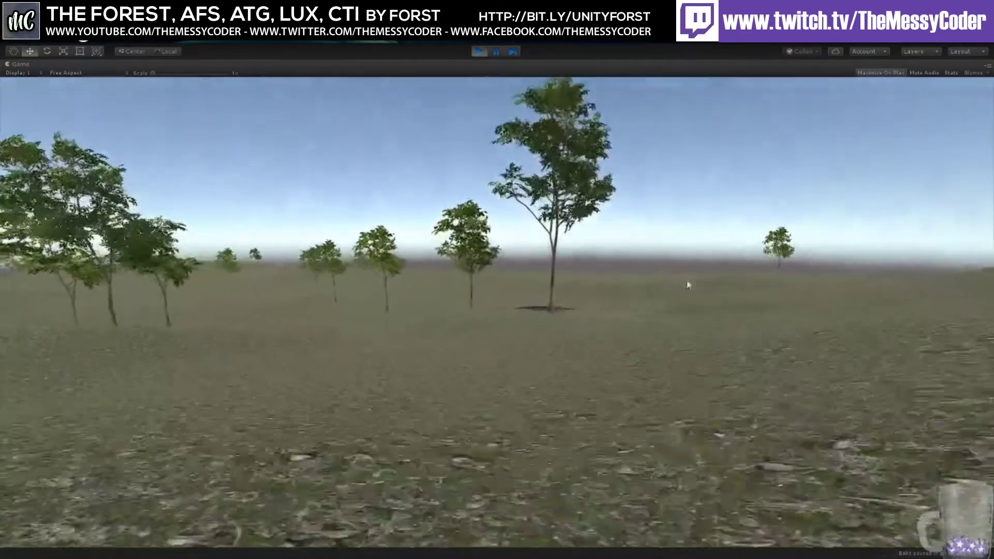
Step: Approach a tall tree to examine its trunk and lower branches, and move on to the paired trees farther across the terrain
key(w)
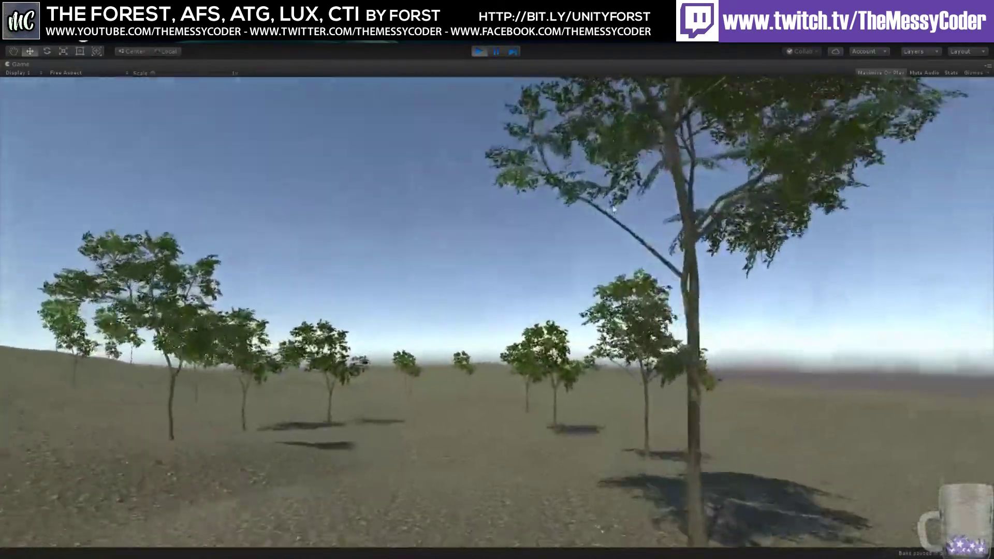
key(w)
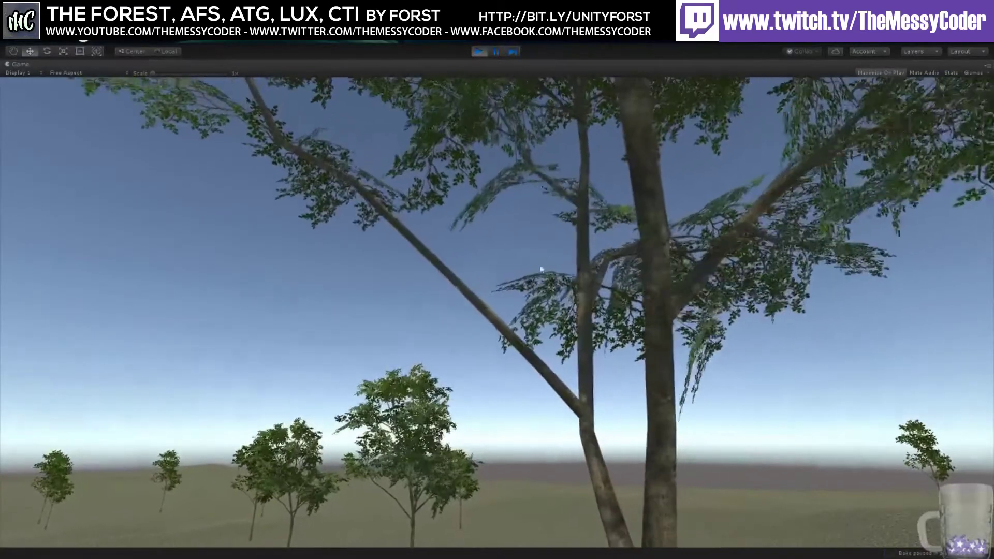
key(w)
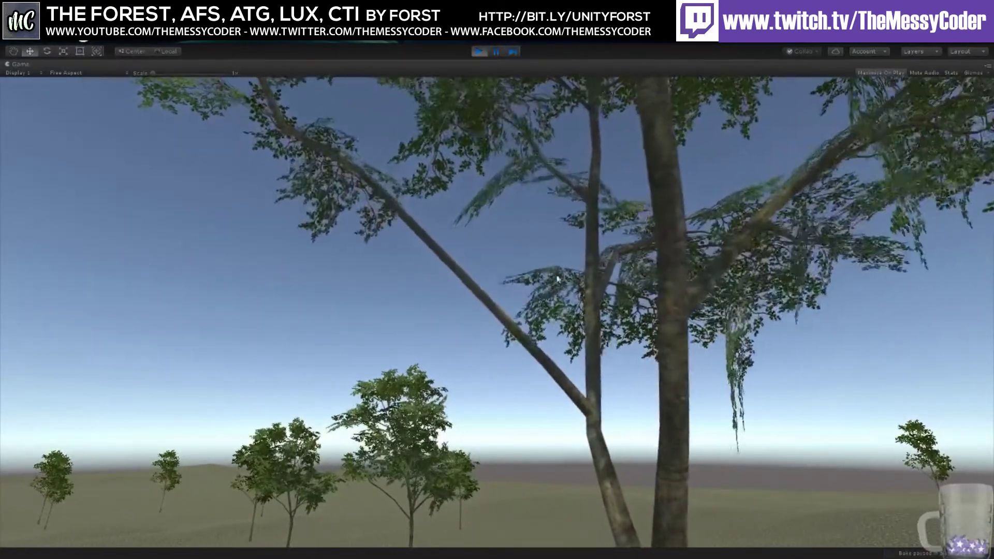
key(w)
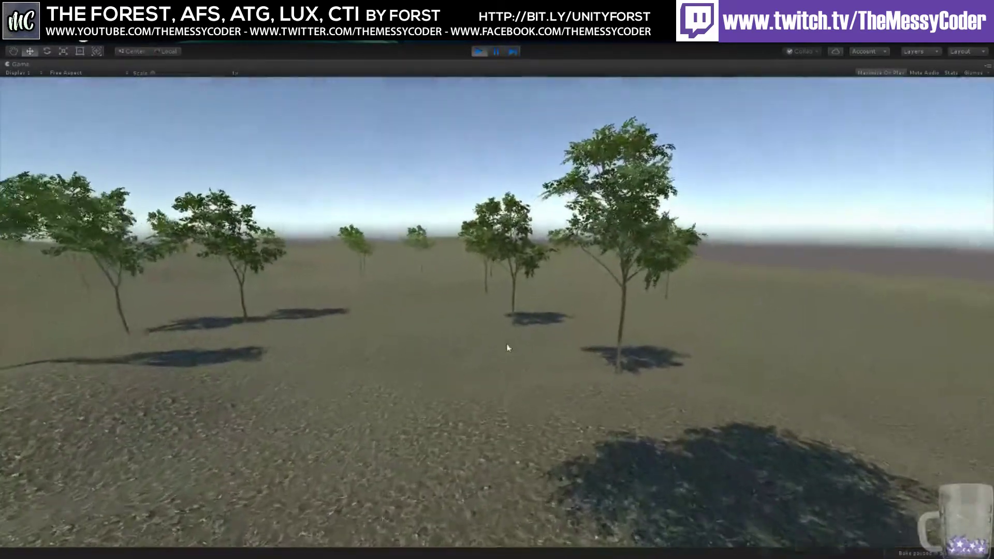
key(w)
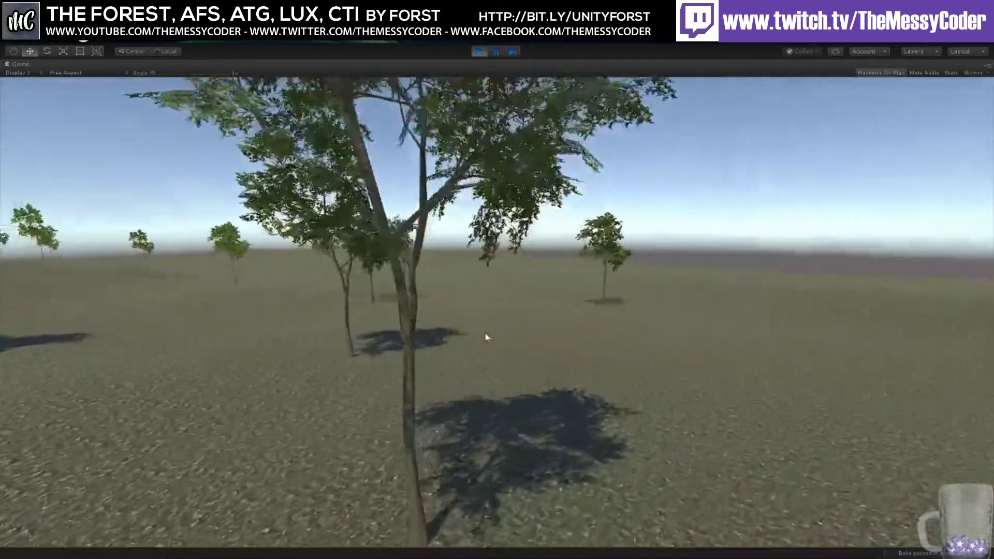
key(w)
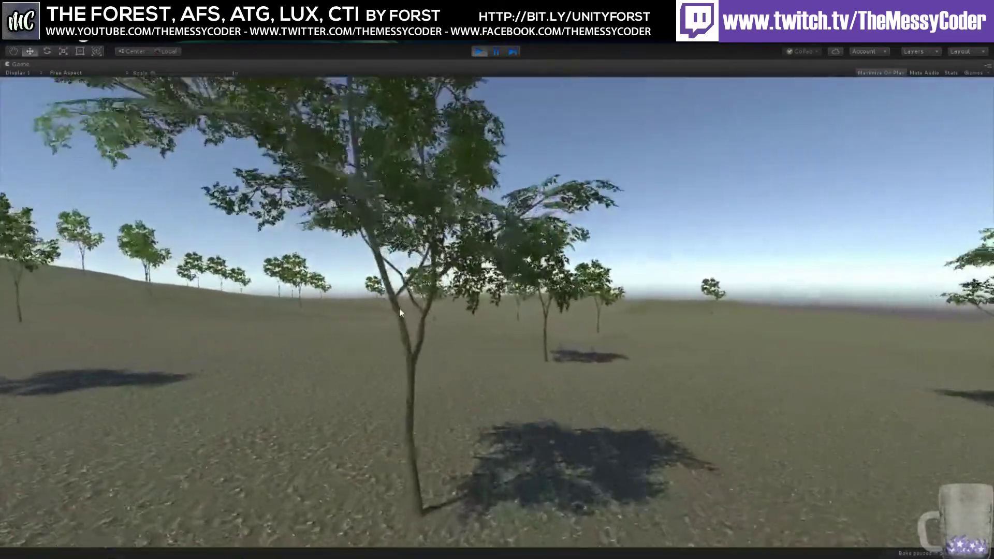
key(w)
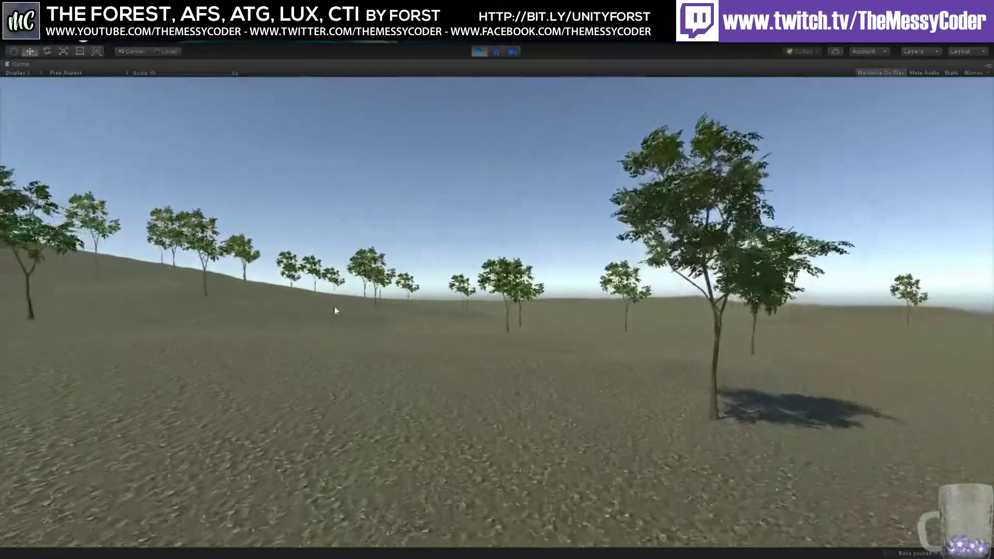
key(w)
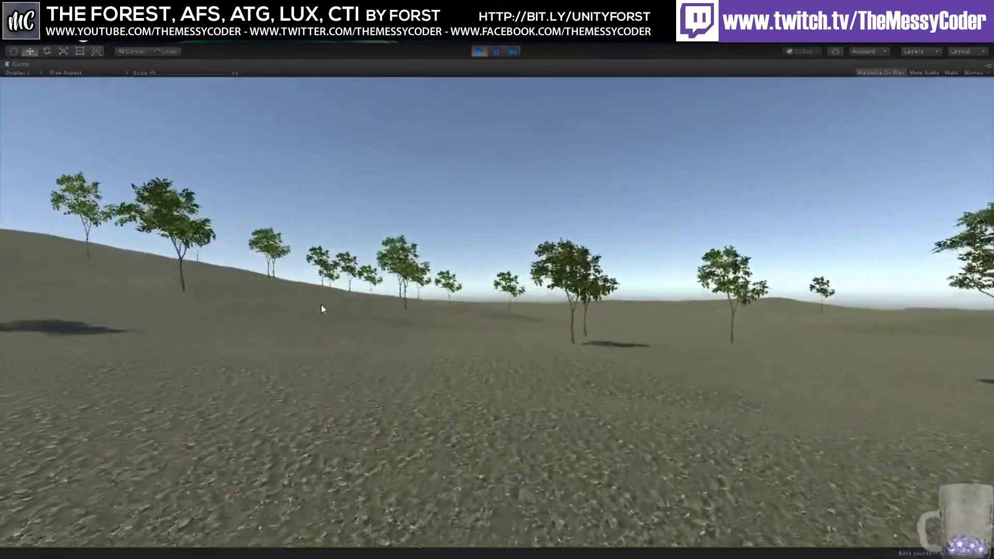
key(w)
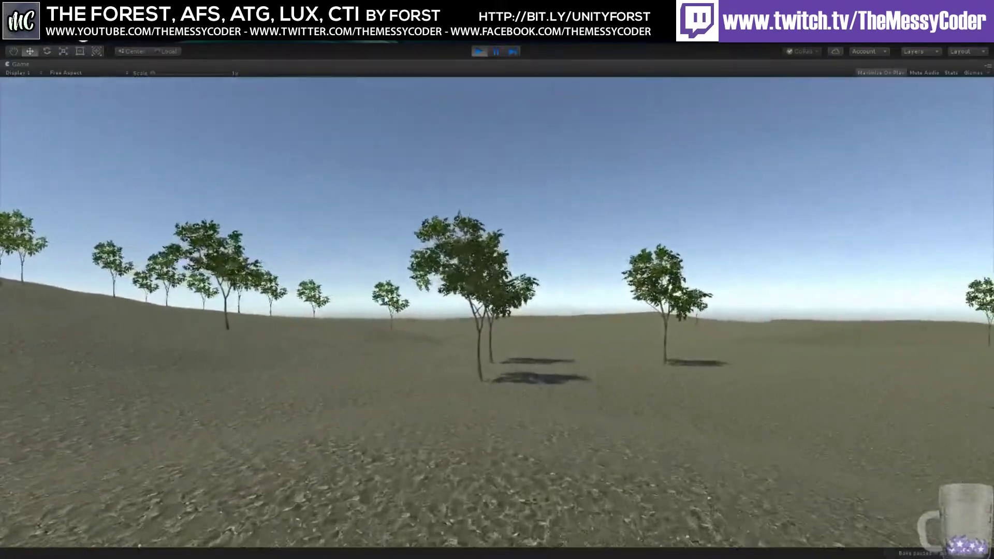
key(w)
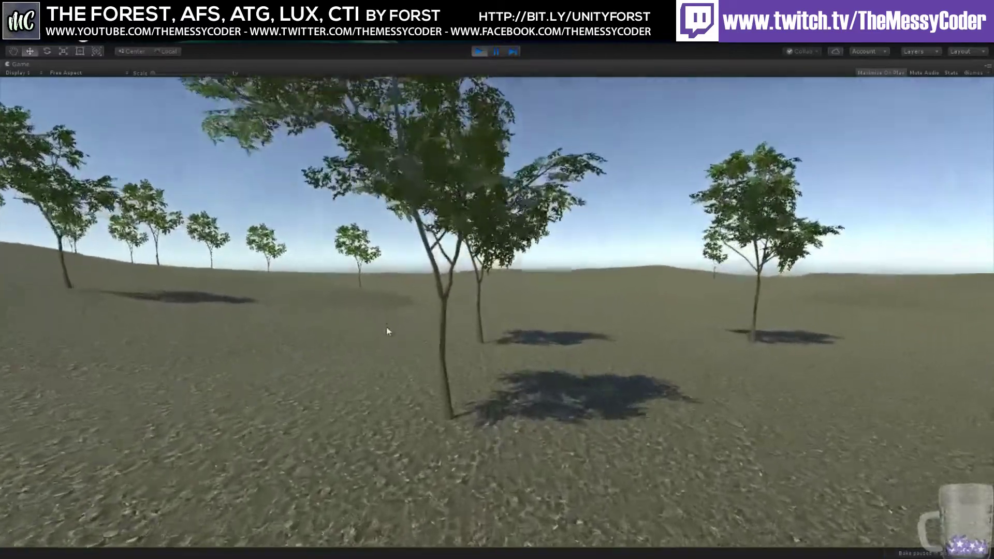
Step: Examine a tree's canopy from underneath, following the trunk up to the swaying branches and the sunlit leaves against the sky
key(w)
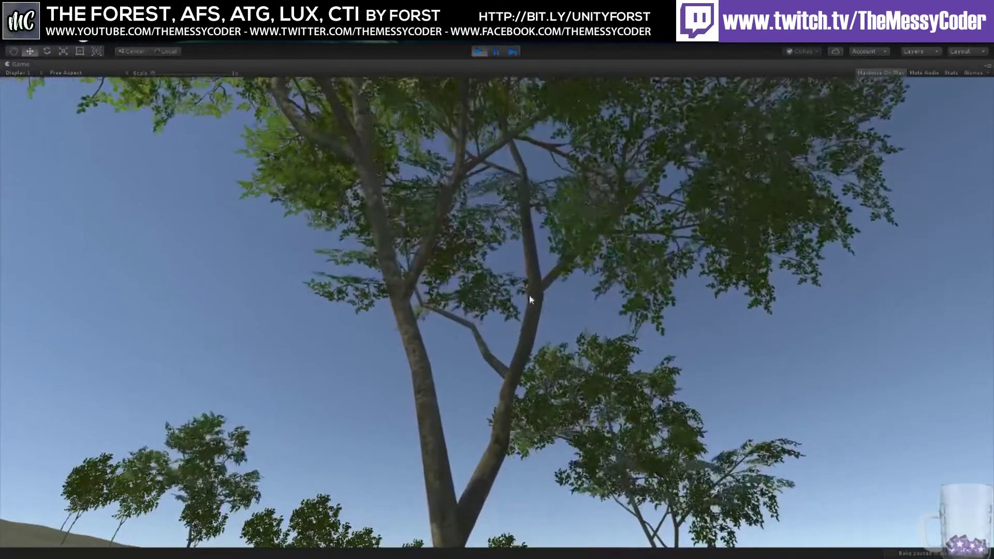
key(d)
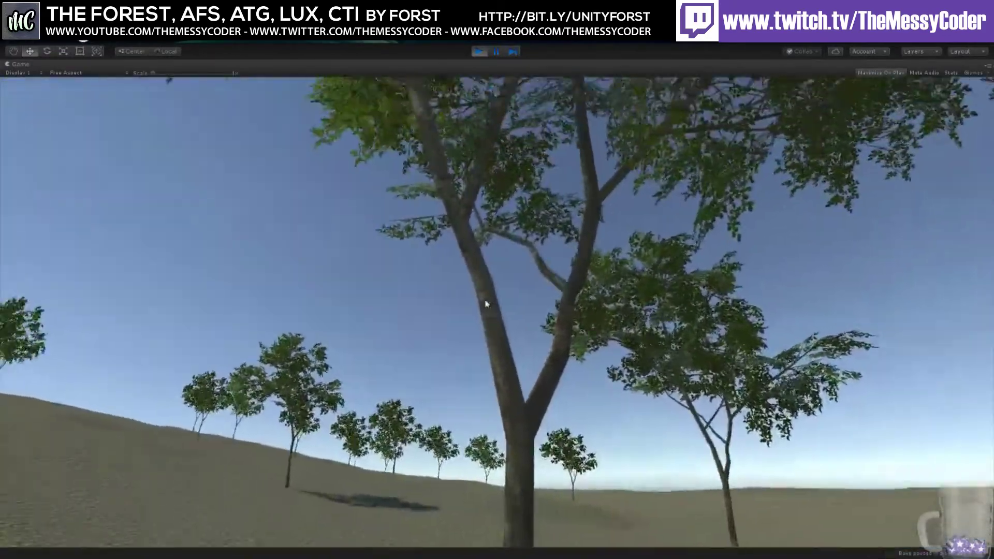
key(w)
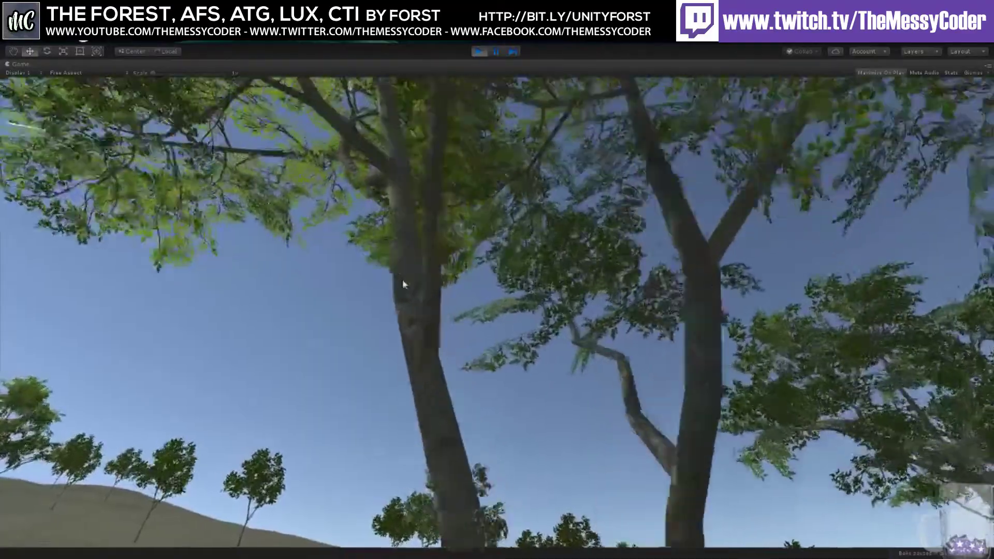
key(w)
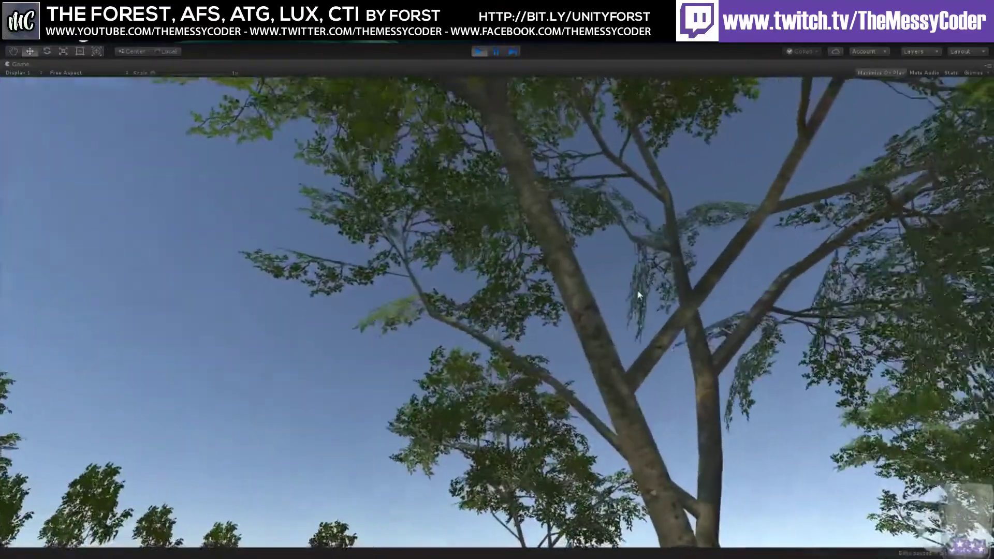
key(w)
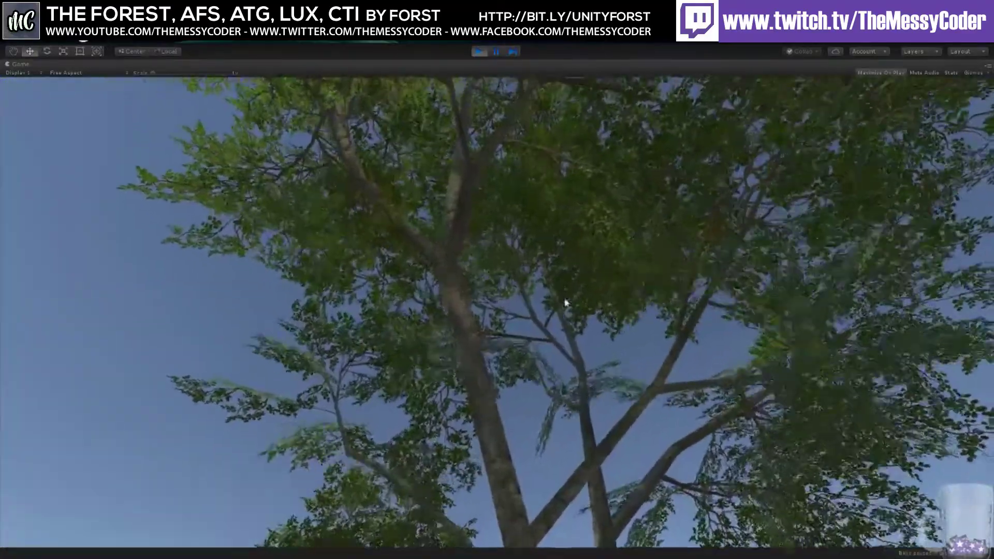
key(w)
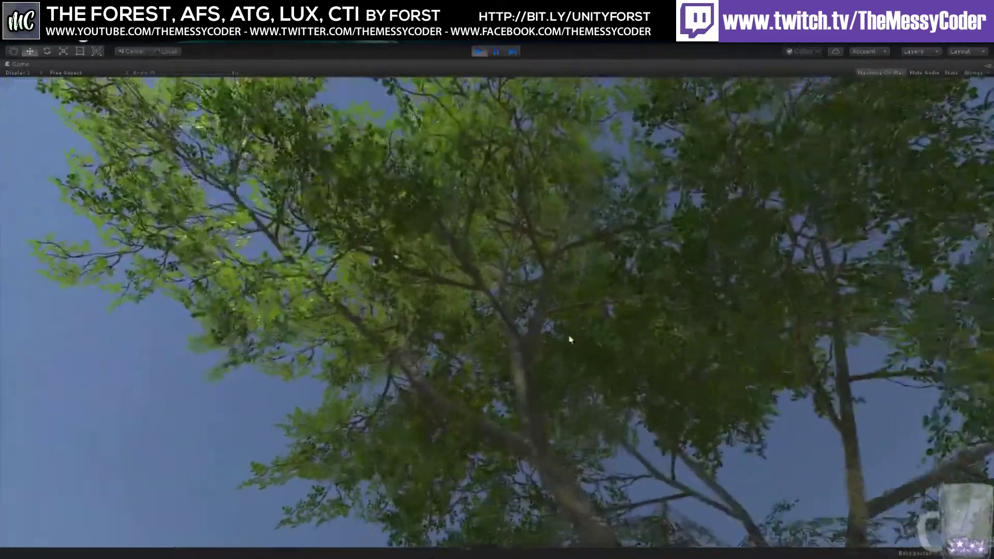
key(w)
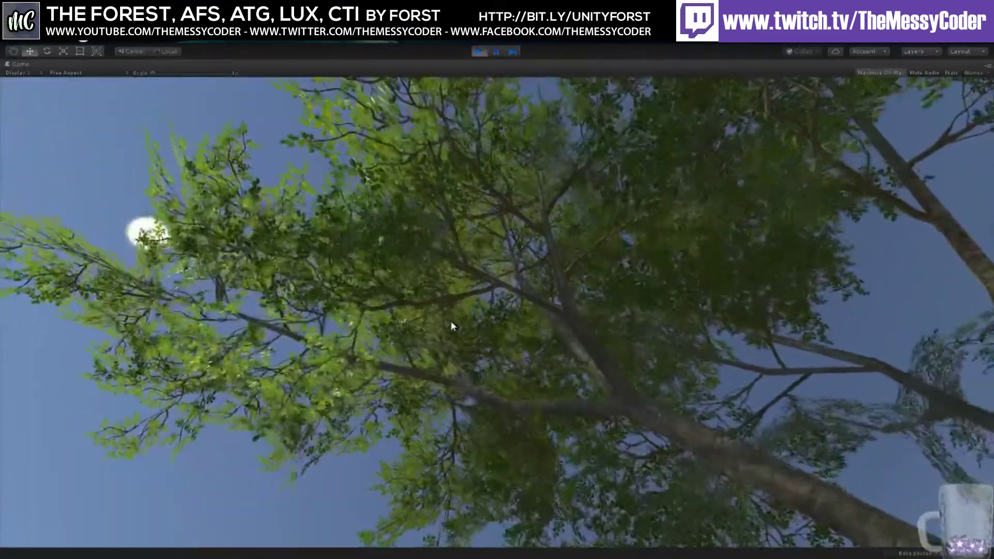
key(w)
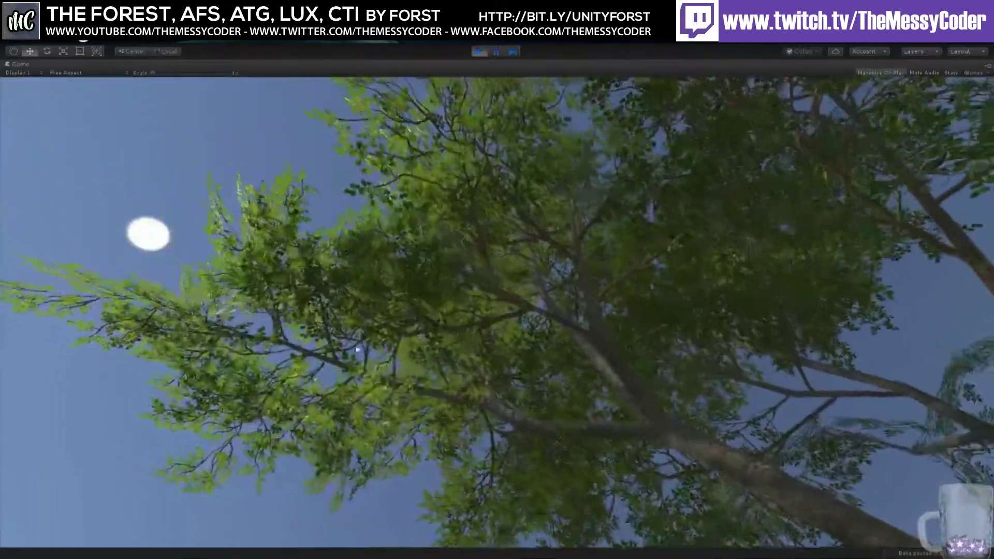
key(w)
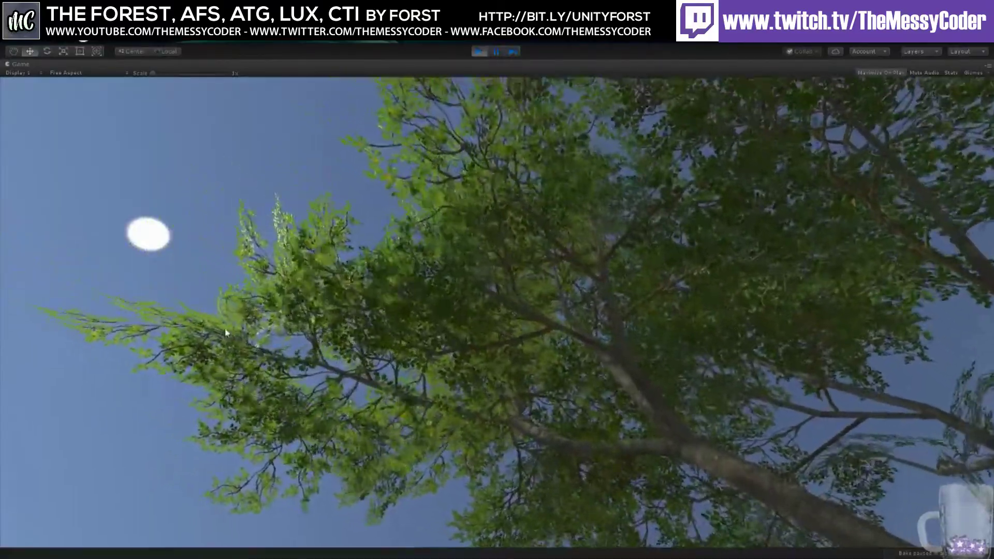
key(w)
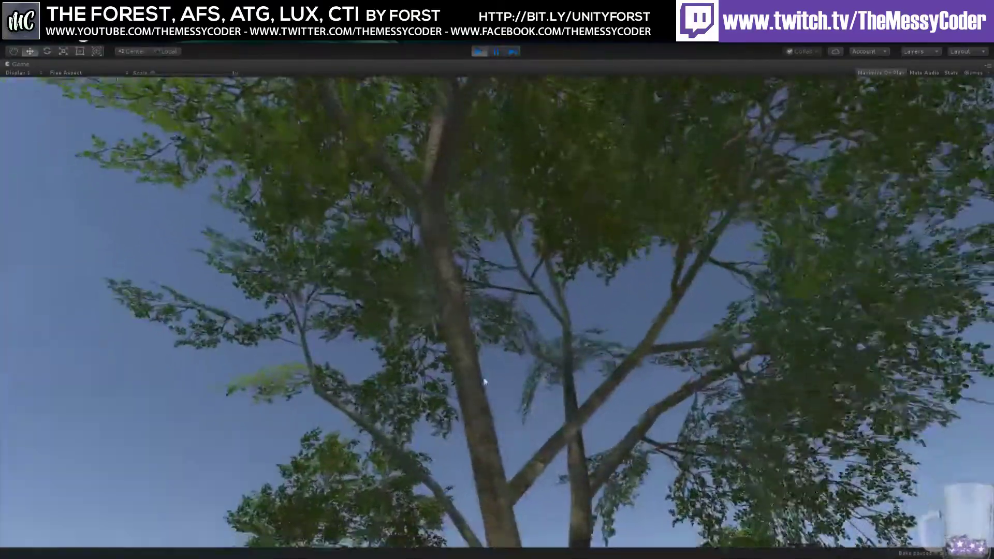
Step: Leave the canopy, pass the neighbouring tree and fly toward the hillside to examine the tree groups there
key(w)
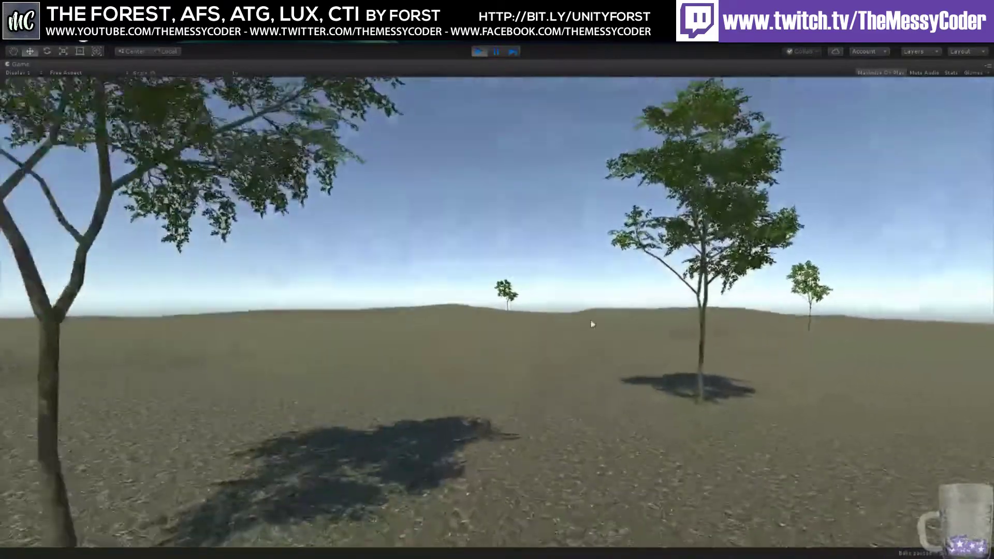
key(w)
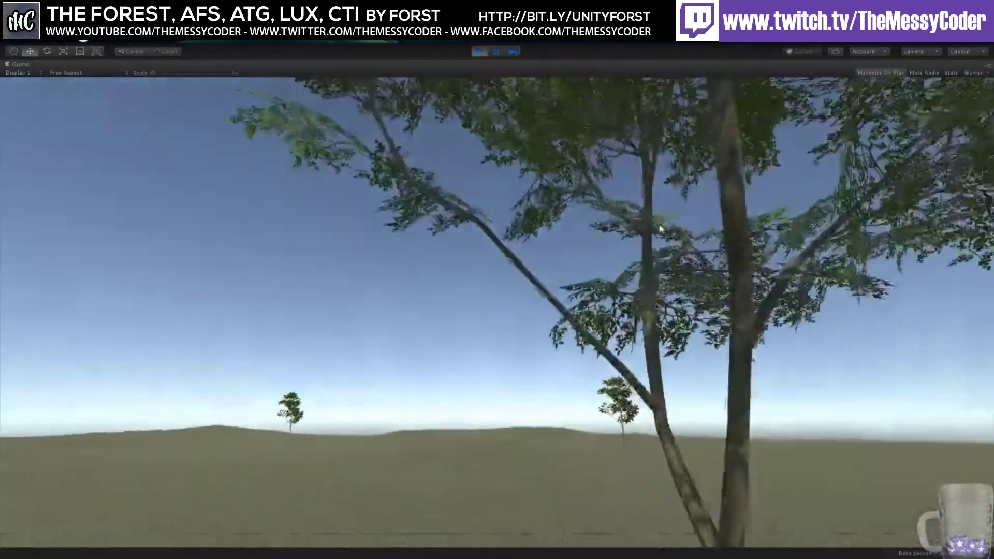
key(w)
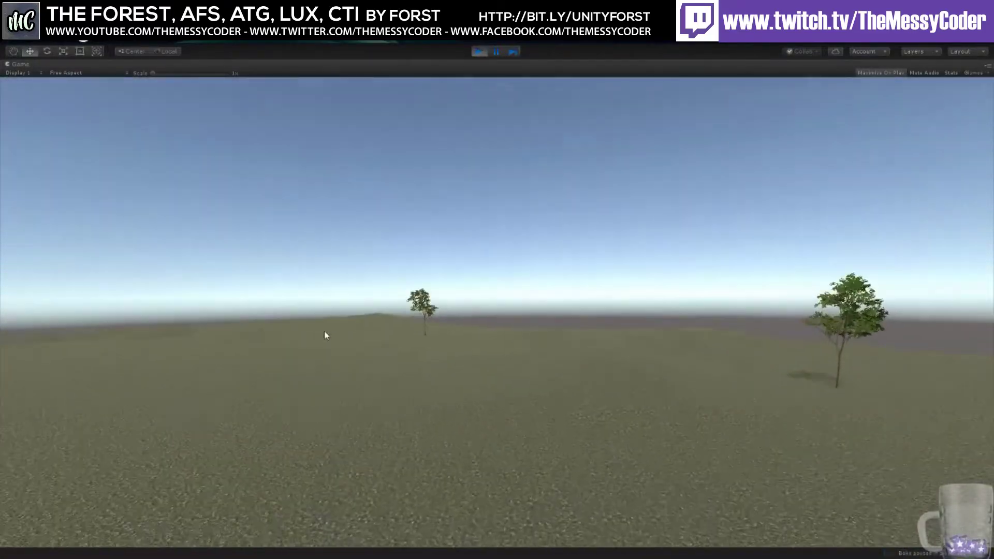
key(w)
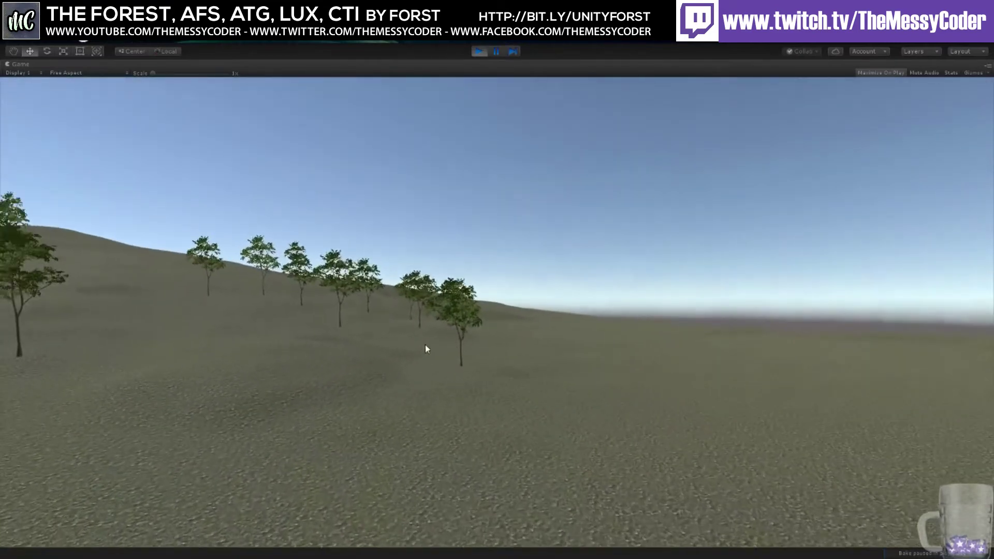
key(w)
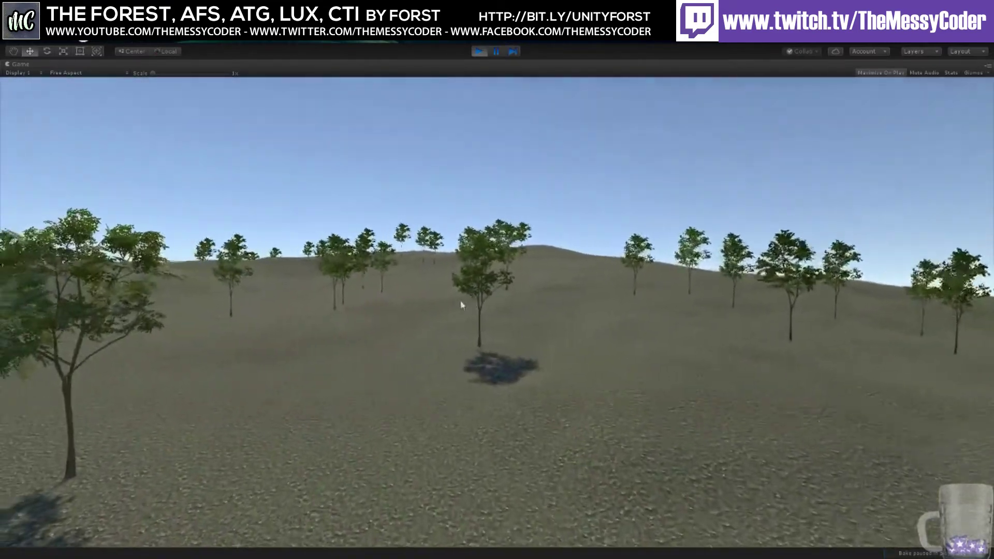
key(w)
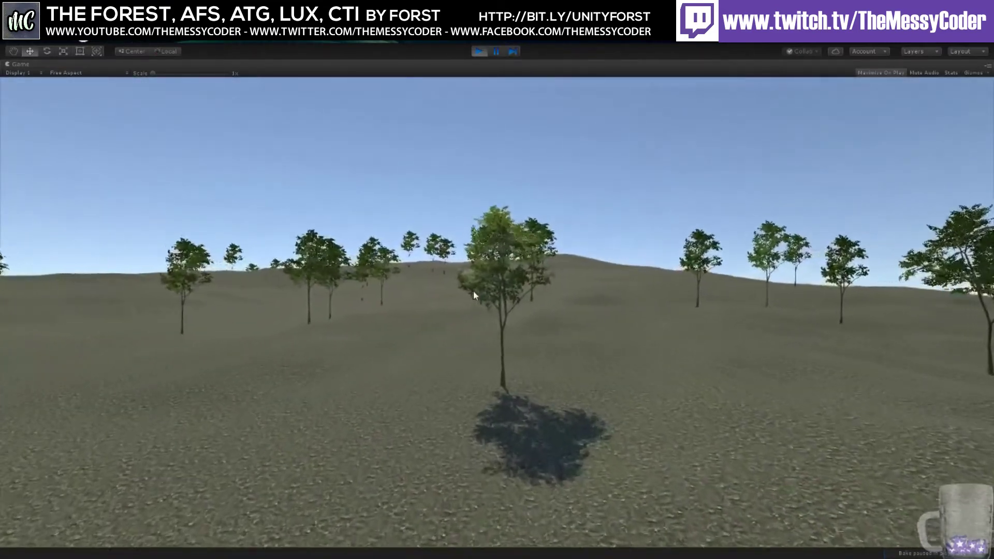
key(w)
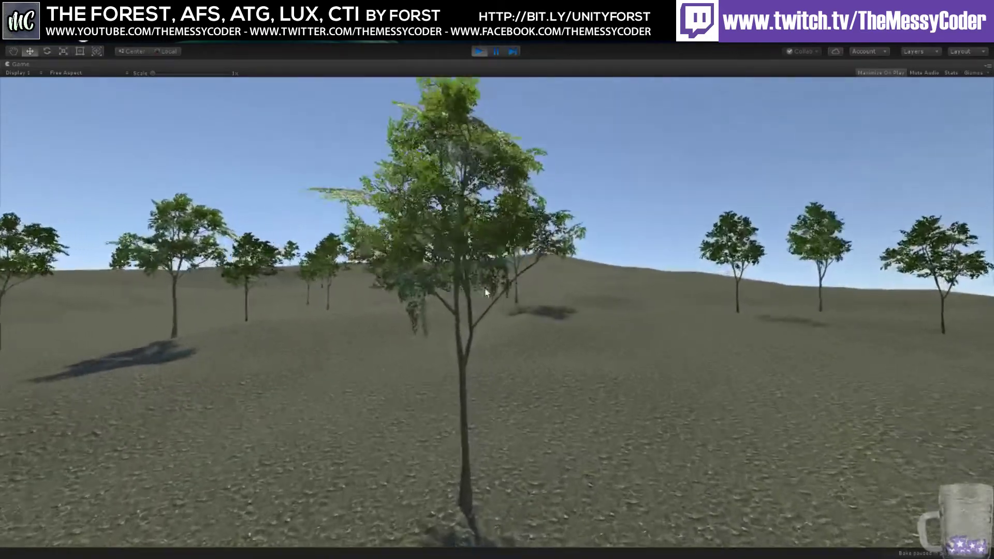
key(w)
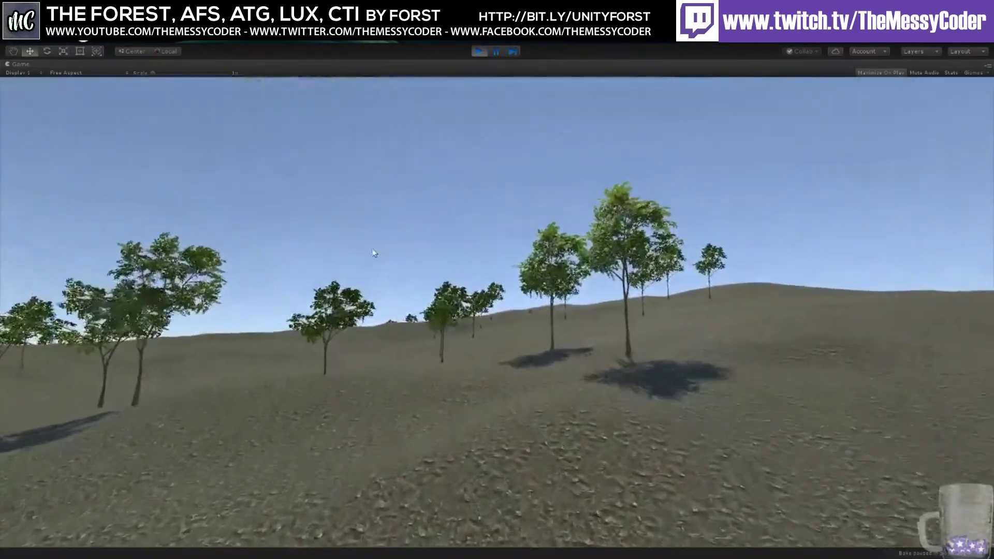
Step: Fly along the hillside between the tree groups, examining their trunks, branches and long ground shadows
key(w)
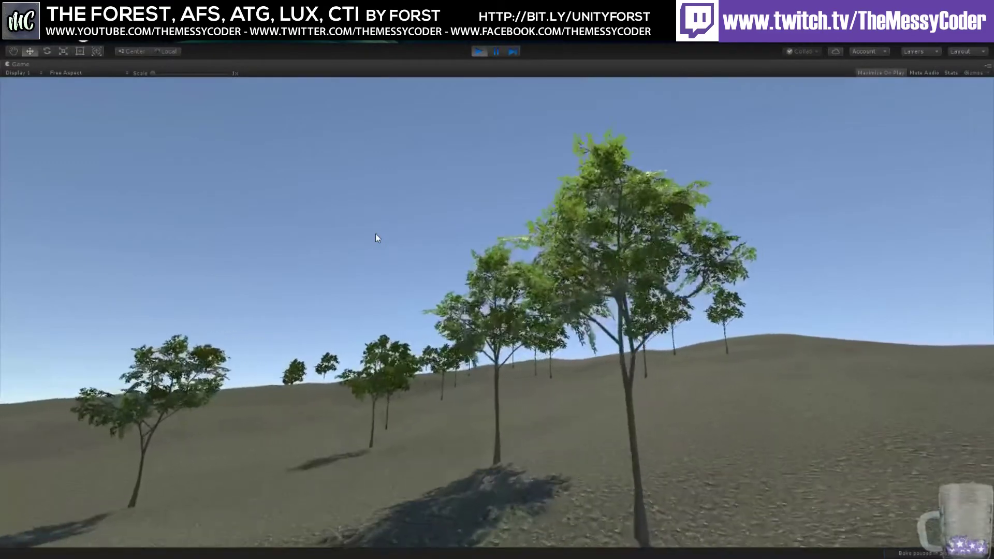
key(w)
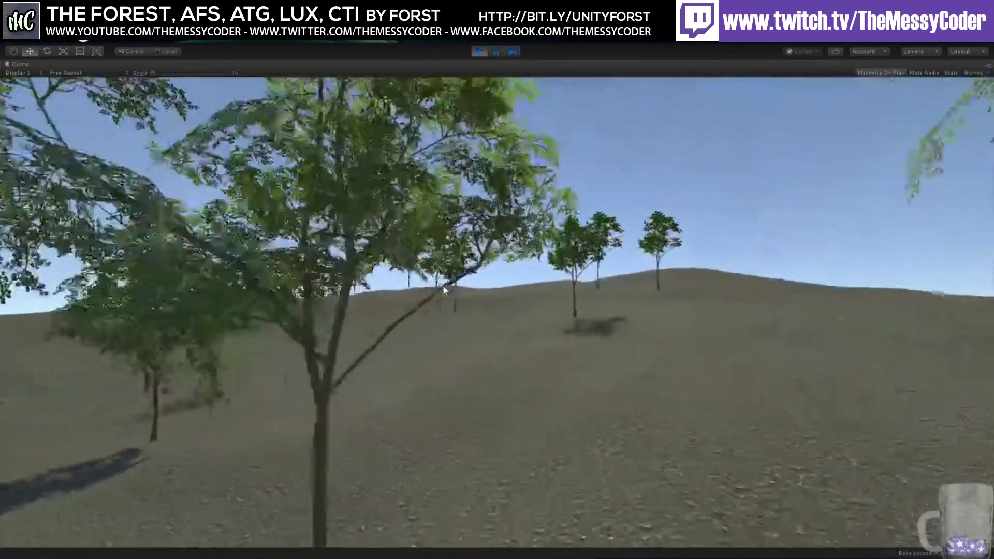
key(w)
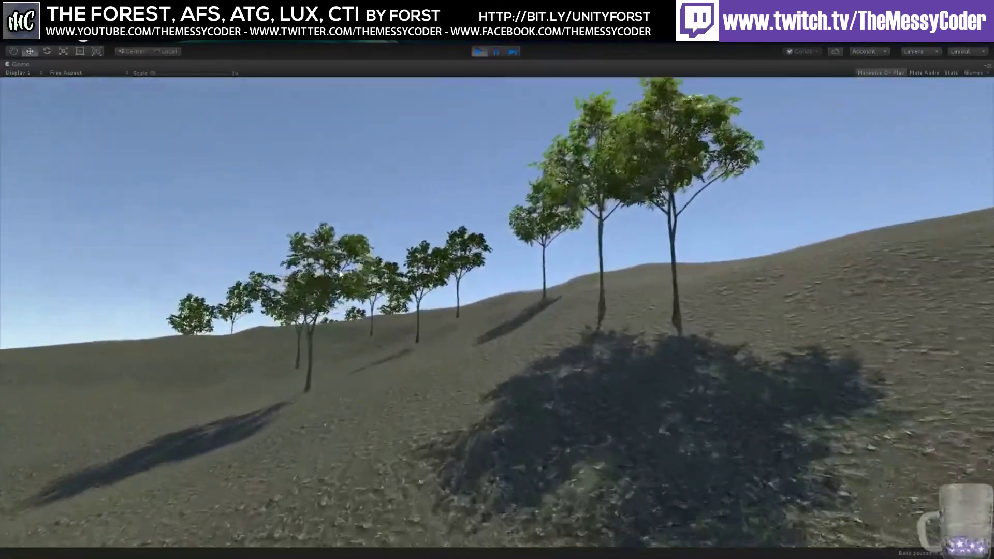
key(w)
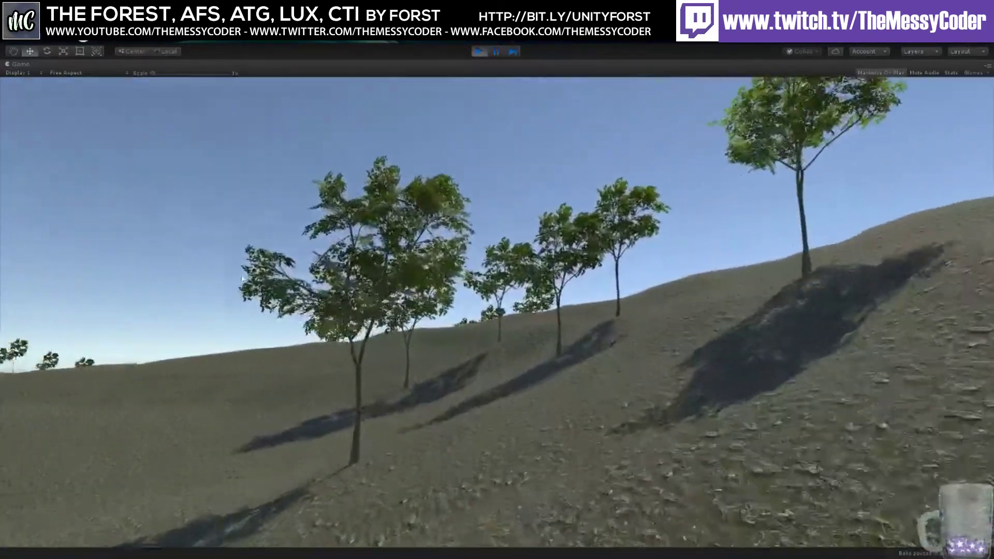
key(w)
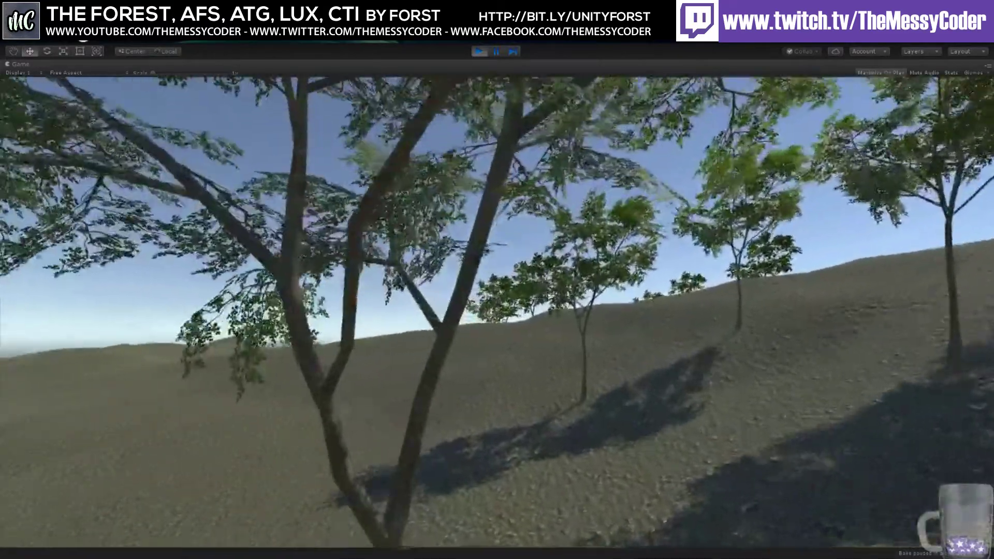
key(w)
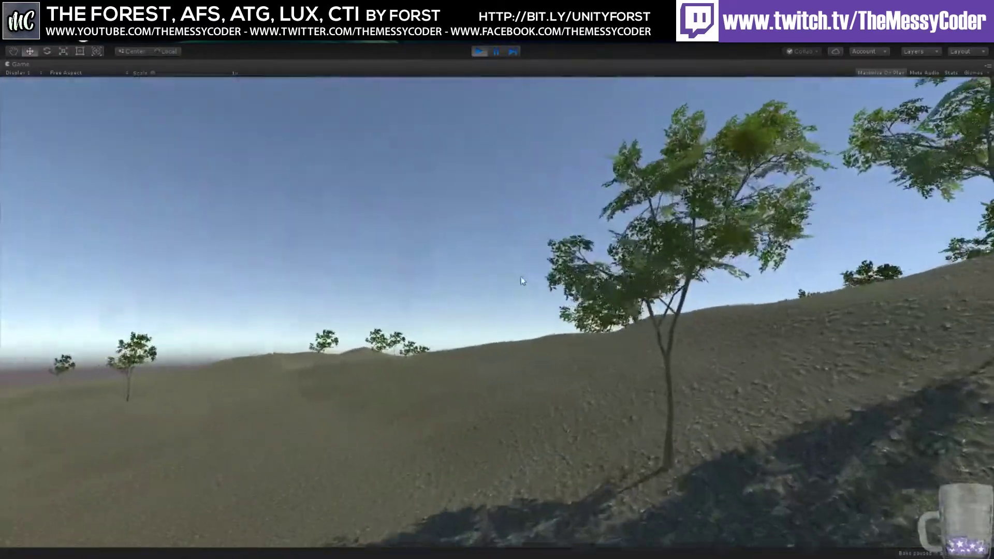
Step: Cross the slope to the distant tree cluster and examine its foliage and the shadows cast beneath it
key(w)
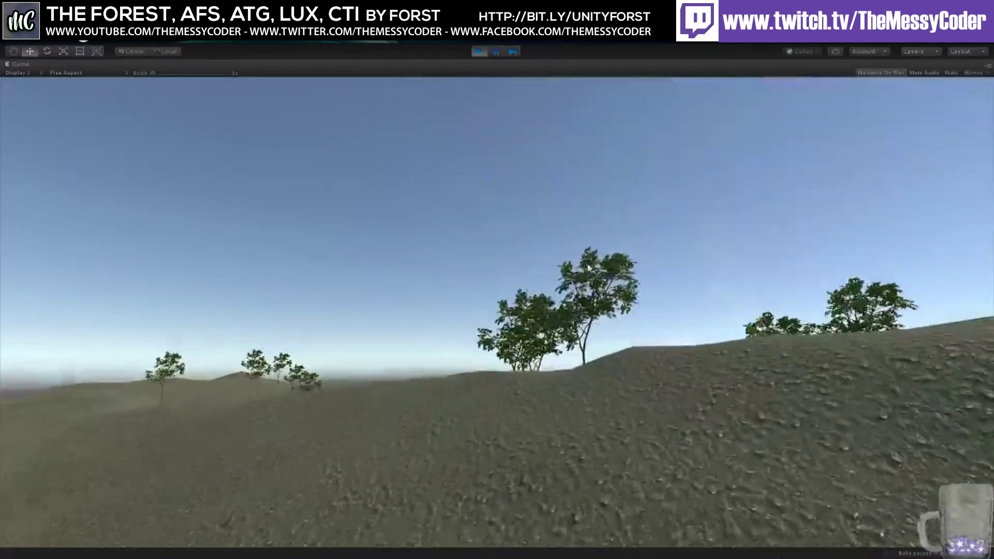
key(w)
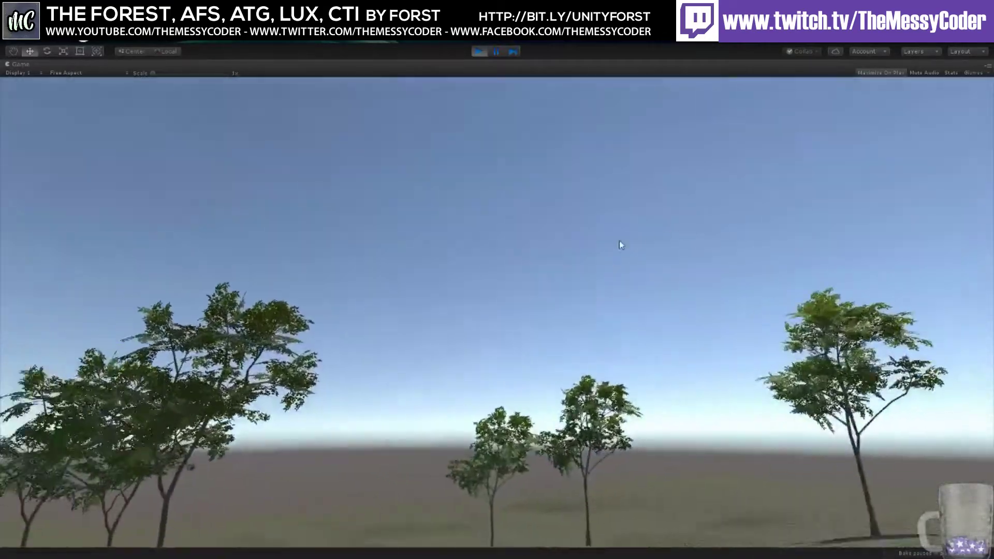
key(w)
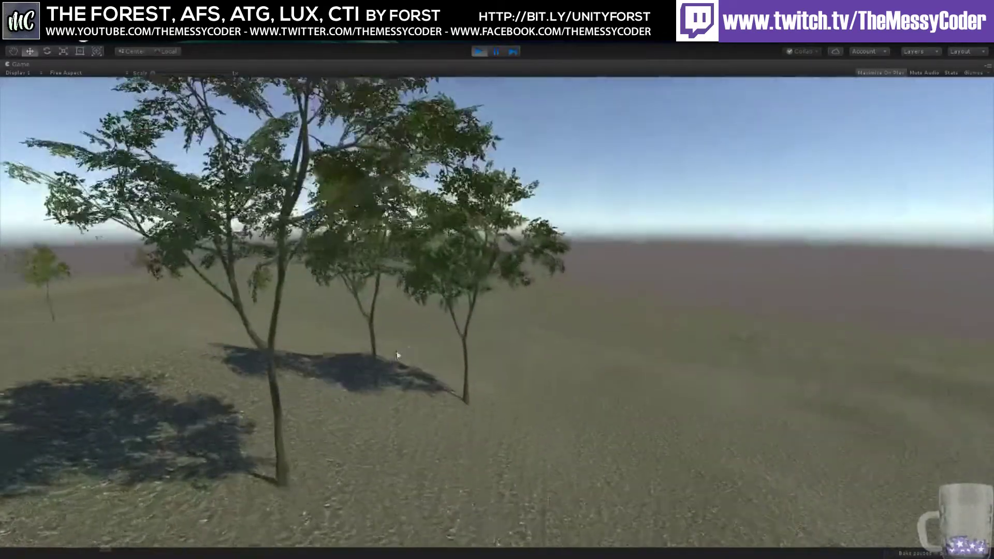
key(w)
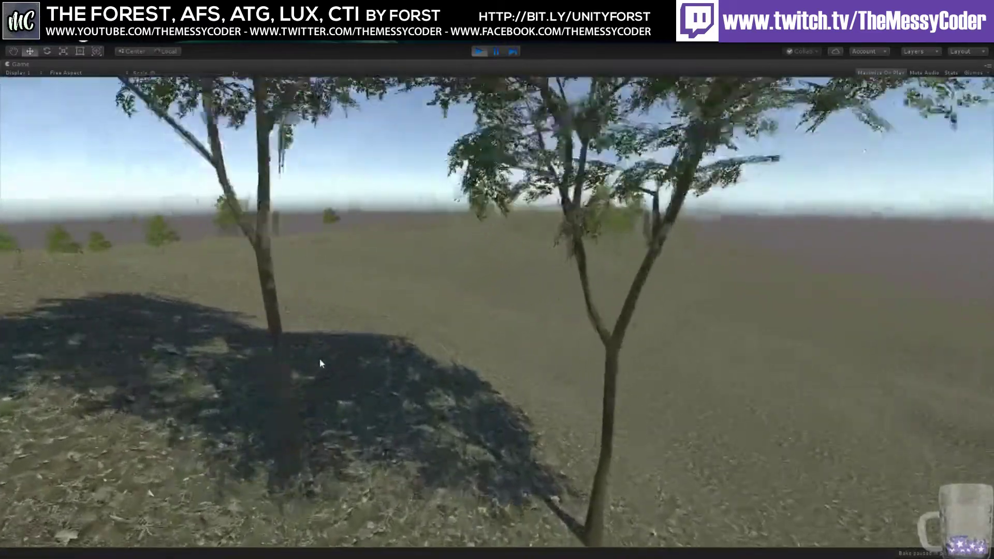
key(w)
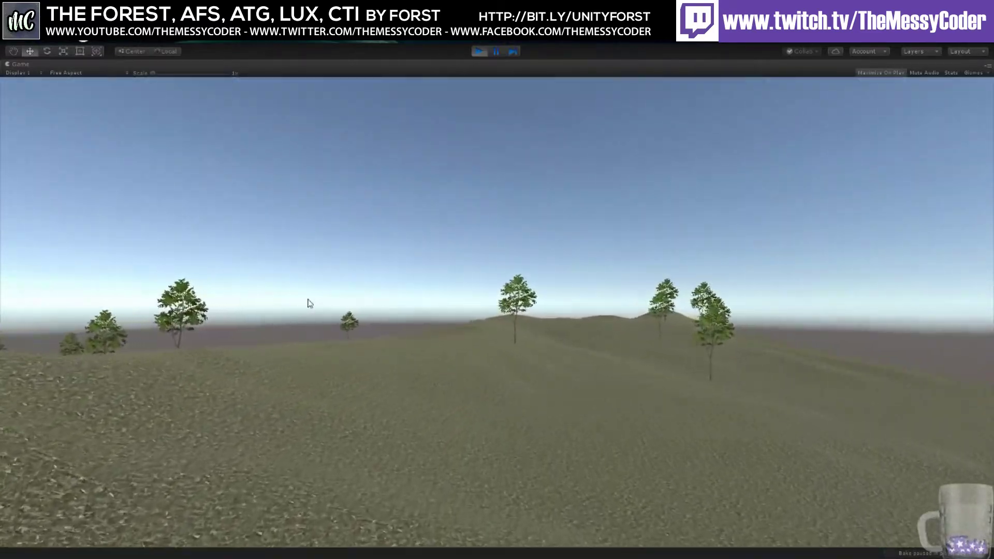
Step: Fly over the open terrain toward a lone tree and examine it and its shadow from increasingly close range
key(w)
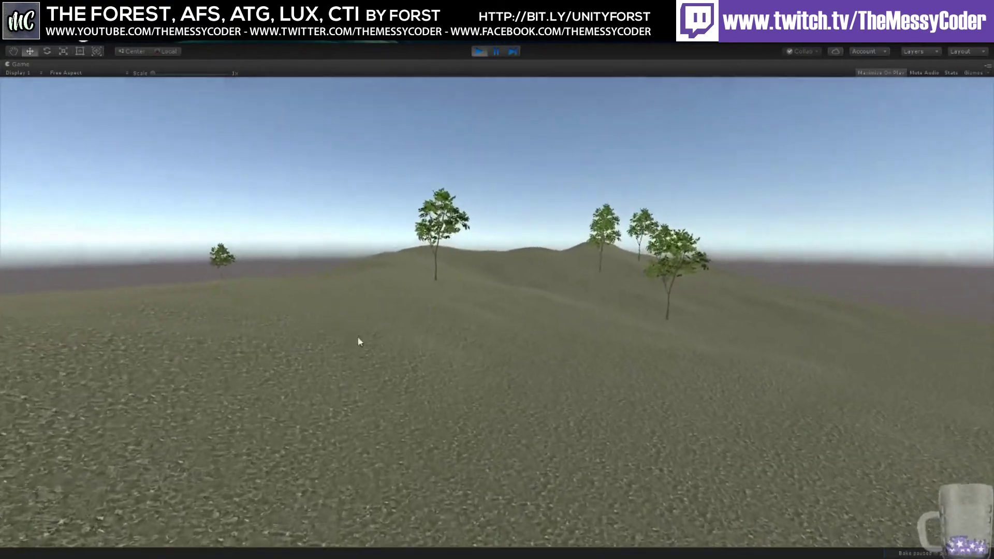
key(w)
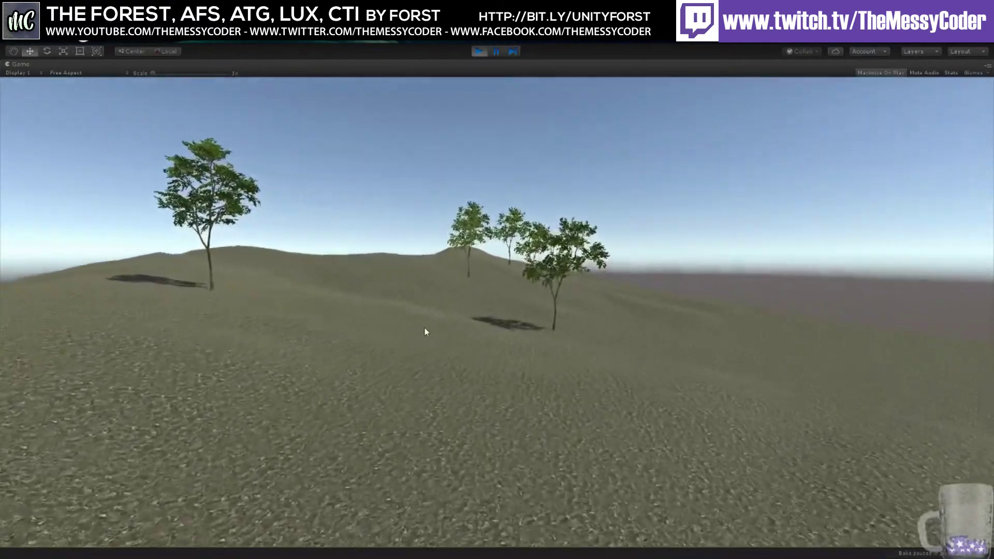
key(w)
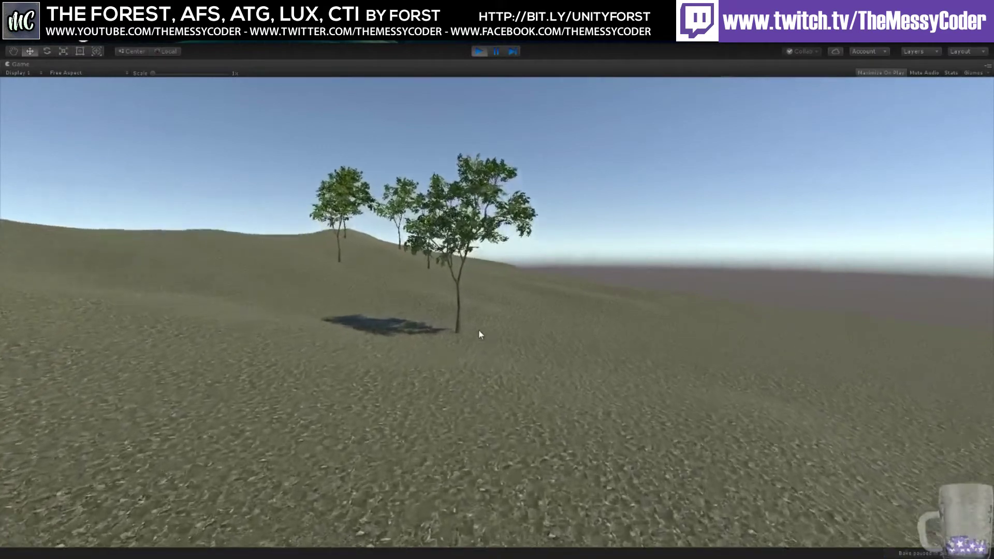
key(w)
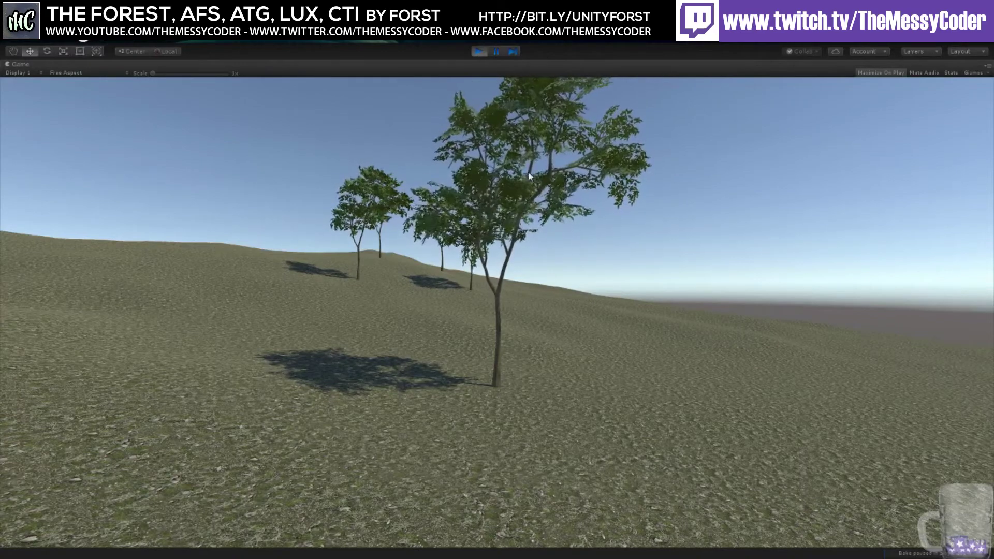
key(w)
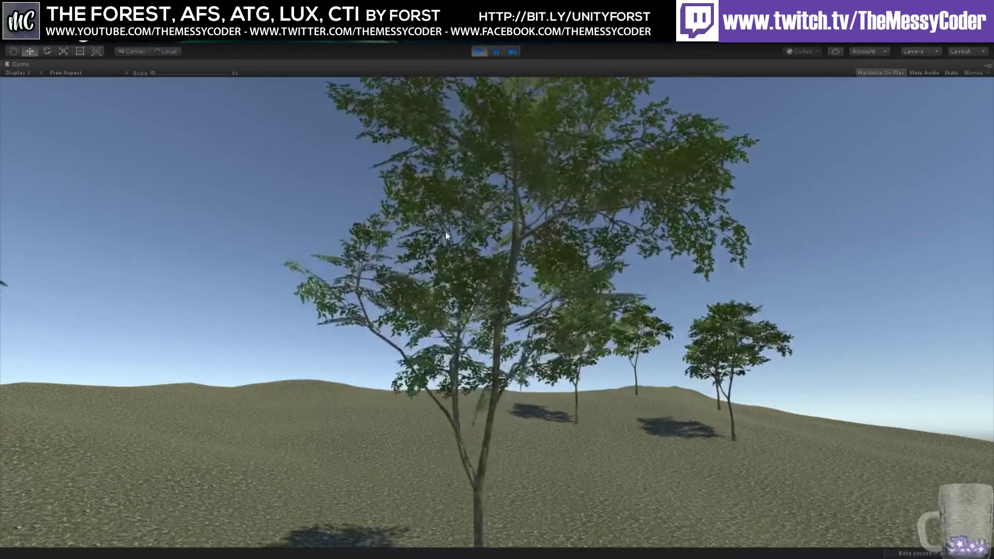
Step: Circle the nearby tree to view it from other sides, and fly through its canopy to examine the leaves
right_drag(564, 251, 466, 291)
key(d)
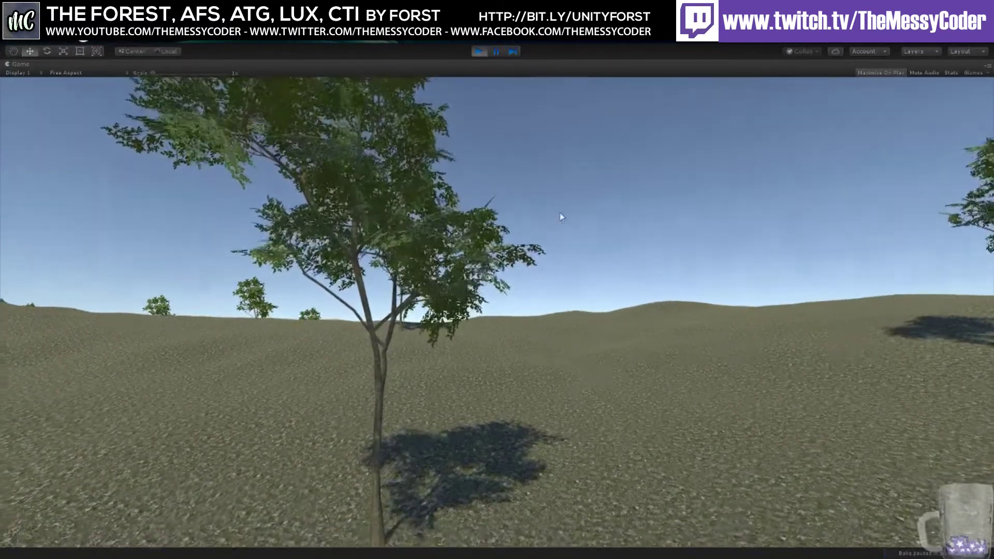
key(d)
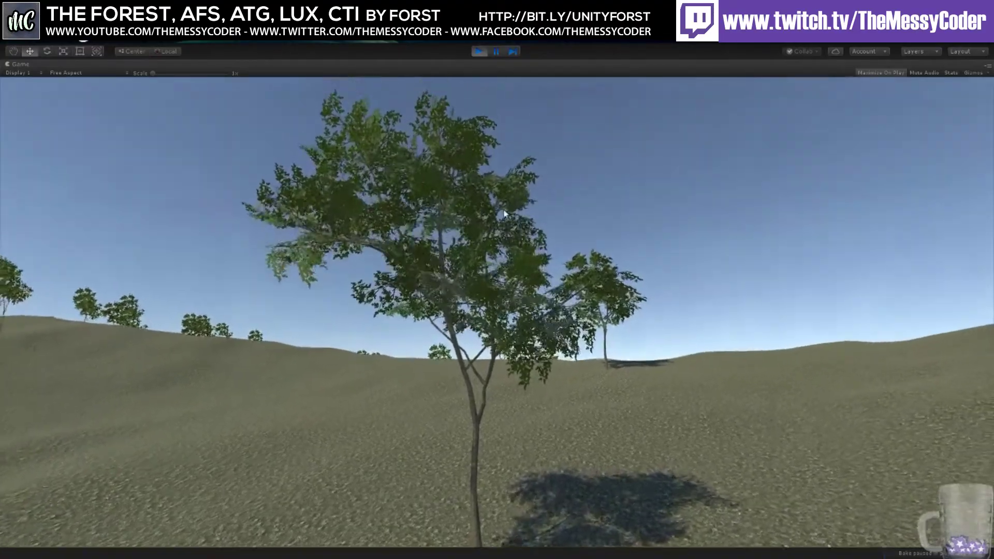
key(w)
key(w)
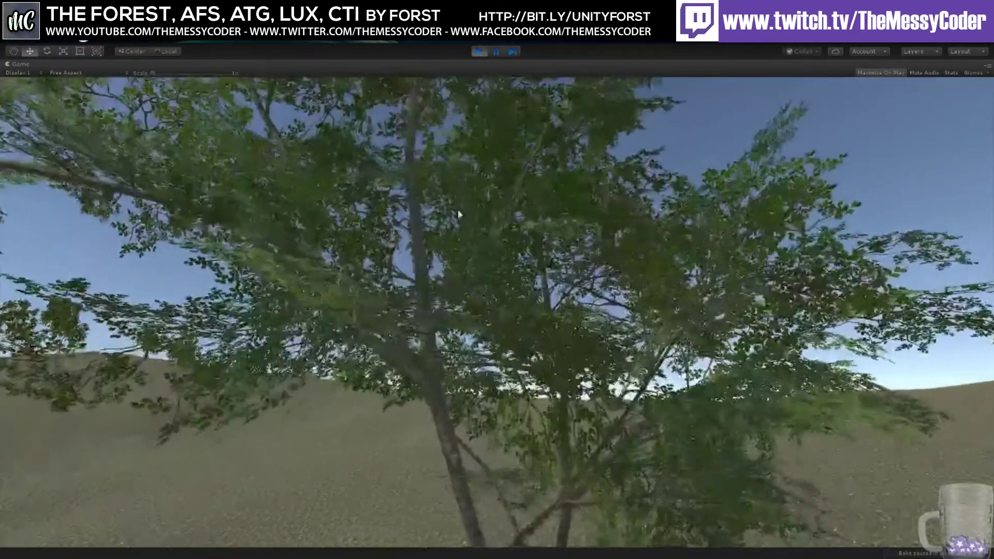
key(w)
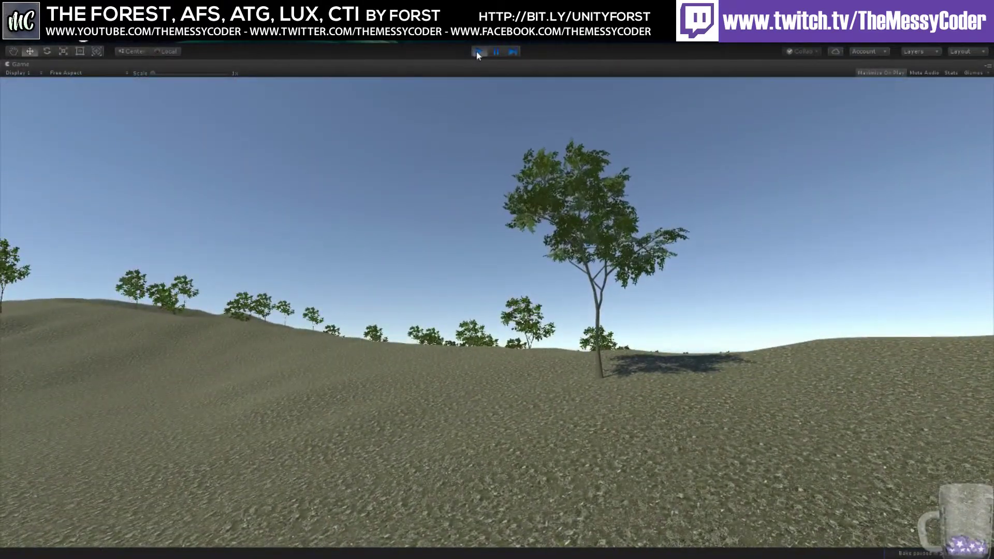
Step: Stop the running CTI Trees scene, open the LOD Groups Demo scene and run it
click(477, 53)
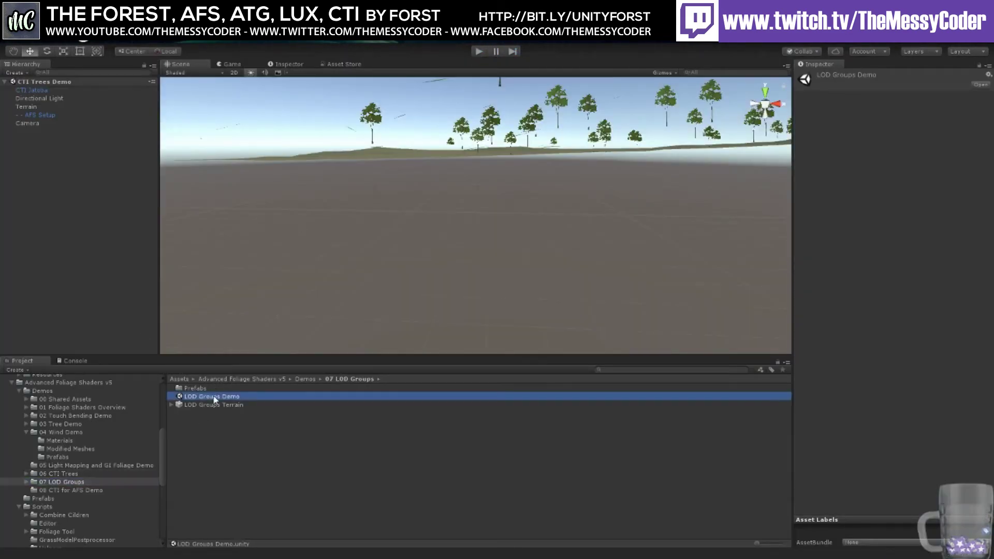
double_click(215, 400)
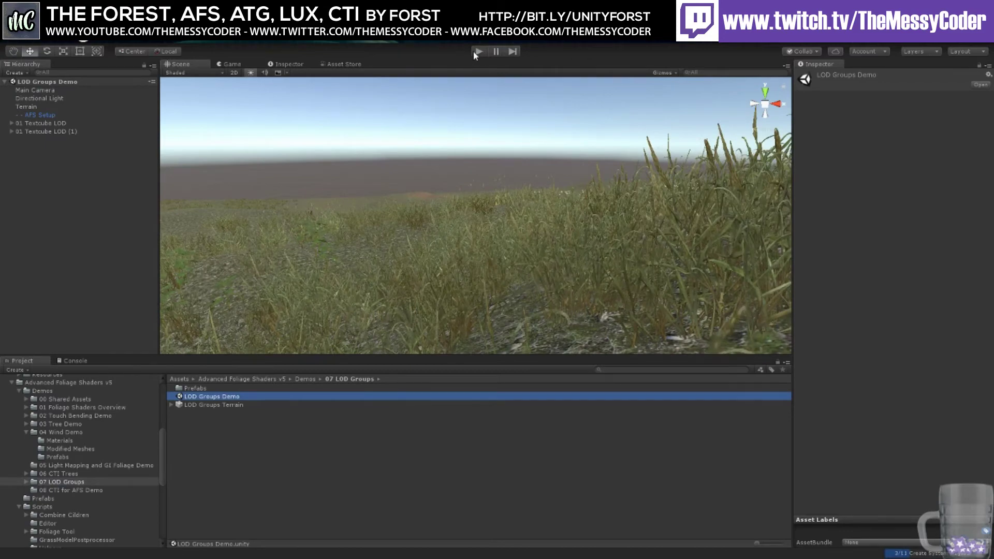
click(479, 52)
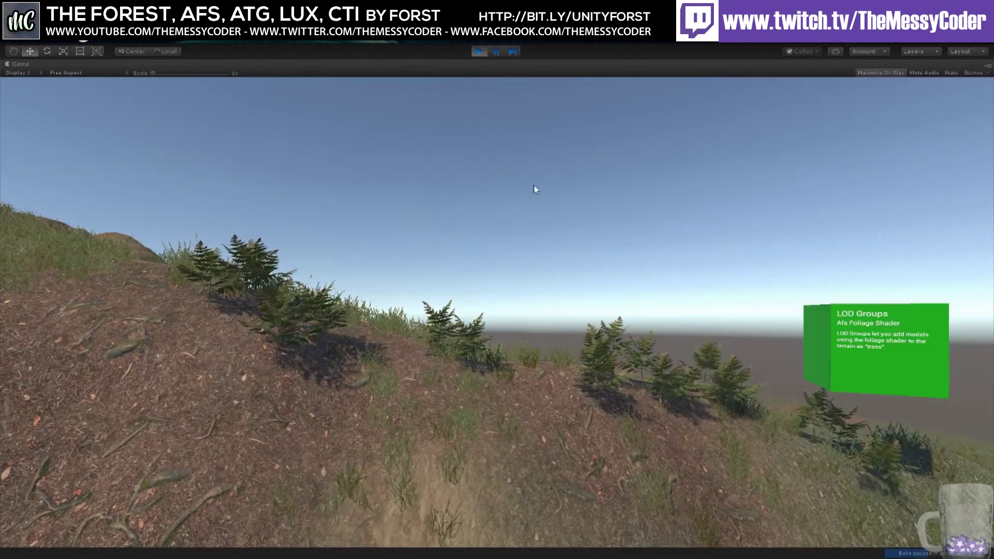
Step: Look around the fern-covered slope and the green LOD Groups information cube from several directions
right_drag(597, 277, 601, 310)
key(w)
key(s)
key(a)
right_drag(409, 296, 579, 293)
key(w)
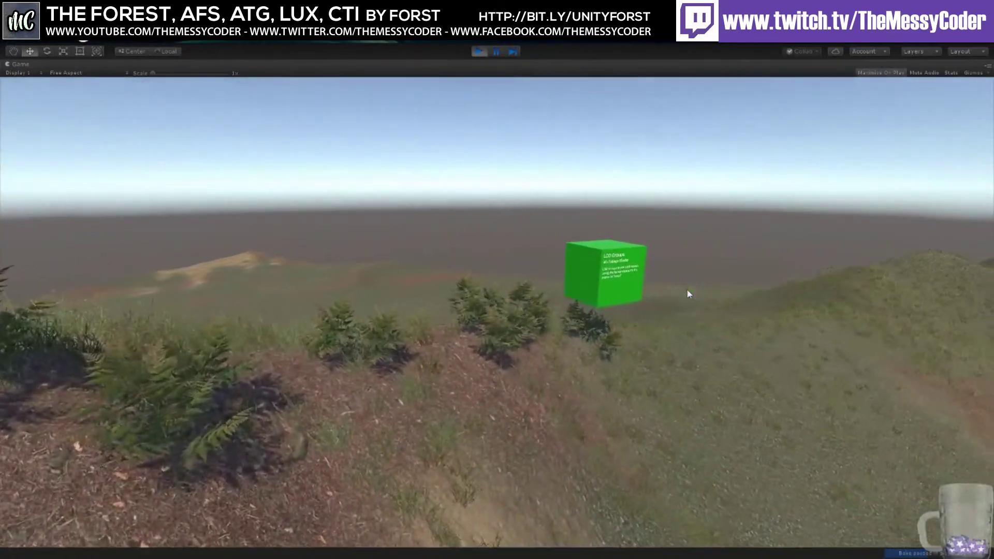
right_drag(651, 288, 309, 243)
key(d)
key(w)
Step: Fly past the ferns along the grassy ridge and examine the vegetation across the surrounding valley
right_drag(621, 371, 670, 270)
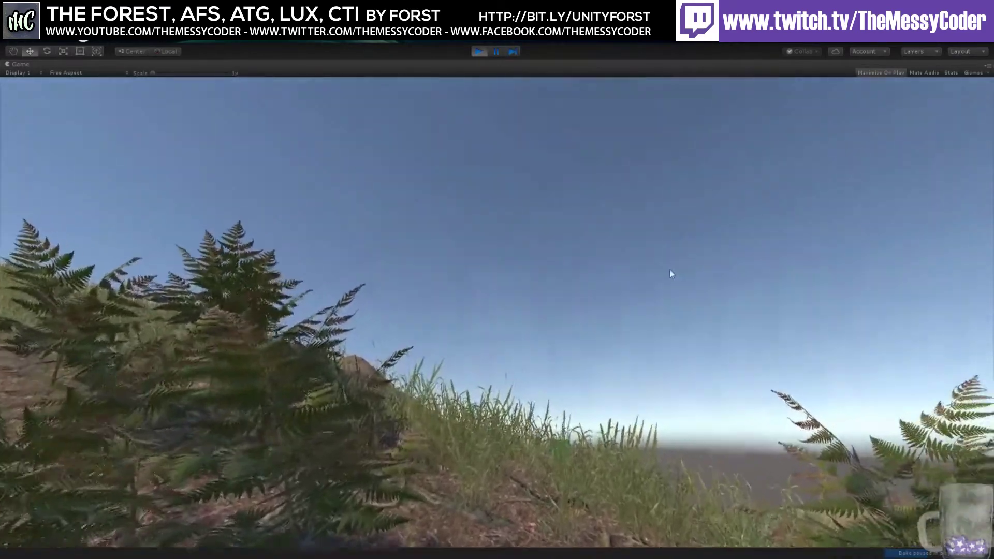
key(w)
right_drag(542, 436, 630, 294)
key(w)
key(s)
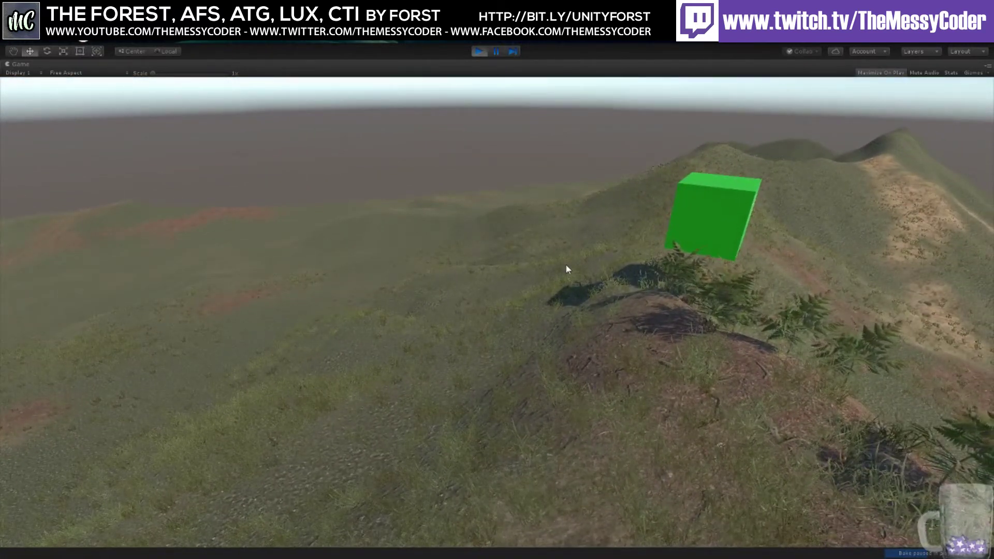
right_drag(537, 238, 739, 260)
key(w)
Step: Return to the brown hillside and examine the row of ferns and the ground cover along its crest
right_drag(558, 231, 353, 237)
key(w)
key(d)
right_drag(567, 250, 617, 248)
key(d)
key(w)
key(s)
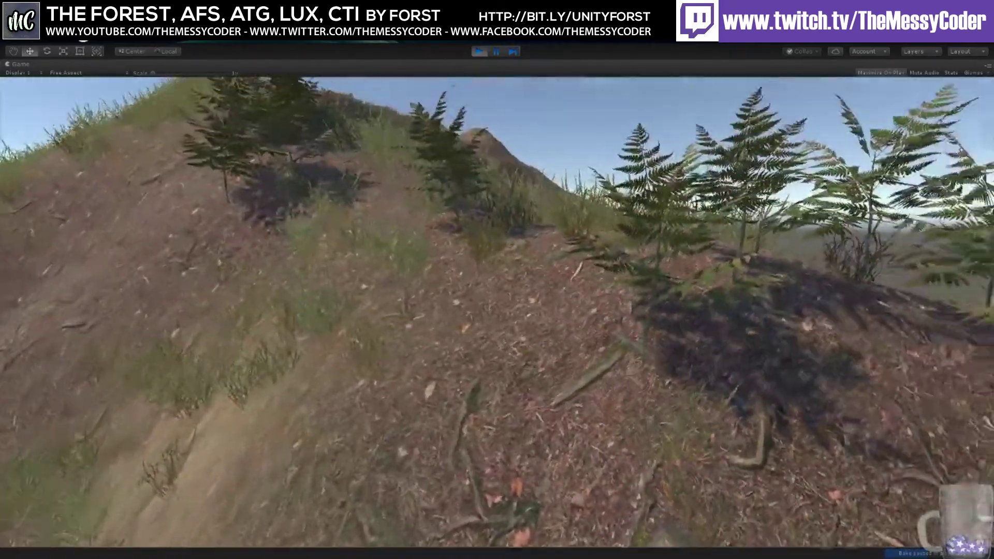
Step: Move through the tall grass to a fern group and inspect its fronds up close against the sky
mouse_move(590, 374)
right_down()
mouse_move(556, 341)
mouse_move(543, 304)
mouse_move(373, 346)
right_up()
key(w)
key(w)
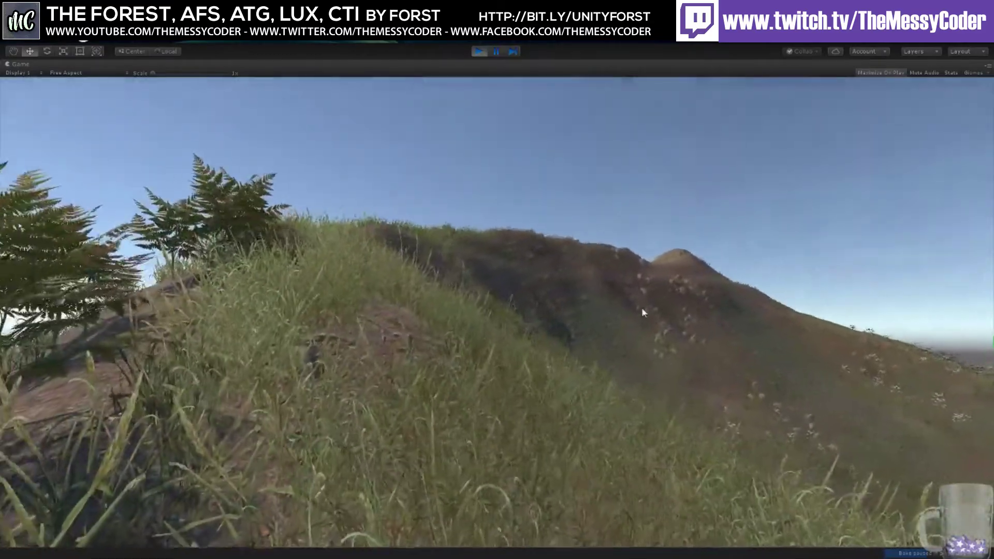
right_drag(642, 313, 441, 350)
key(w)
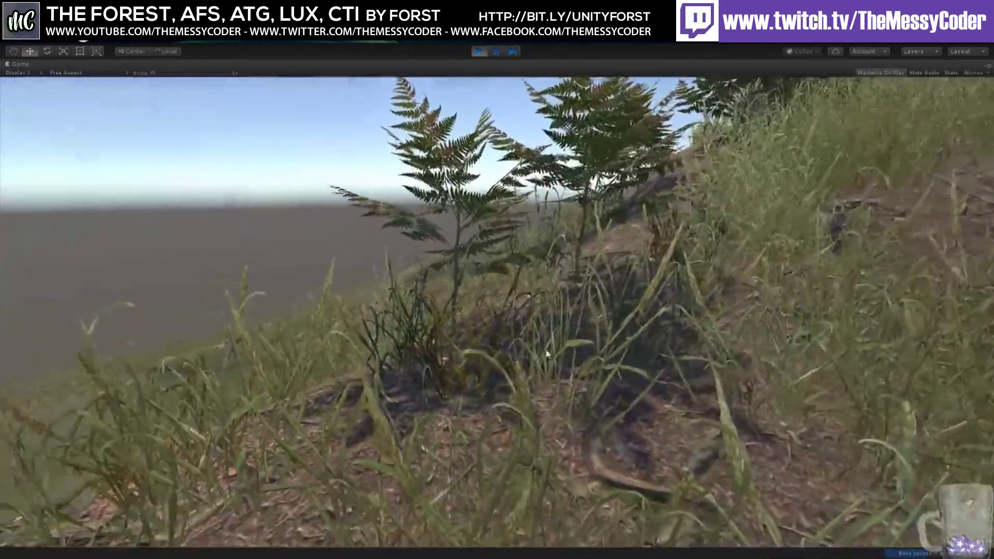
key(w)
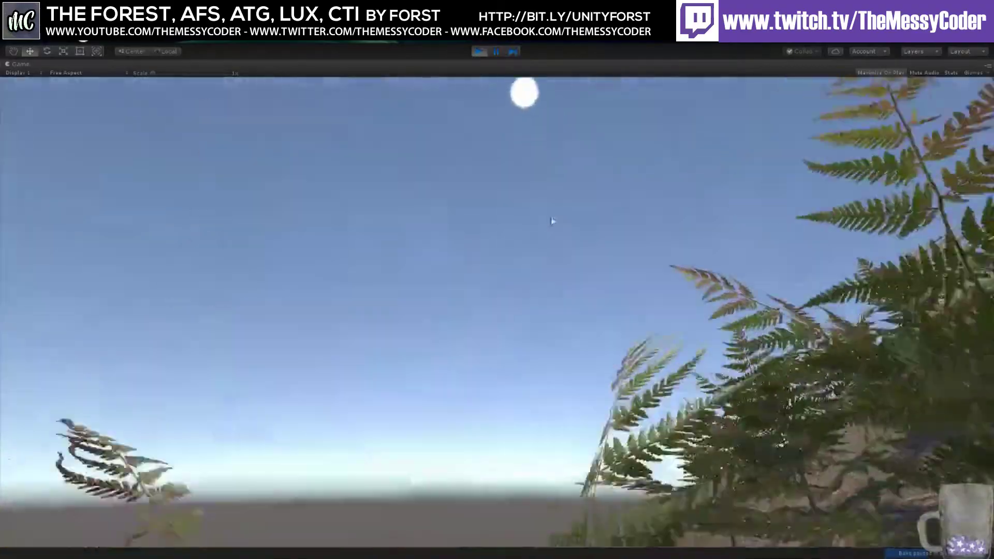
Step: Approach the fern clusters on the slope and back away to compare their detail at different distances
right_drag(553, 222, 859, 329)
key(w)
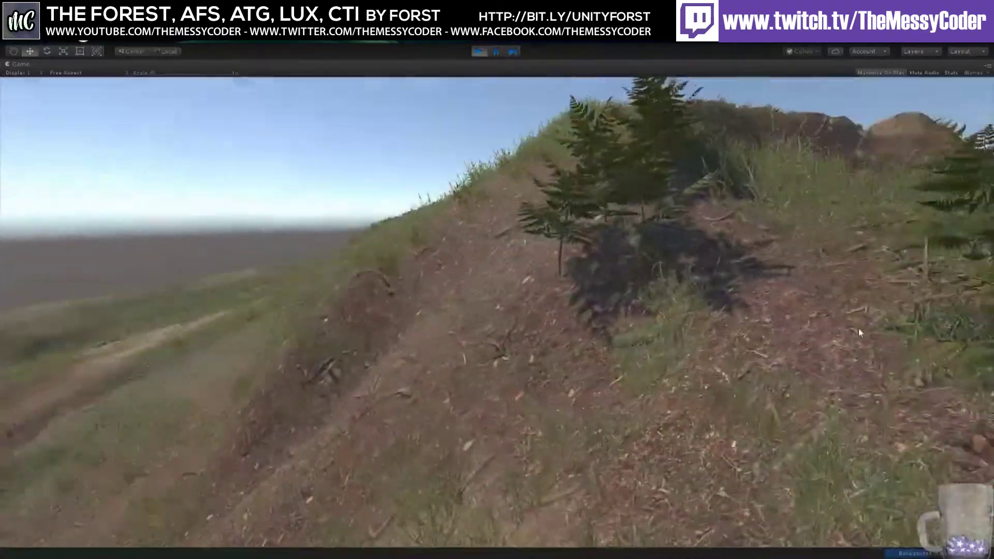
right_drag(607, 340, 611, 284)
key(w)
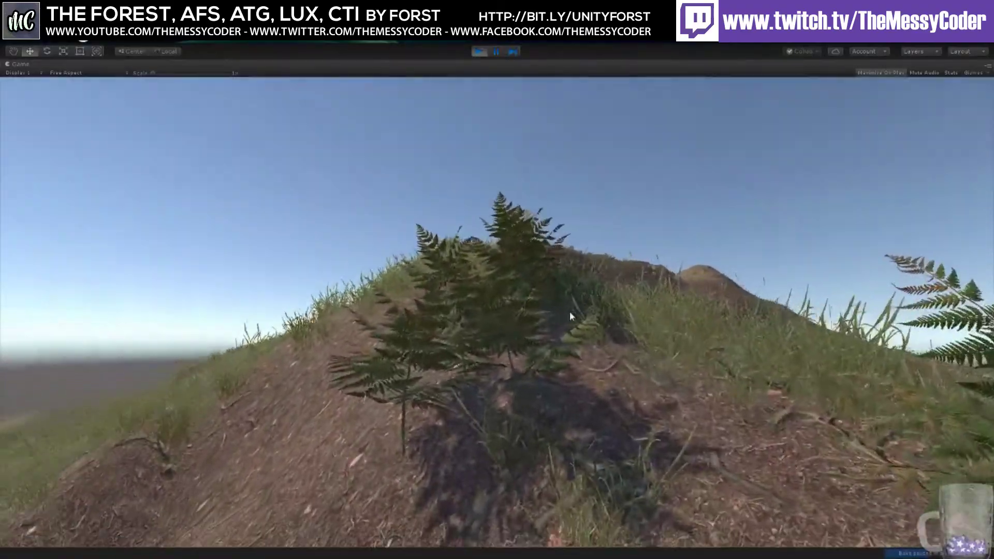
key(w)
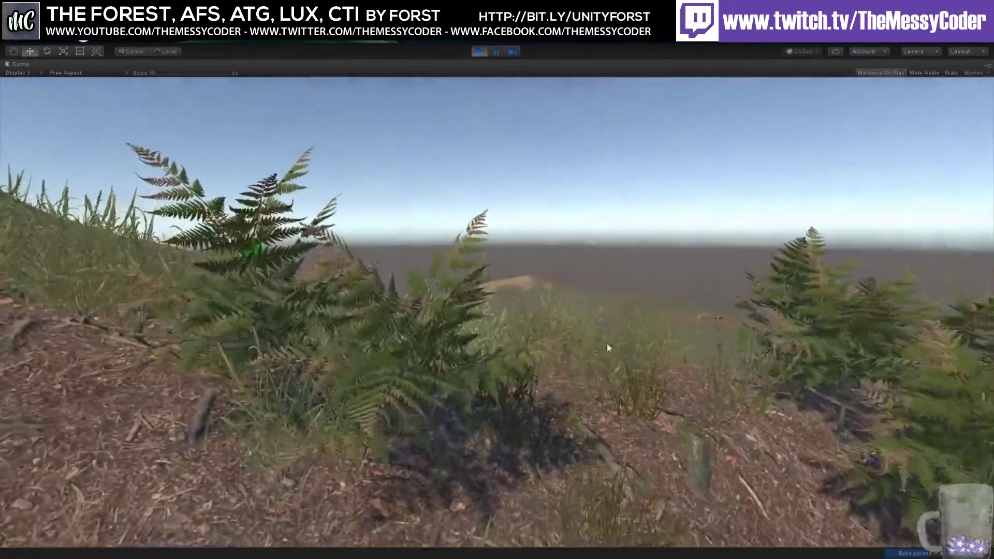
key(s)
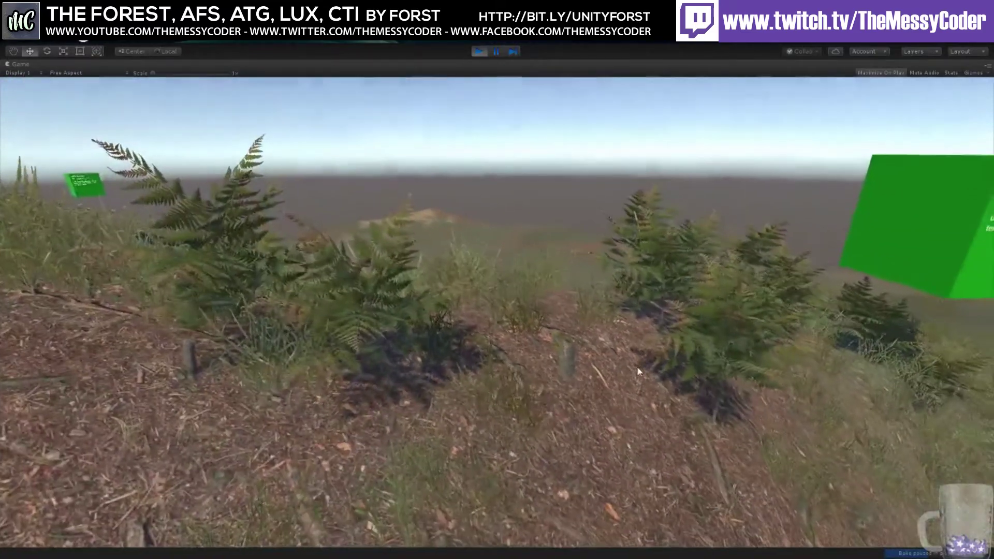
key(s)
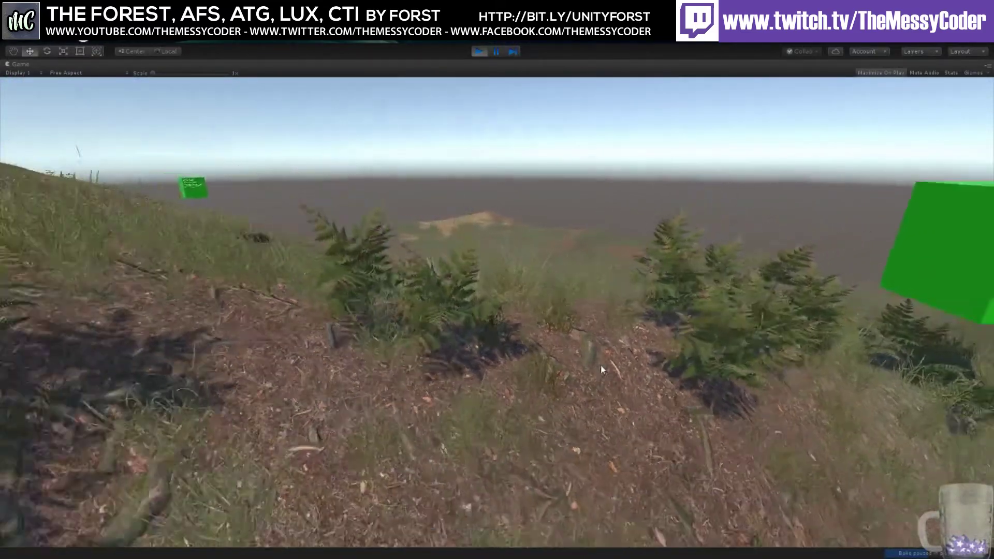
Step: Compare the ferns on the brown hillside from far away and up close, and read the LOD Groups sign beside them
key(s)
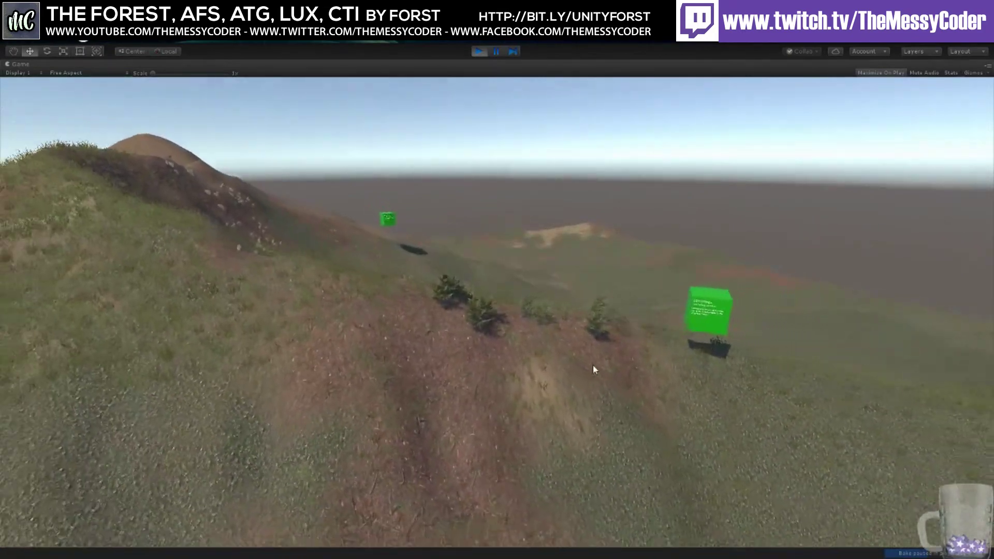
key(w)
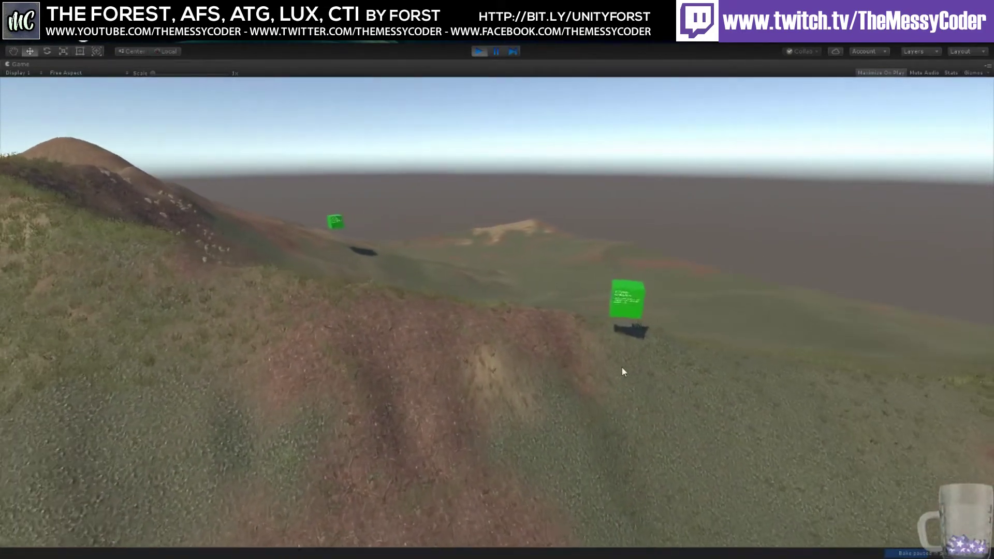
key(w)
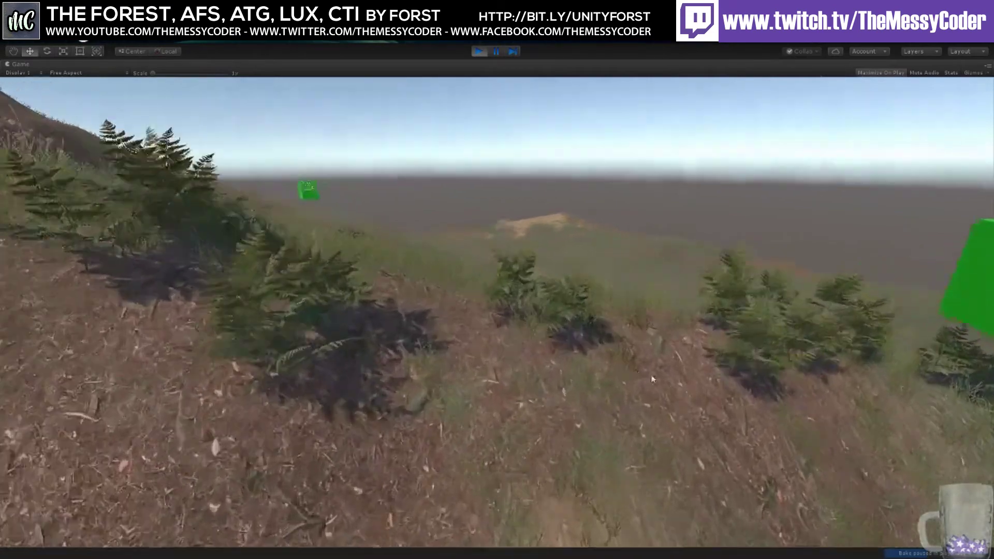
key(d)
key(w)
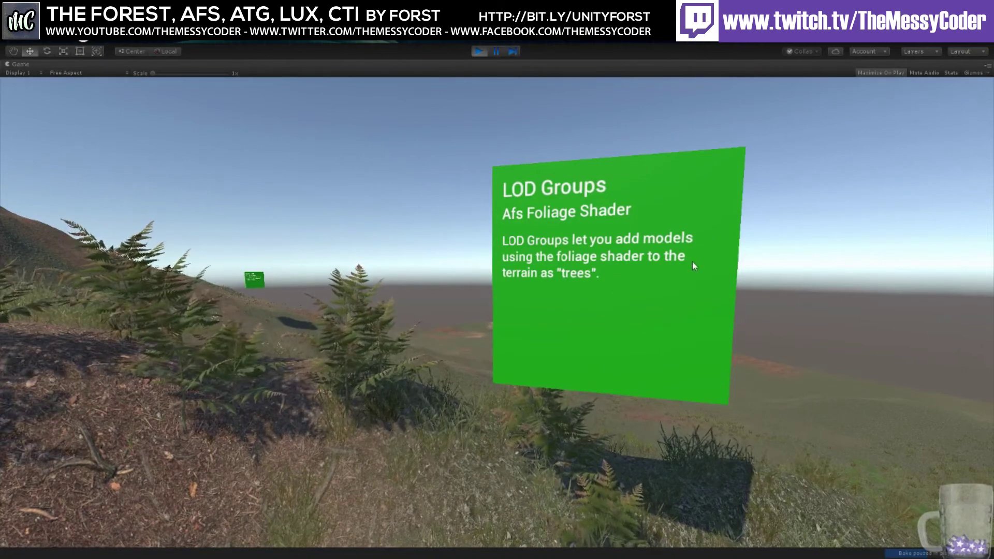
right_drag(693, 262, 464, 290)
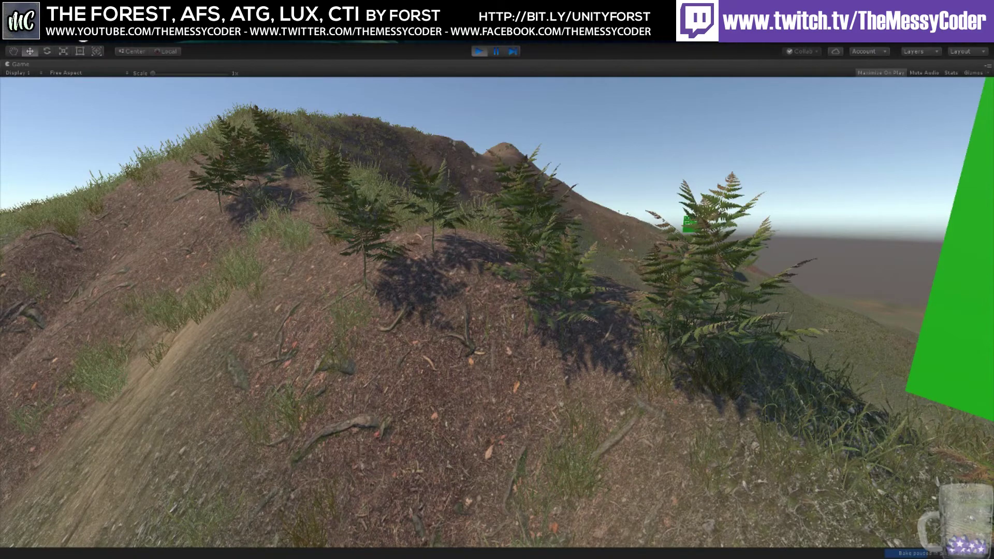
key(s)
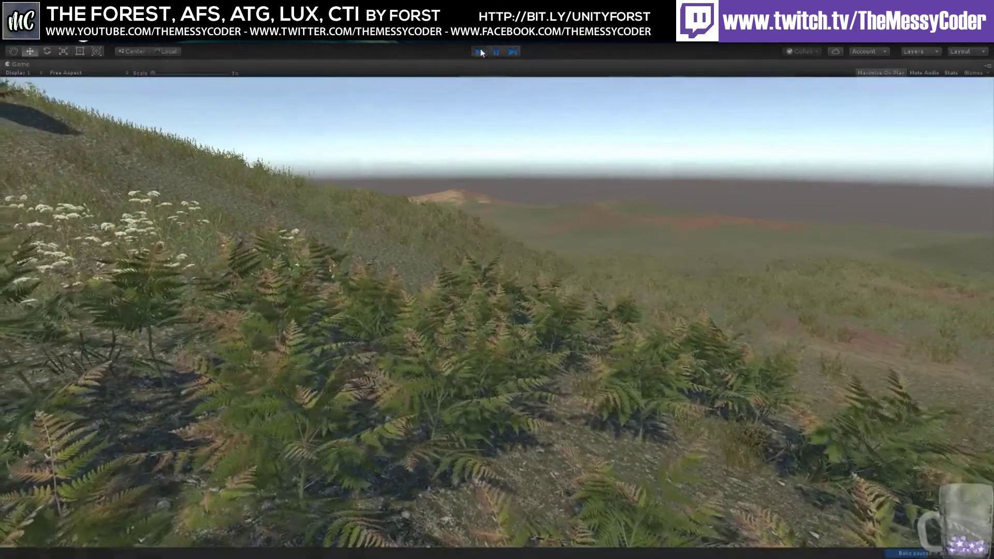
Step: Stop the LOD Groups demo, open the CTI for AFS Demo scene from the 08 CTI for AFS Demo folder and run it
click(480, 52)
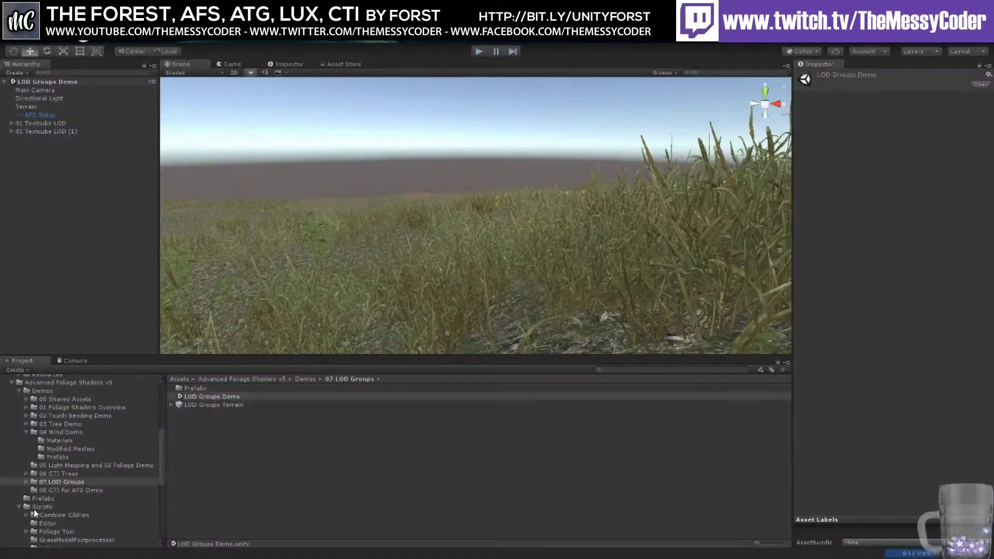
click(74, 491)
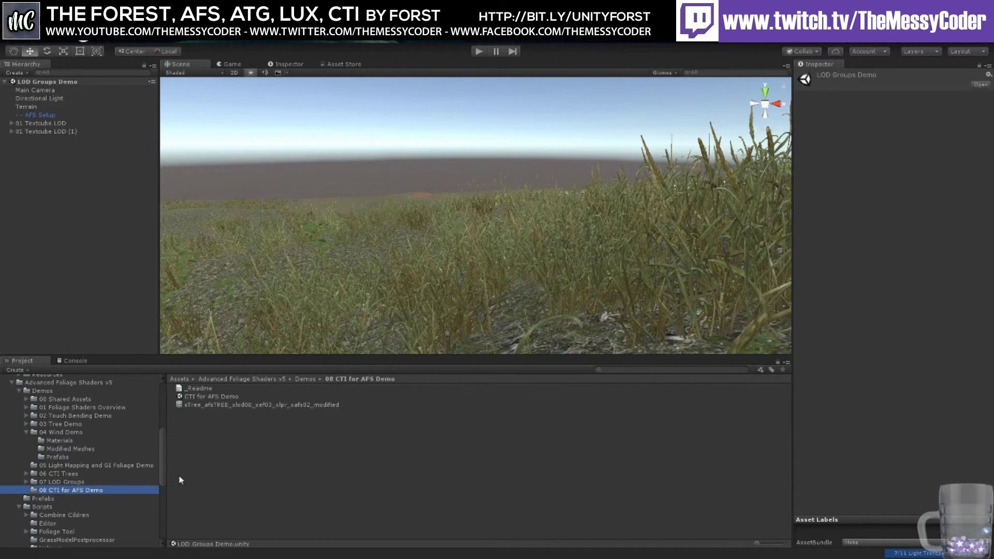
click(202, 395)
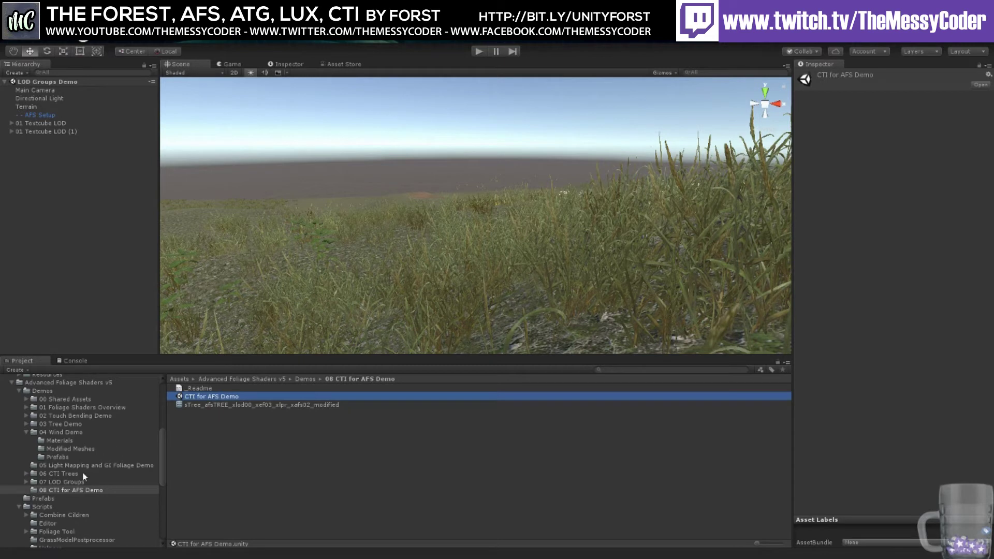
double_click(202, 397)
click(478, 52)
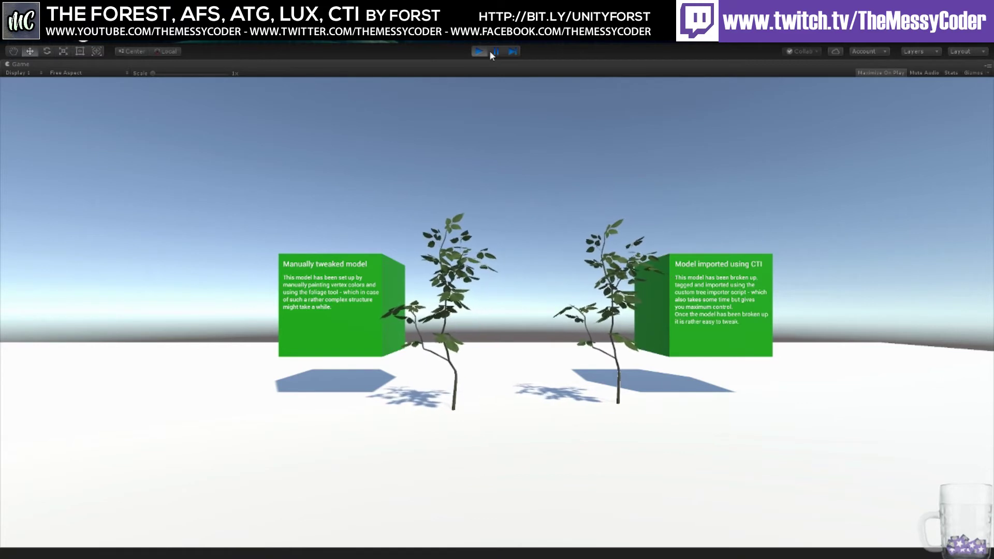
Step: Stop the CTI for AFS Demo and look around its scene in the editor
click(478, 51)
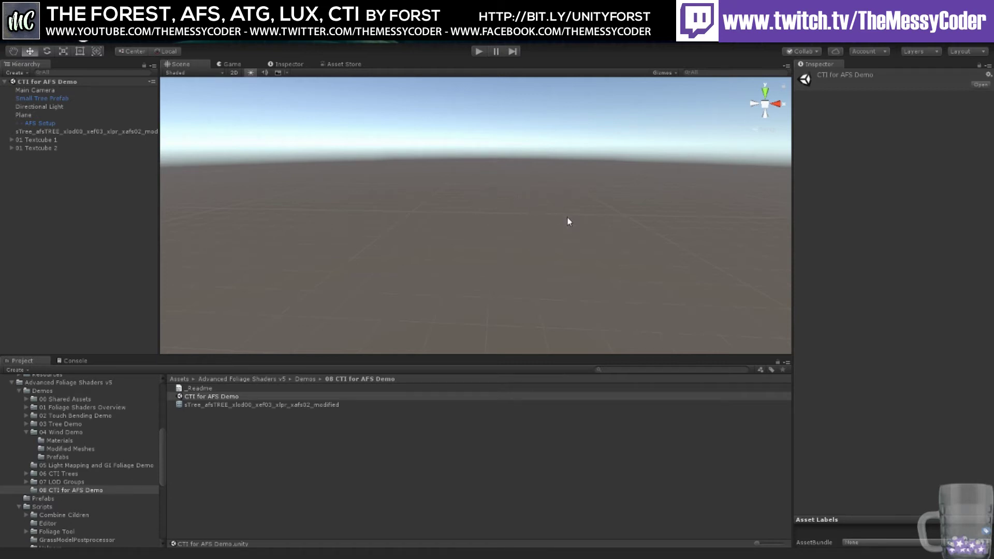
right_drag(568, 218, 293, 242)
right_drag(482, 234, 313, 231)
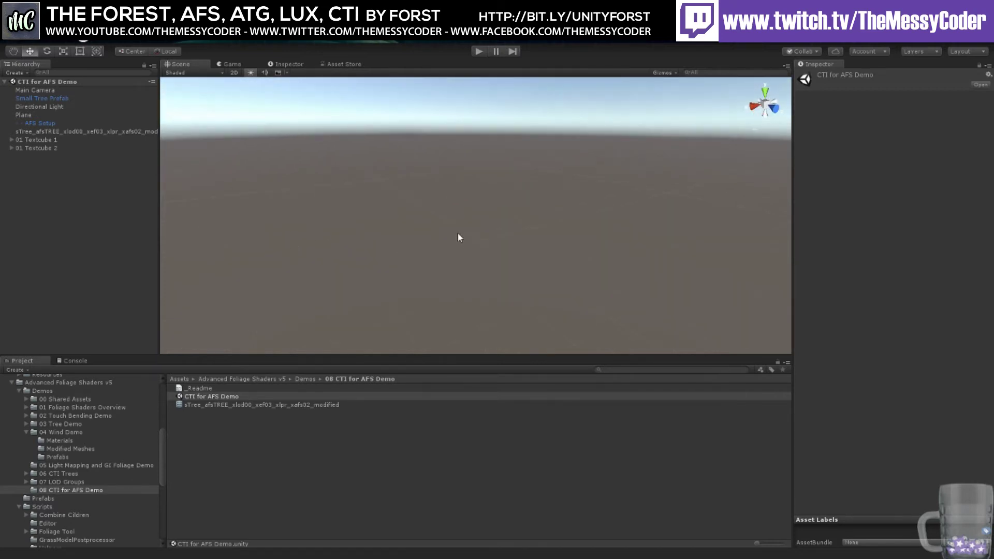
right_drag(457, 237, 296, 256)
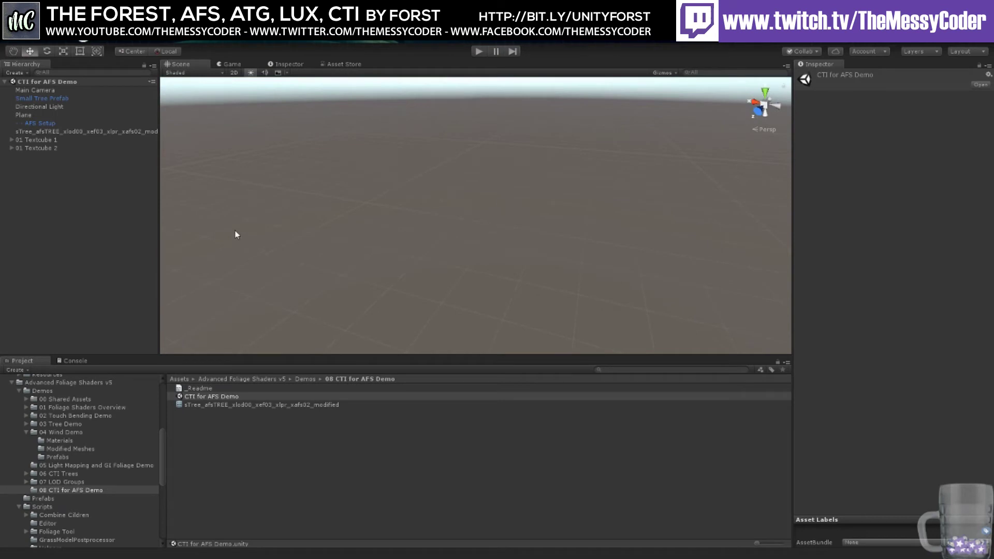
Step: Show the contents of the Advanced Foliage Shaders v5 Demos folder and collapse the 04 Wind Demo folder
click(42, 391)
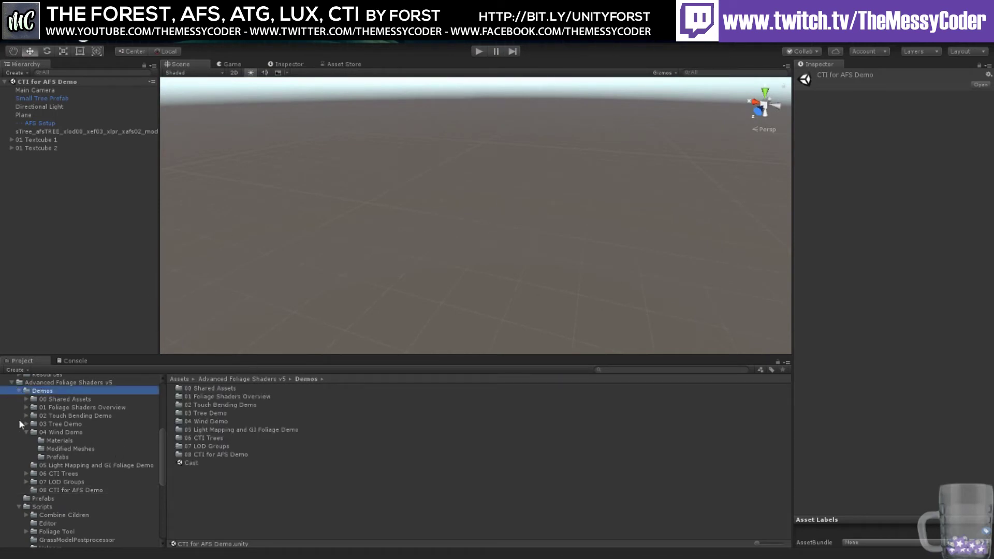
click(26, 432)
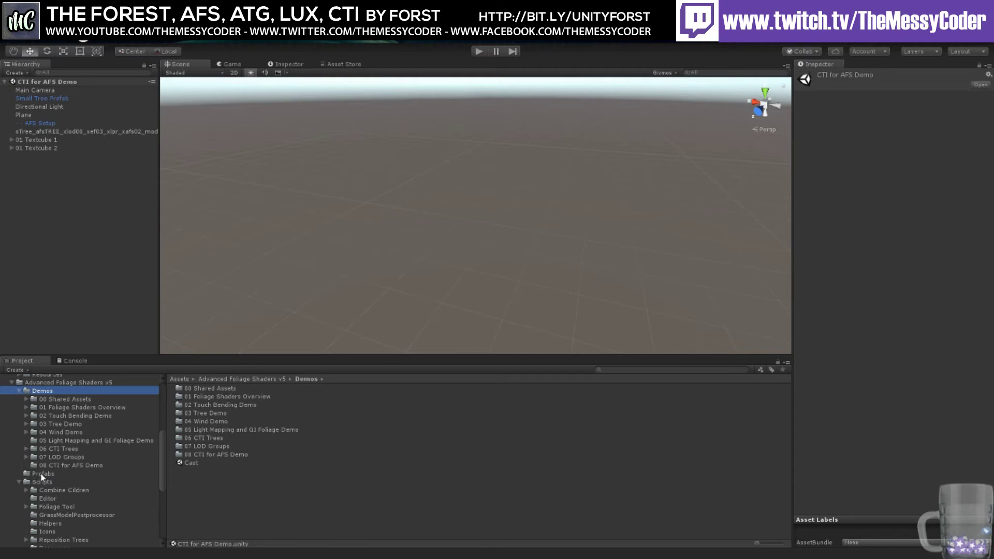
scroll(50, 404, up, 5)
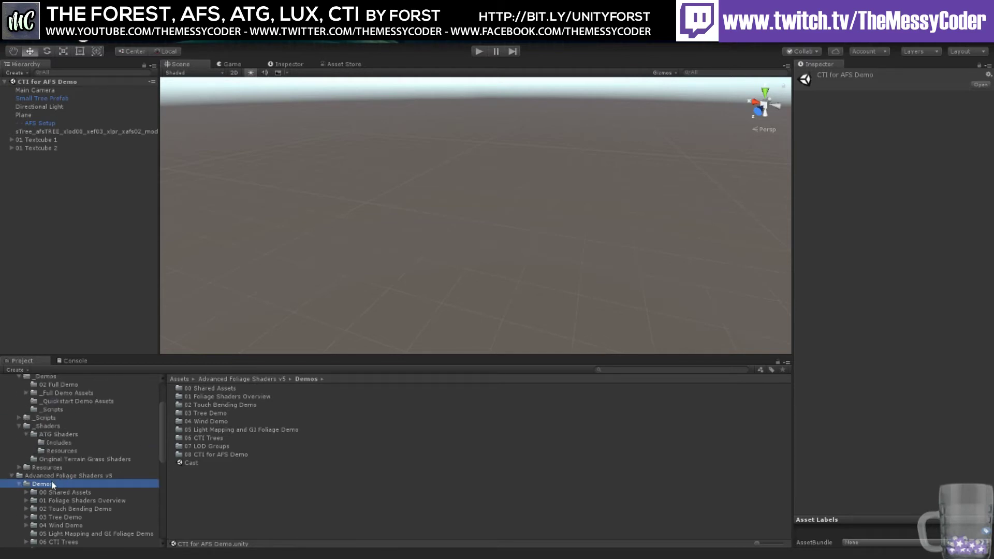
scroll(54, 482, down, 3)
scroll(73, 440, up, 5)
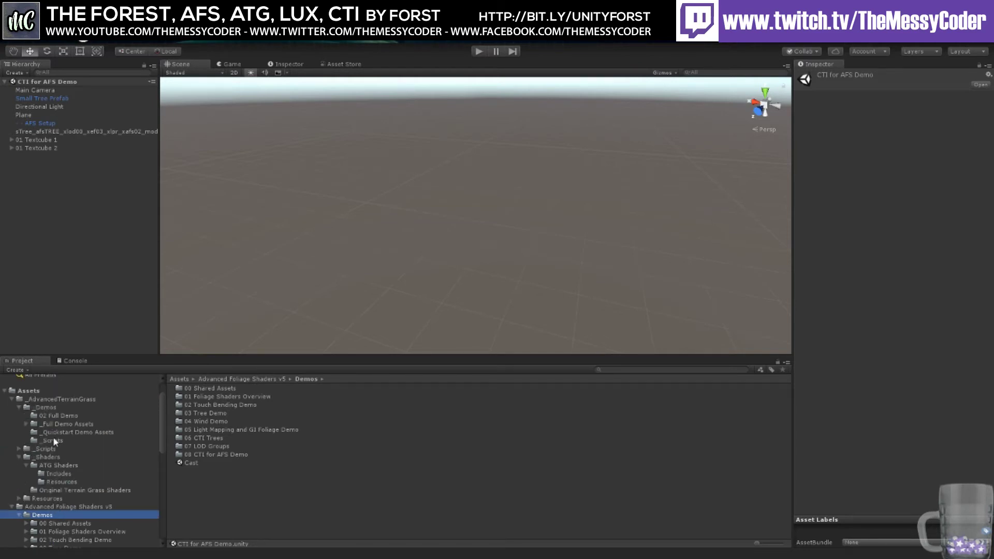
scroll(63, 446, down, 2)
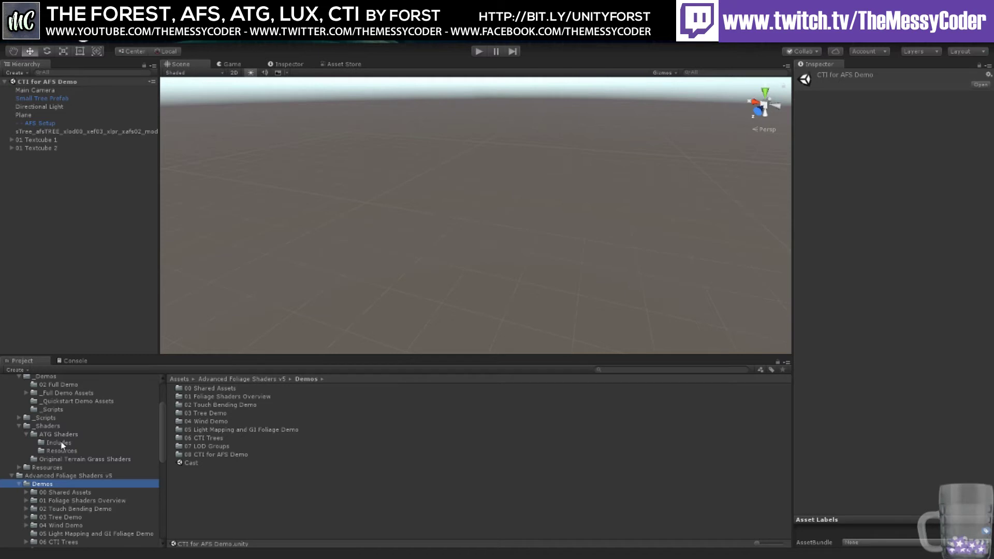
Step: Open the Foliage Shader Overview Demo scene from the 01 Foliage Shaders Overview folder and run it
double_click(223, 395)
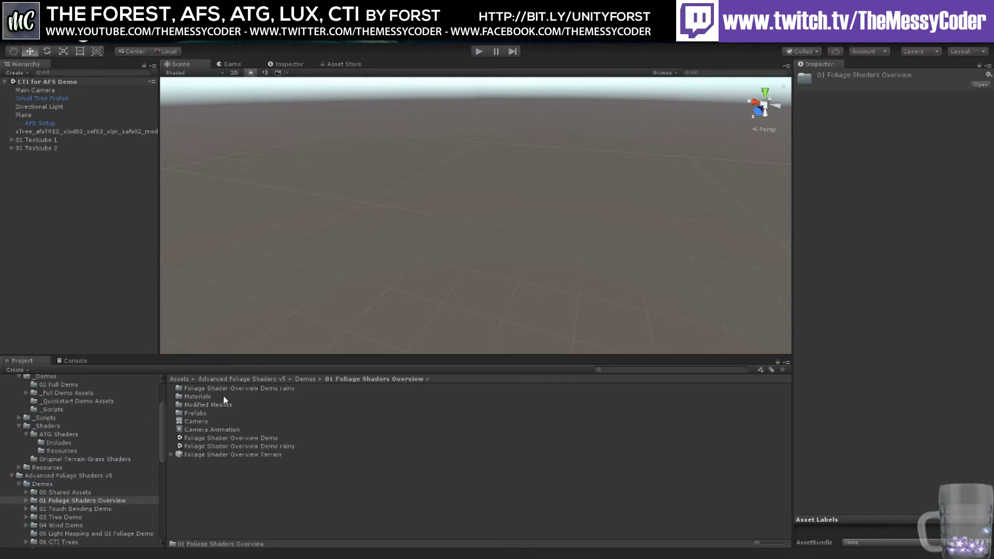
click(214, 439)
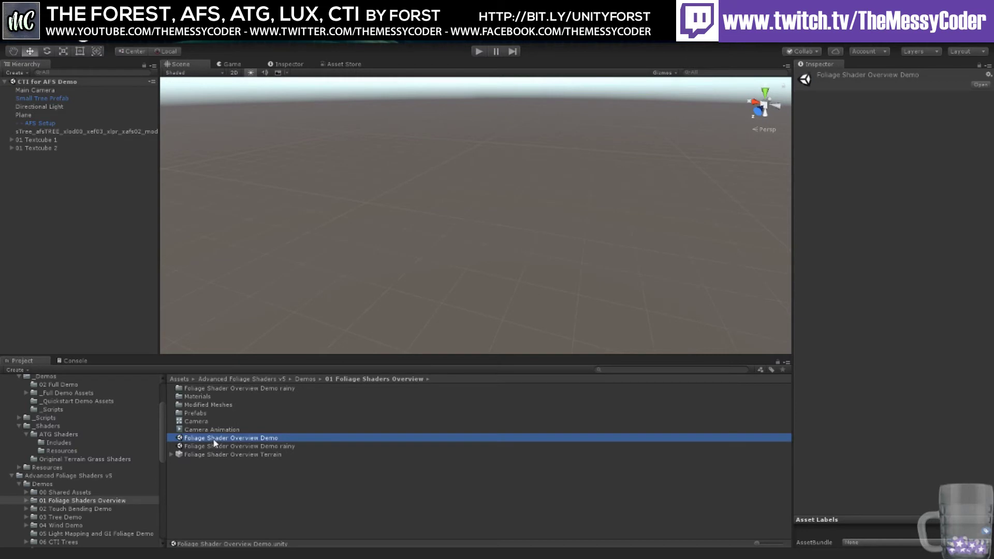
double_click(214, 439)
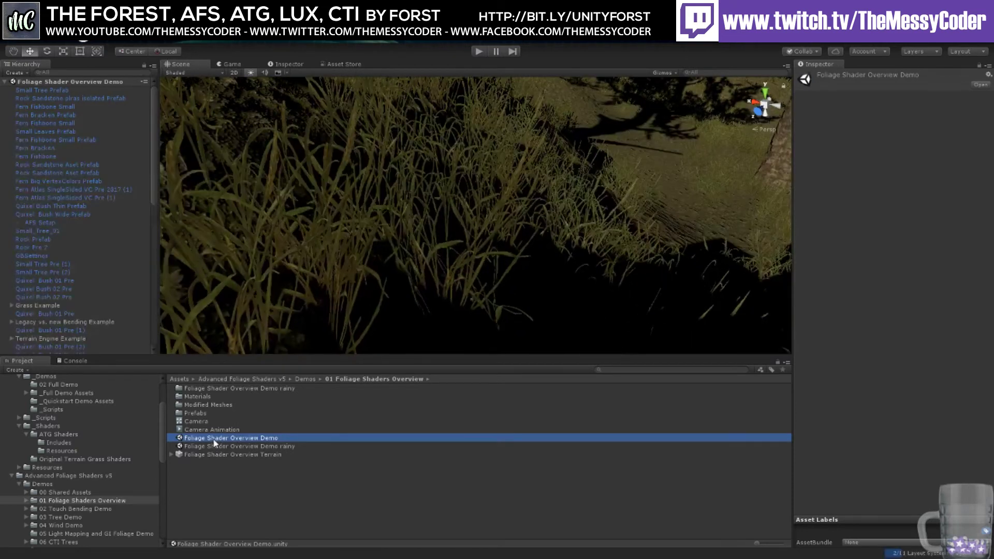
click(478, 55)
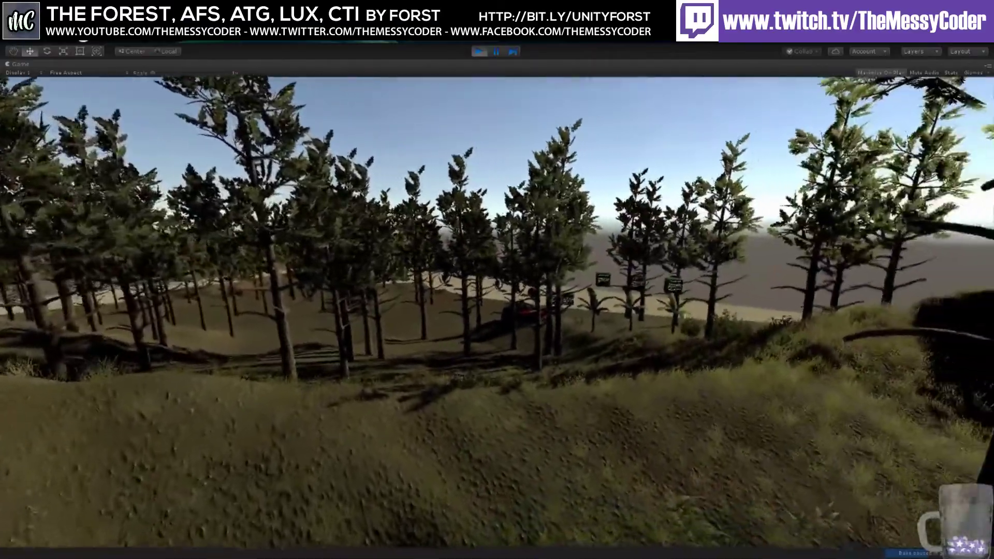
Step: Travel down the grassy slope toward the signs and into the pine forest, examining the trees and their shadows
key(w)
key(w)
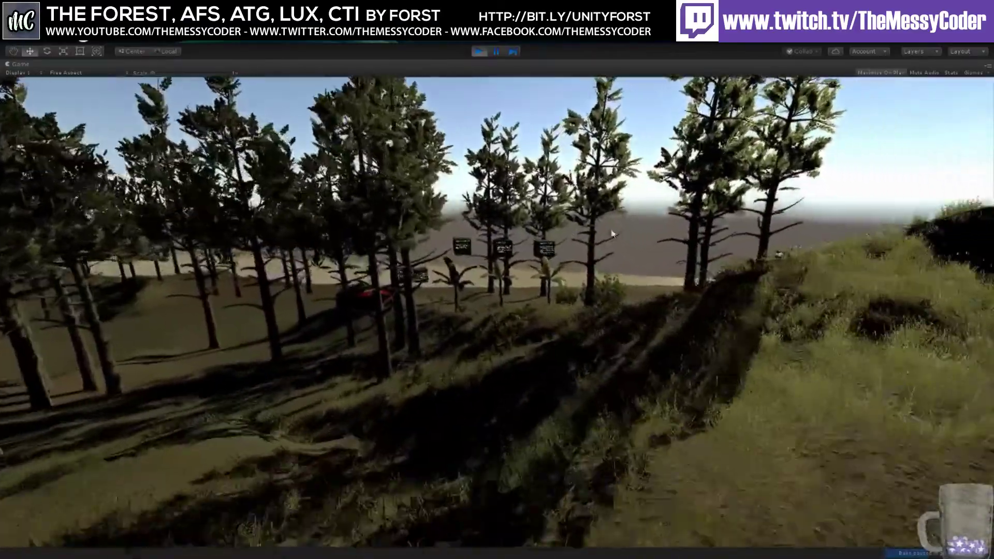
key(w)
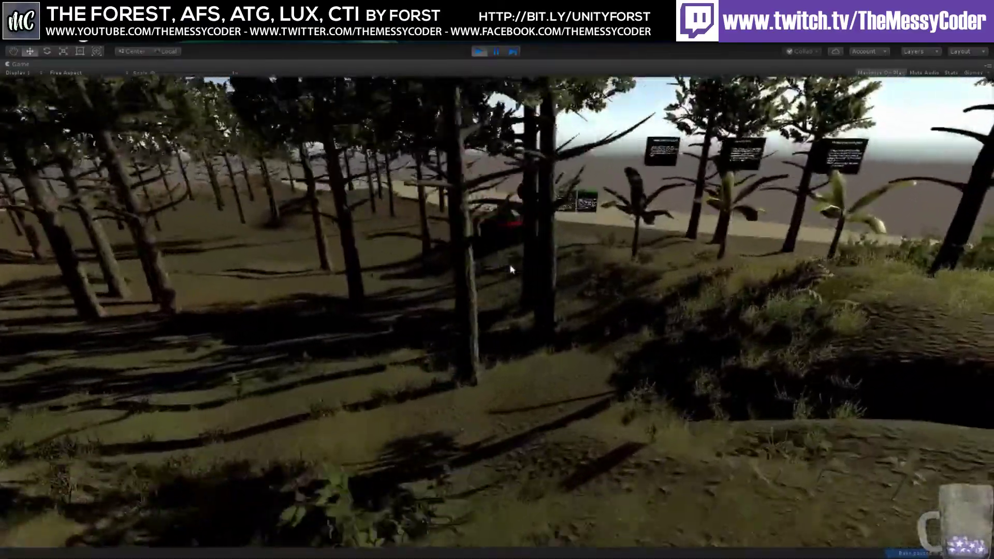
key(w)
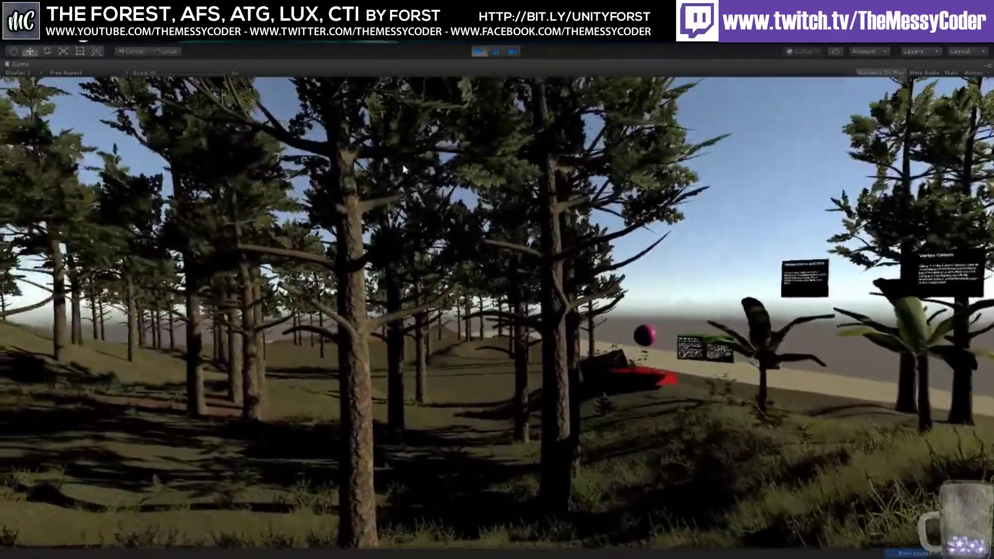
key(w)
key(w)
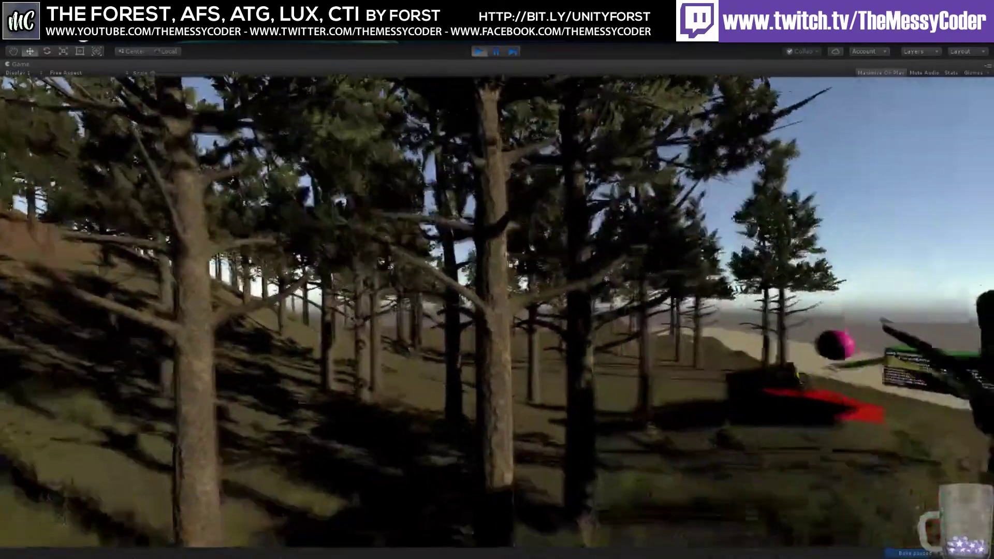
key(w)
key(w)
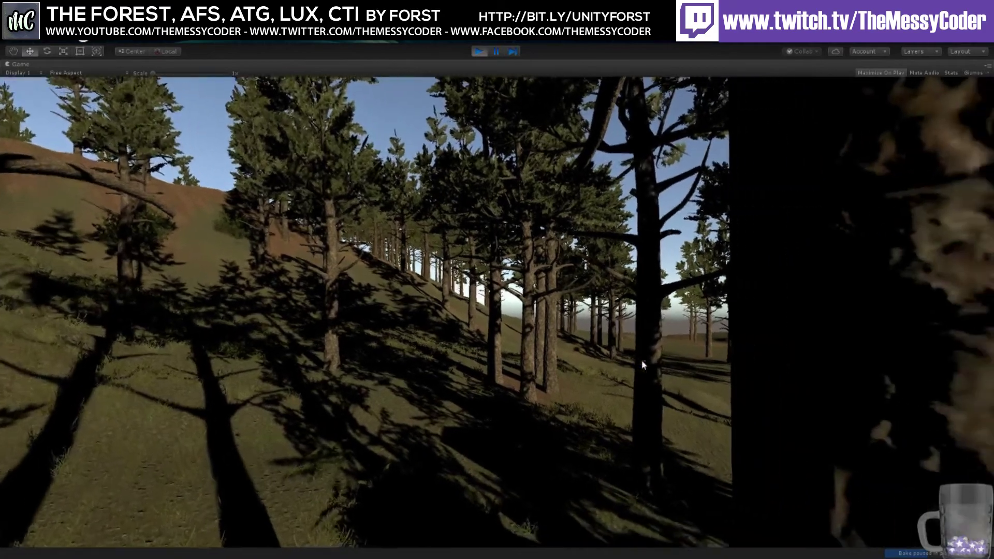
Step: Move along the shaded hillside between the pines and examine the trunks, foliage and cast shadows
key(w)
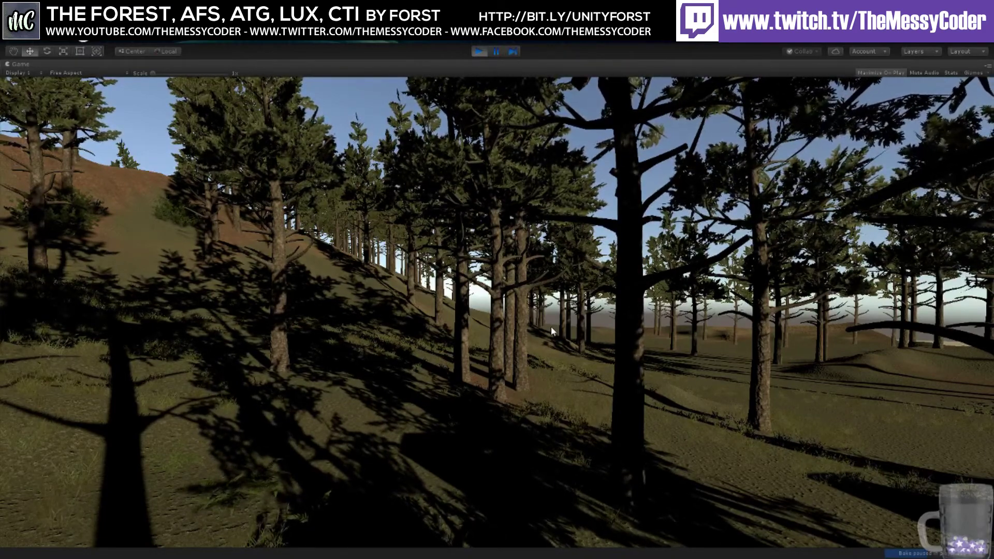
key(w)
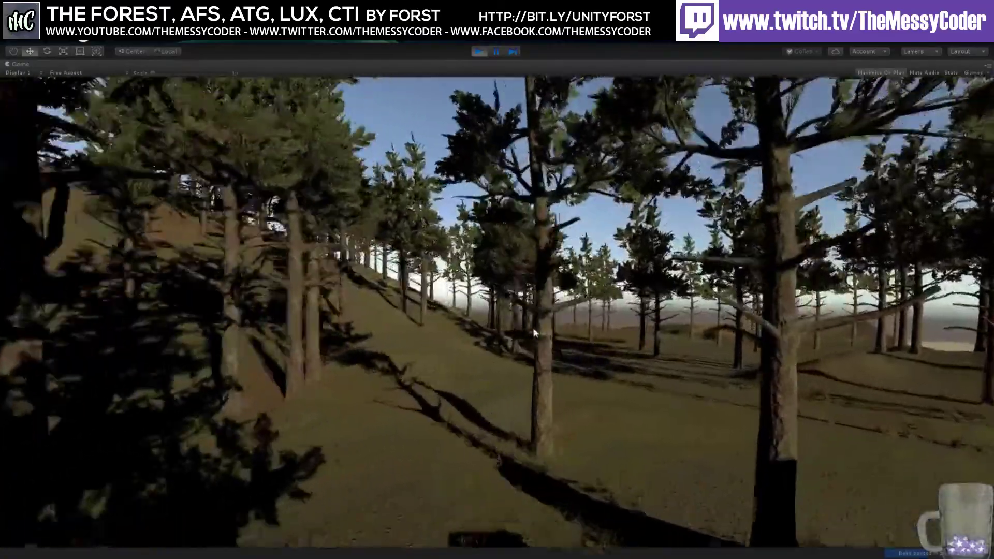
key(w)
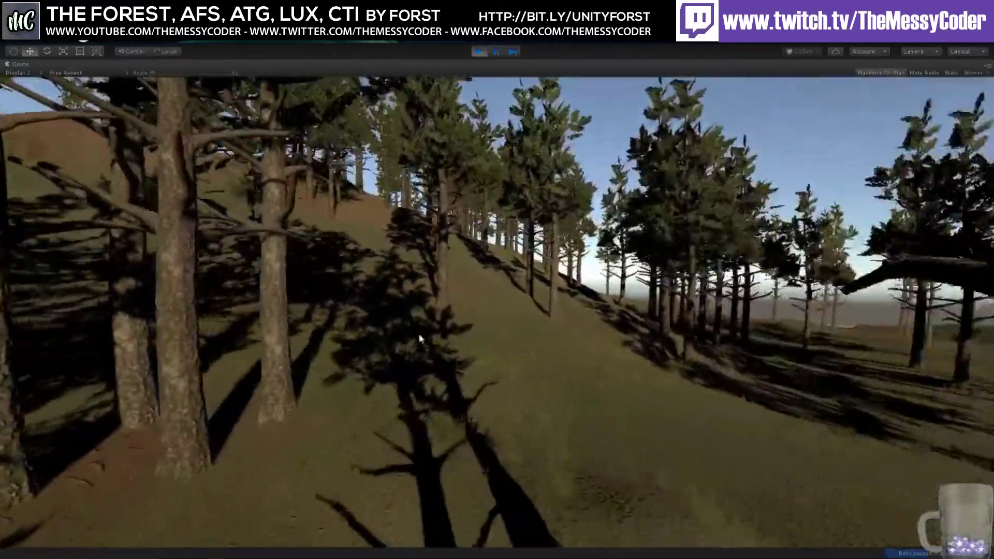
key(w)
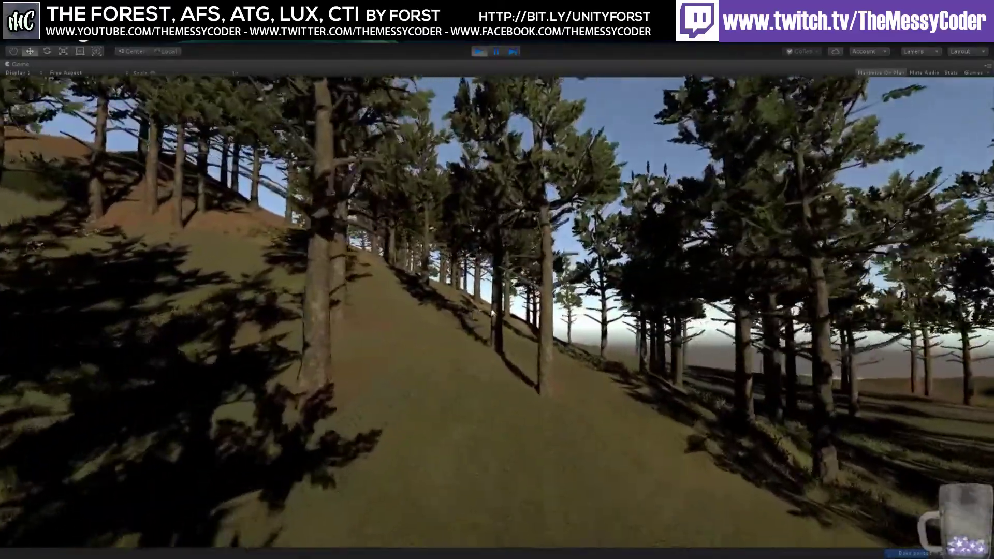
key(w)
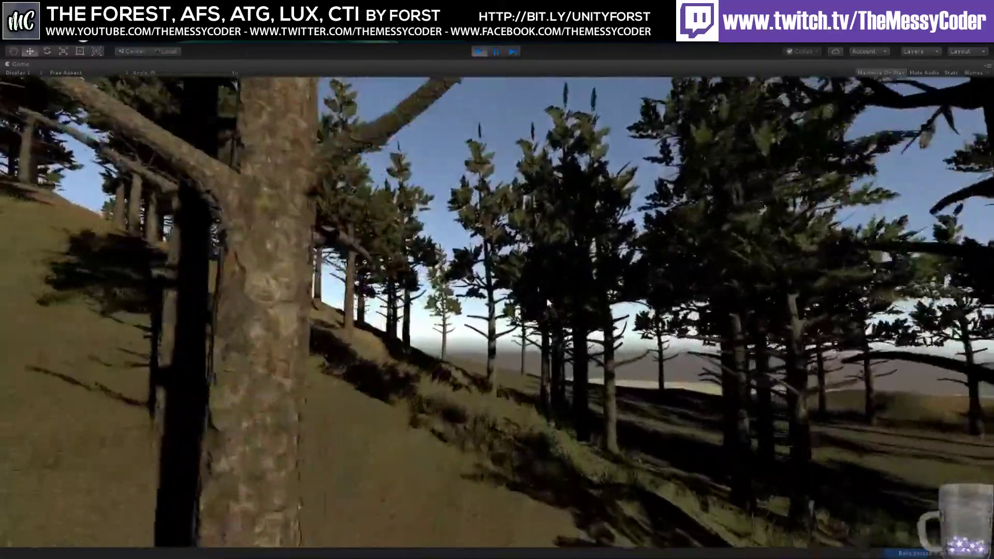
key(w)
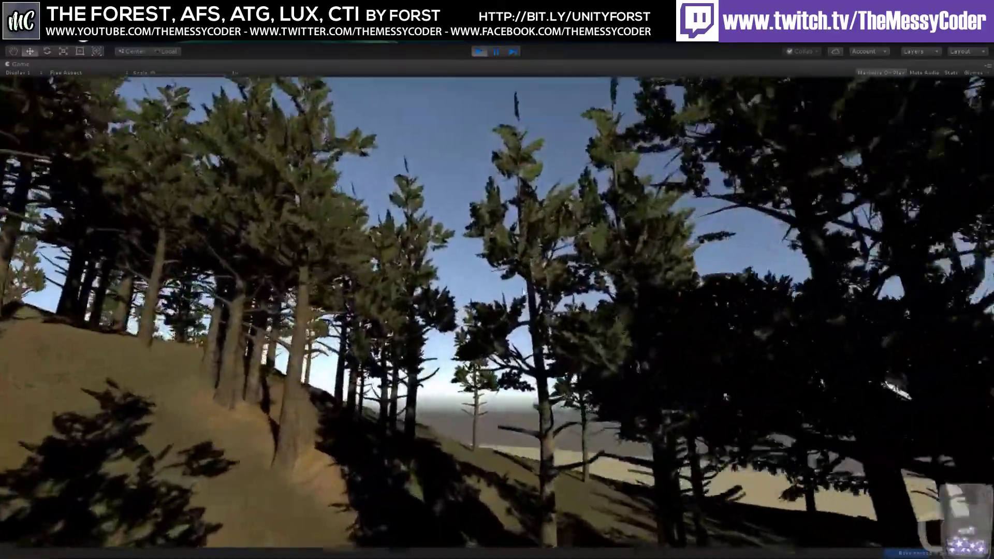
Step: Continue through the dense trees to the forest's outer edge and inspect the sparse pines and terrain above the sand
key(w)
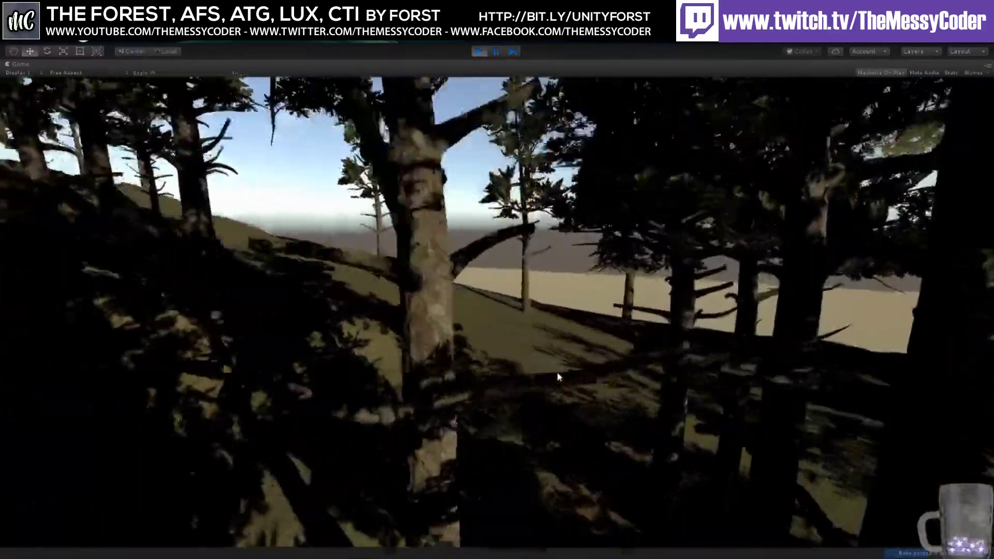
key(w)
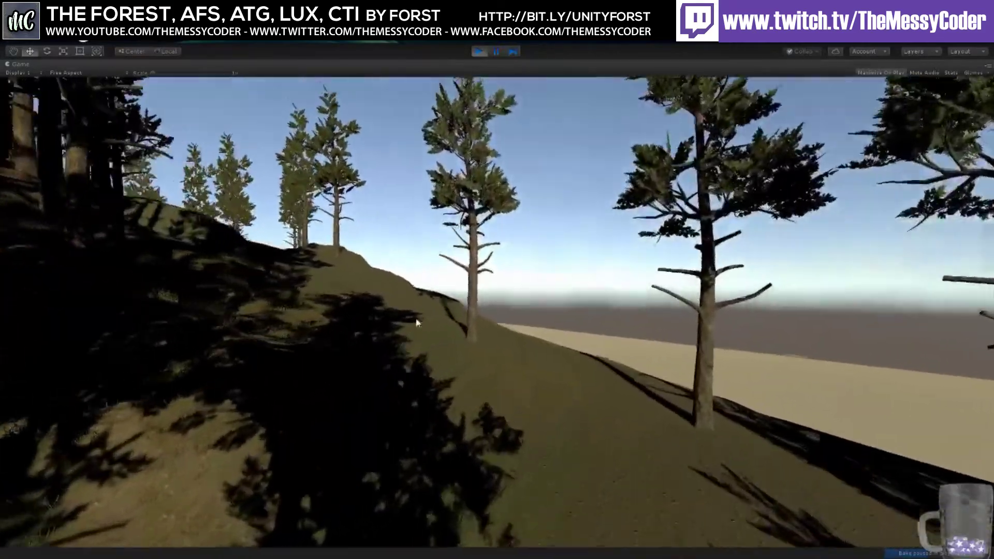
key(w)
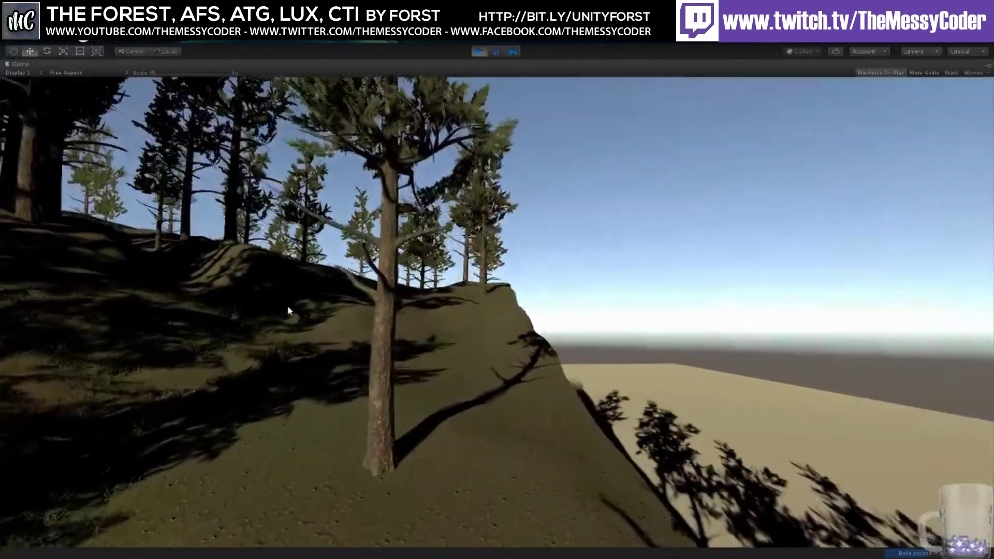
key(w)
key(w)
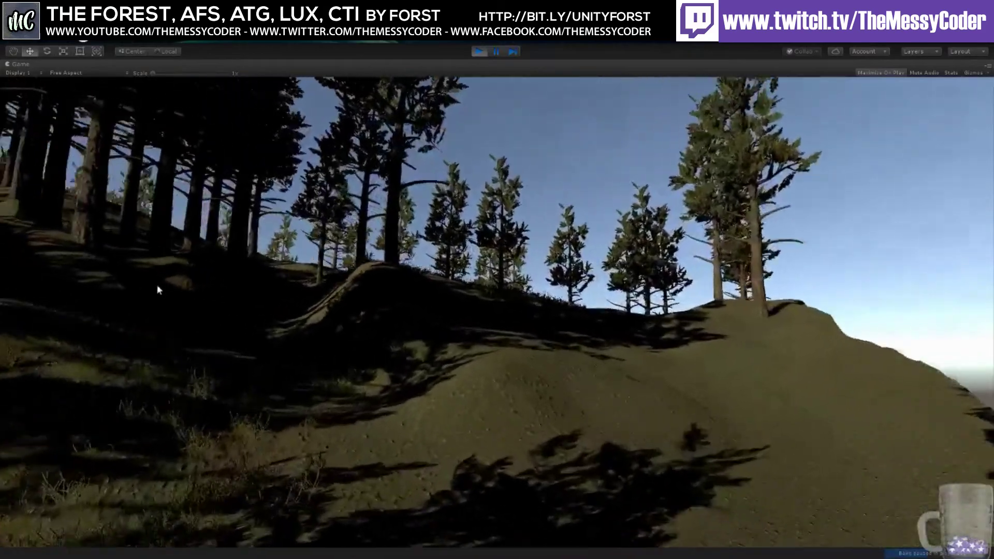